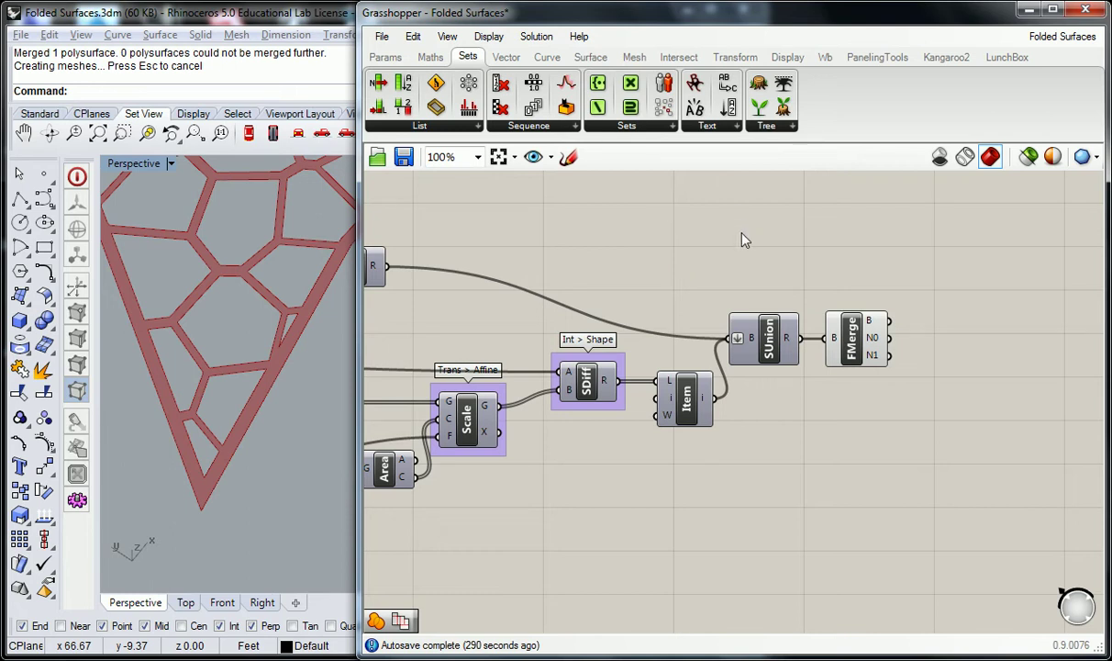
- Move the SUnion and FMerge components farther away from the Item component on the canvas
right_click_drag(745, 240, 750, 290)
left_click_drag(751, 383, 770, 383)
left_click(861, 411)
left_click_drag(861, 411, 897, 411)
left_click_drag(798, 405, 826, 404)
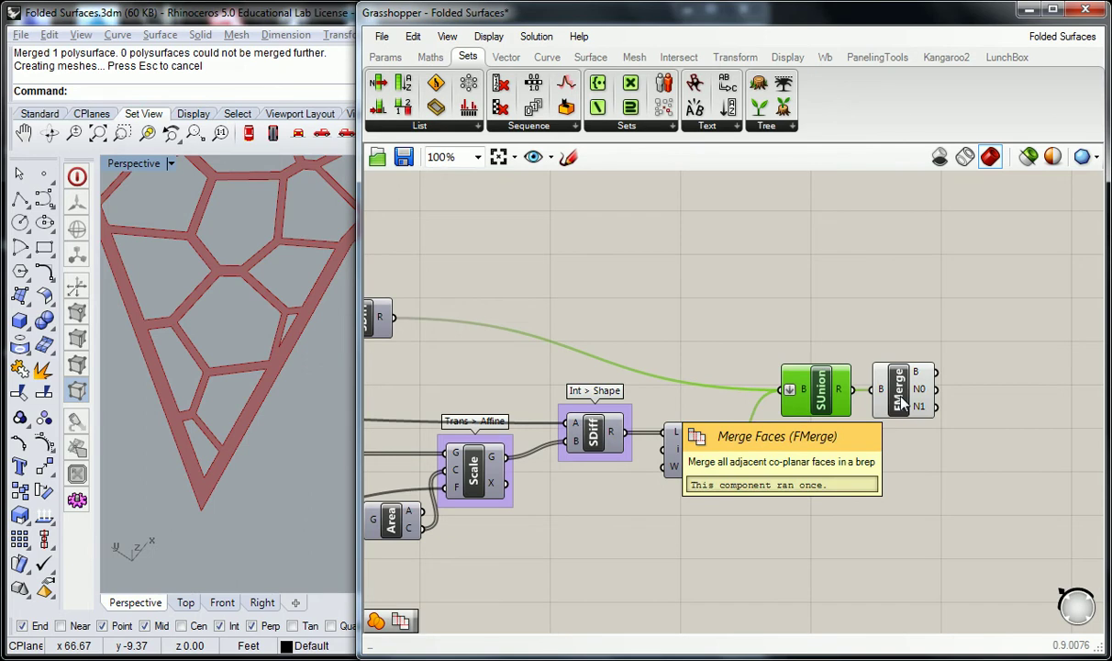
left_click(757, 310)
right_click_drag(757, 310, 766, 341)
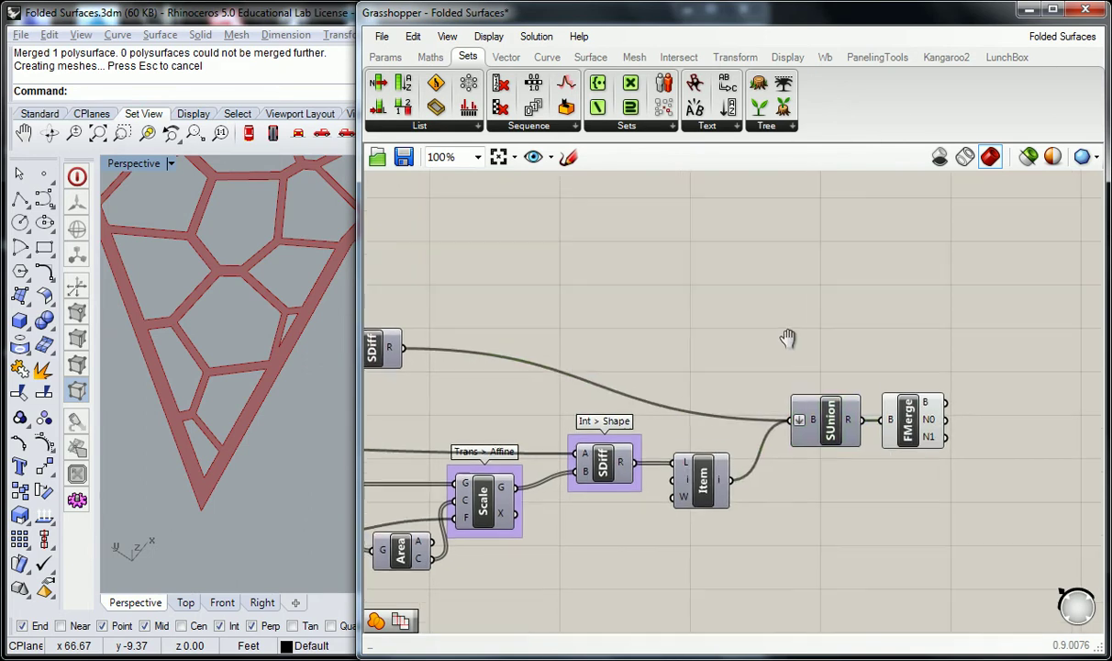
left_click(916, 410)
key("ctrl+c")
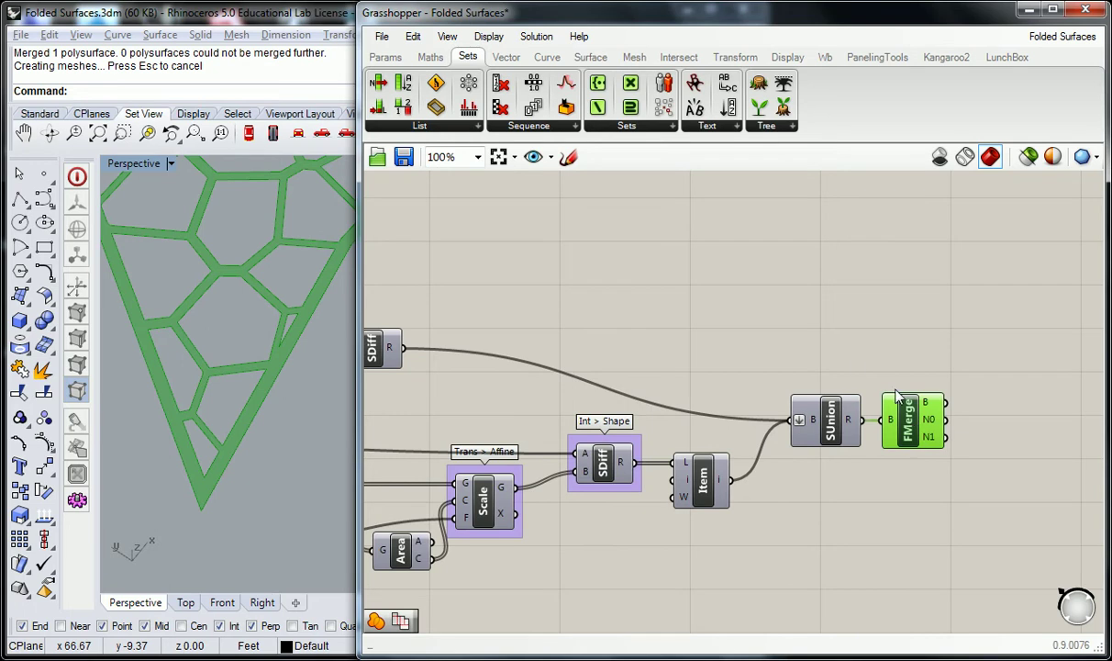
key("ctrl+v")
left_click_drag(863, 372, 748, 407)
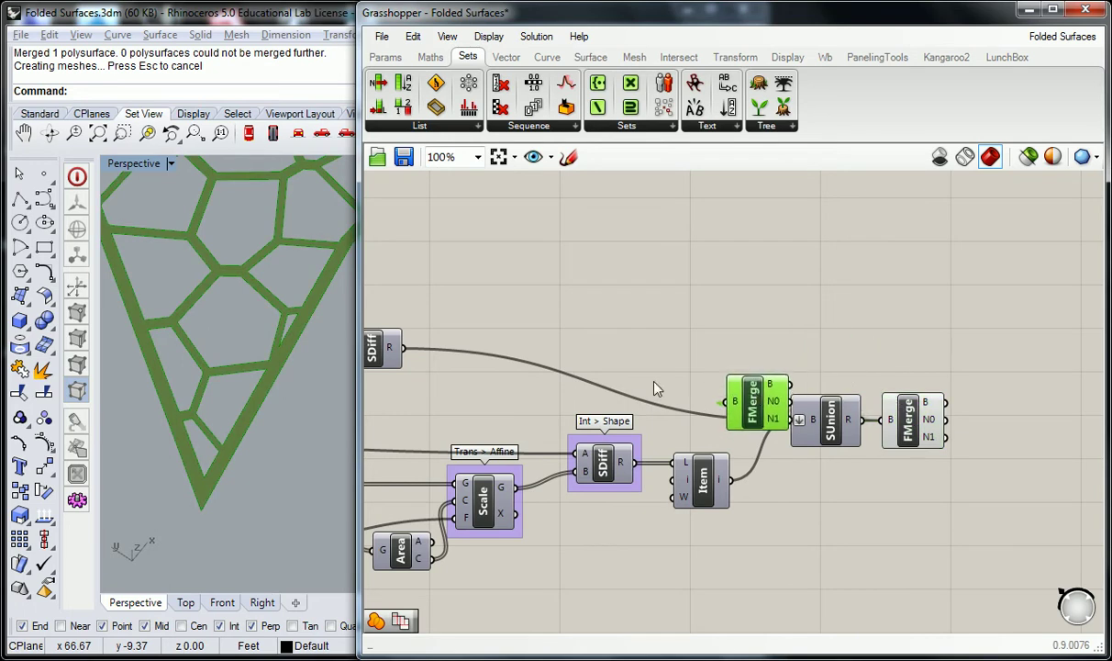
right_click_drag(709, 413, 739, 431)
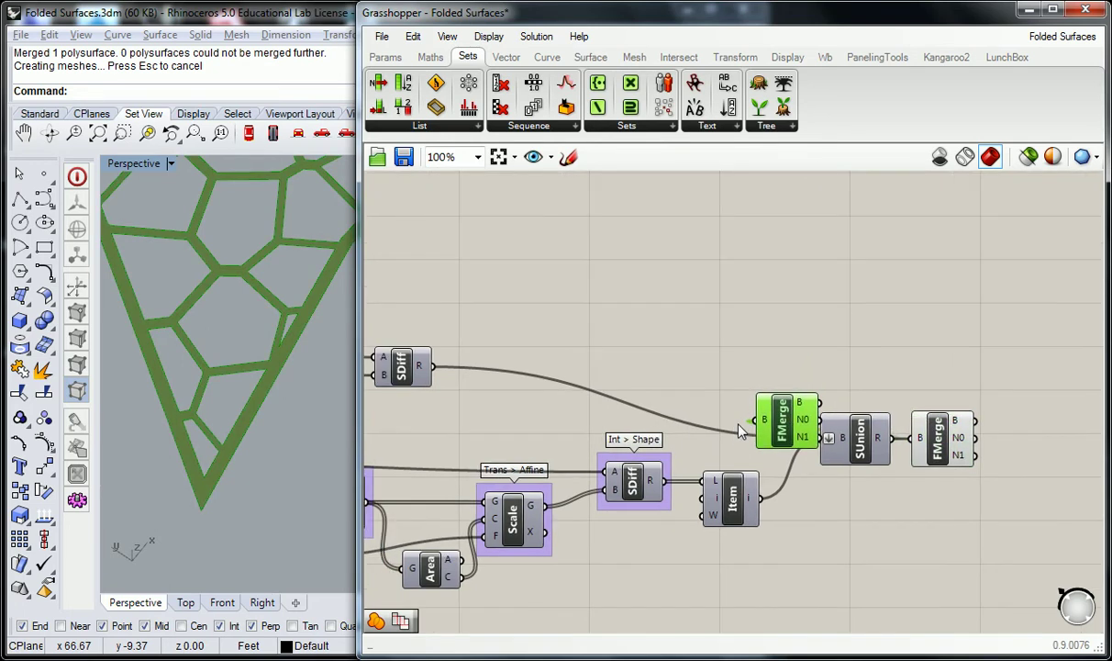
mouse_move(740, 432)
left_mouse_down()
mouse_move(735, 409)
mouse_move(755, 421)
left_mouse_up()
key("Delete")
- In Rhino, undo the face merge and BooleanUnion on the white panel and select its outer border surface
right_click_drag(281, 386, 248, 371)
scroll(248, 371, "up", 5)
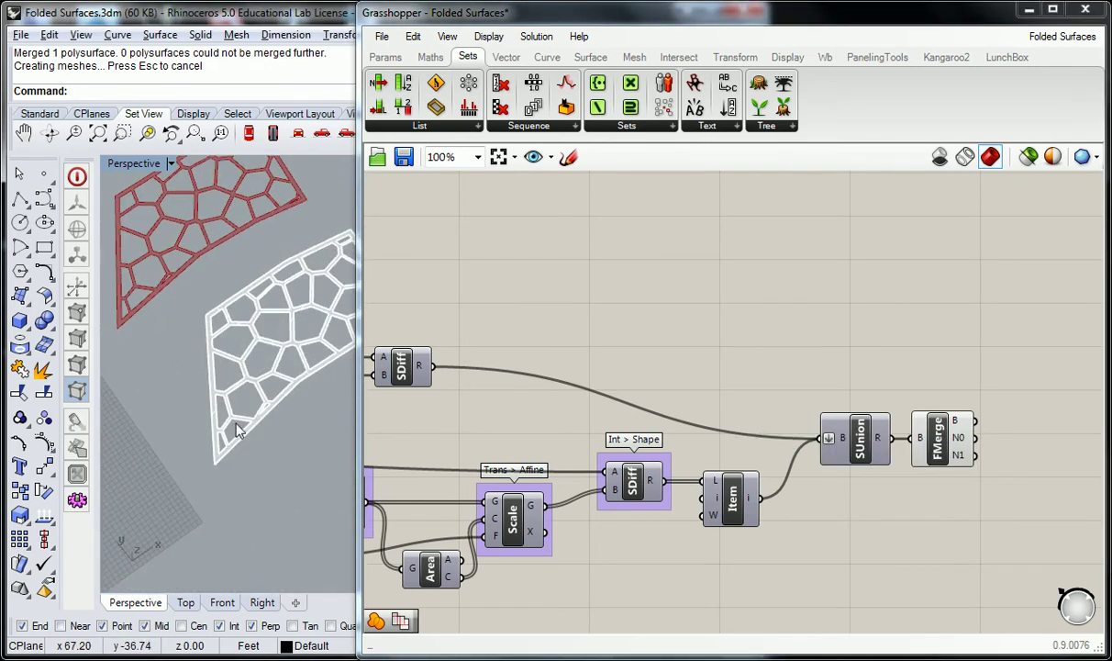
key("ctrl+z")
key("ctrl+z")
left_click(271, 443)
scroll(250, 480, "up", 5)
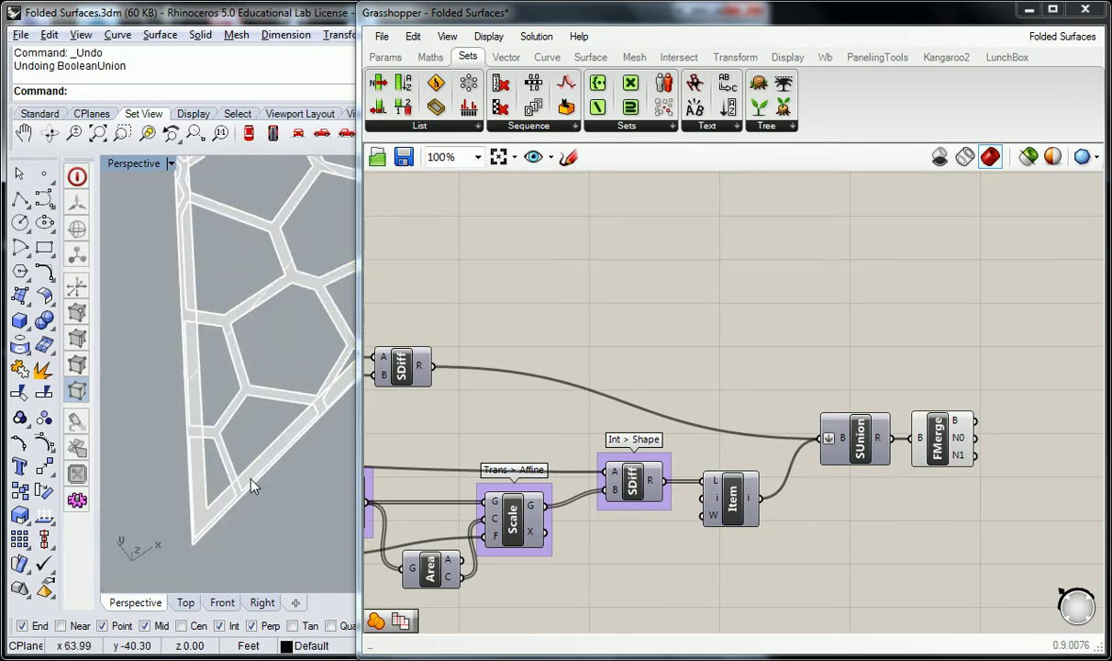
left_click(250, 474)
left_click(304, 519)
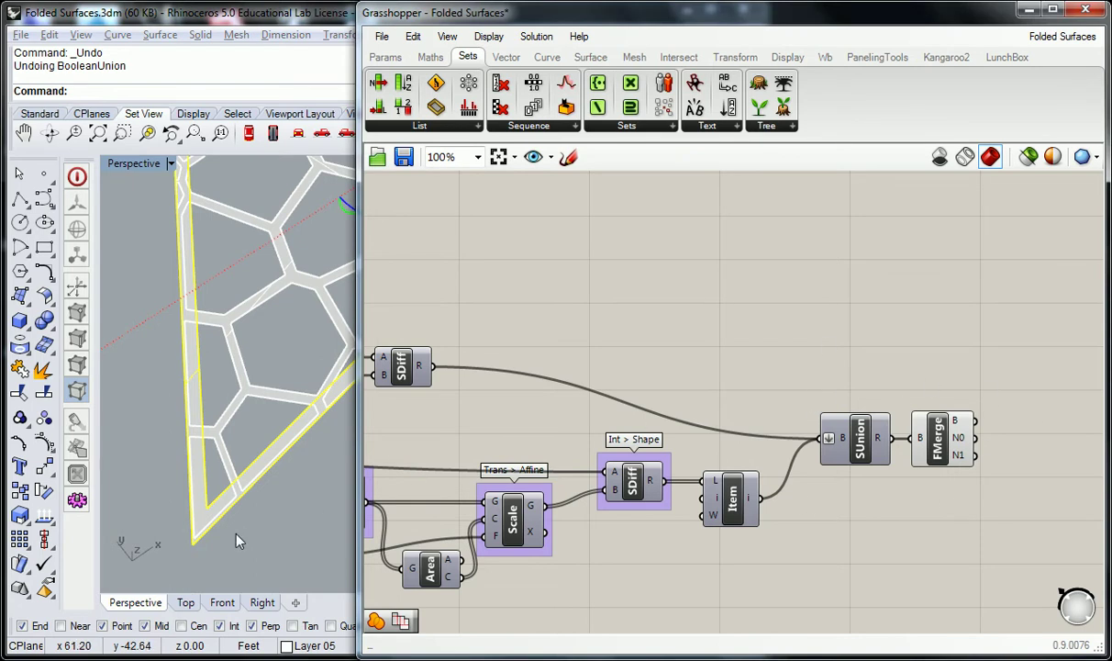
- Redo the BooleanUnion and select the unioned white panel, plus the SUnion component in Grasshopper
key("ctrl+y")
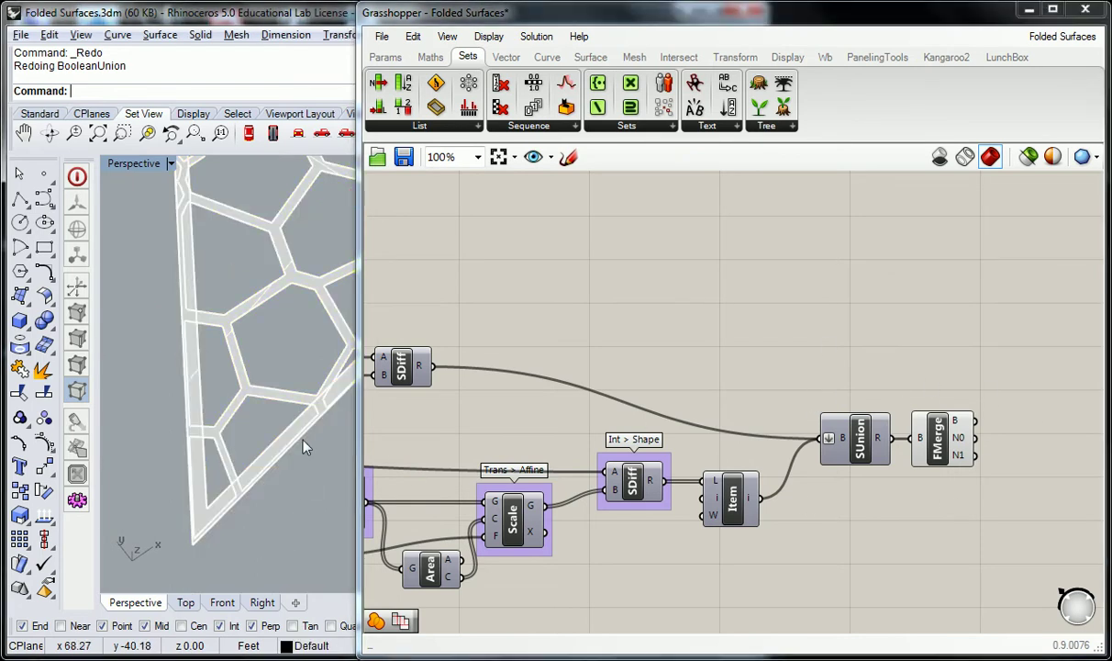
left_click(288, 411)
left_click(831, 424)
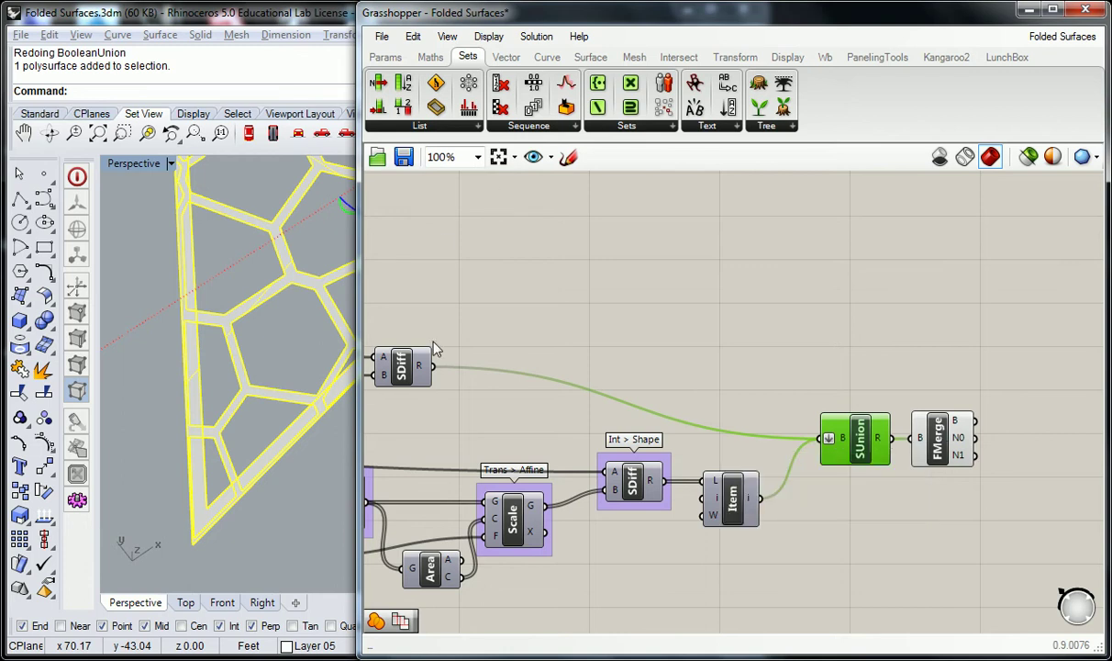
- Run MergeAllFaces on the unioned white panel in Rhino
left_click(285, 370)
scroll(306, 352, "down", 3)
scroll(306, 351, "up", 3)
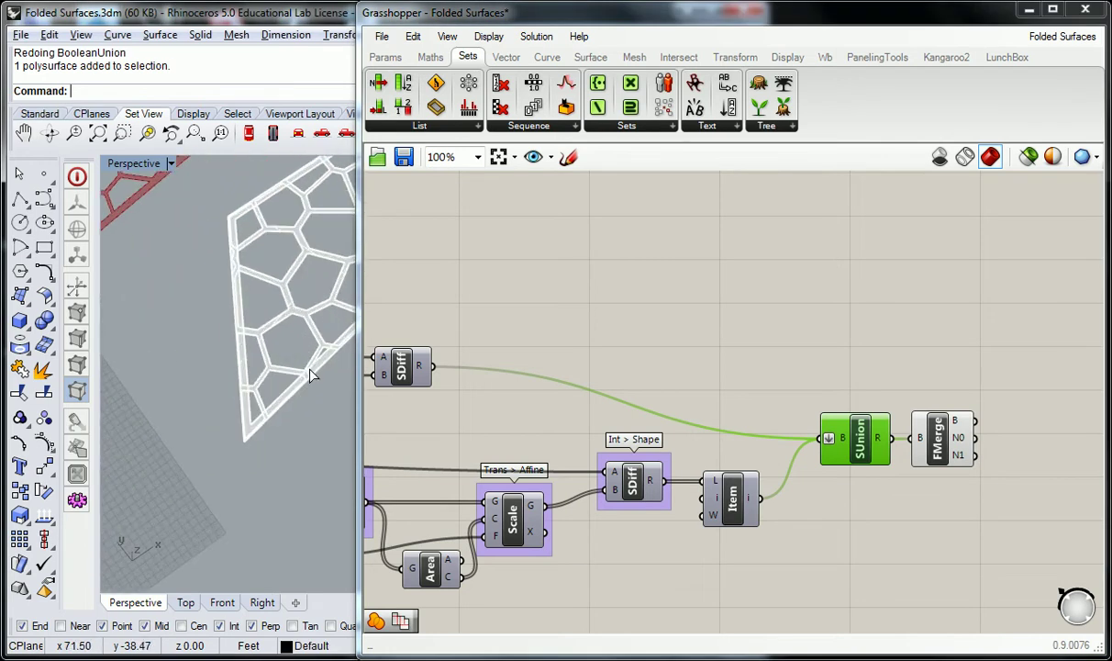
left_click(311, 374)
type("MergeAllFaces")
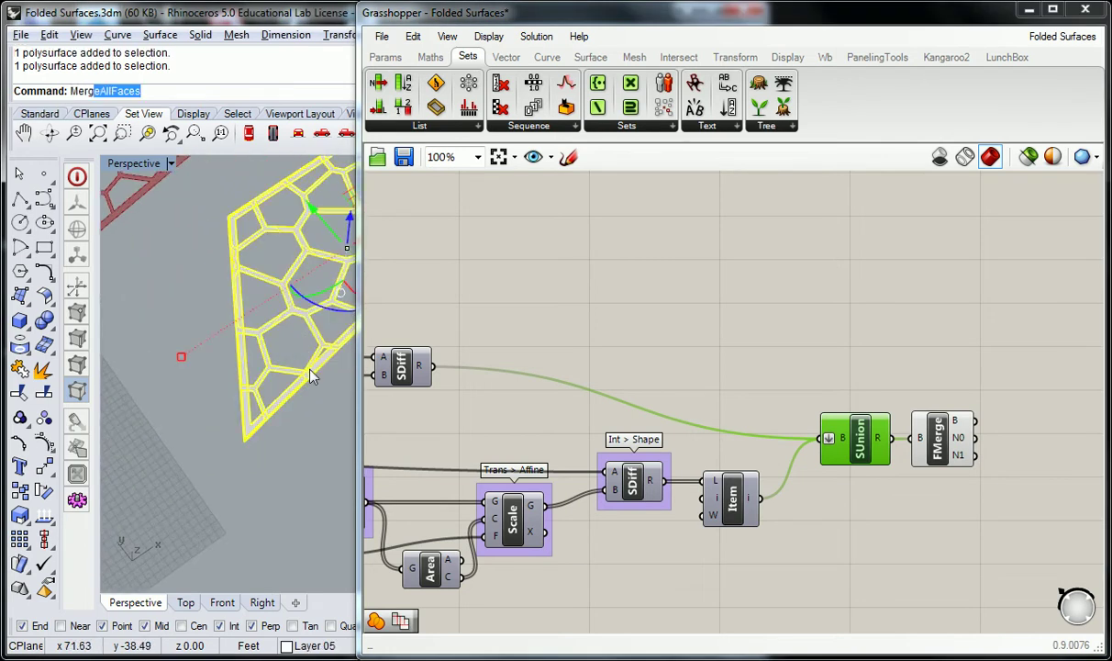
key("Return")
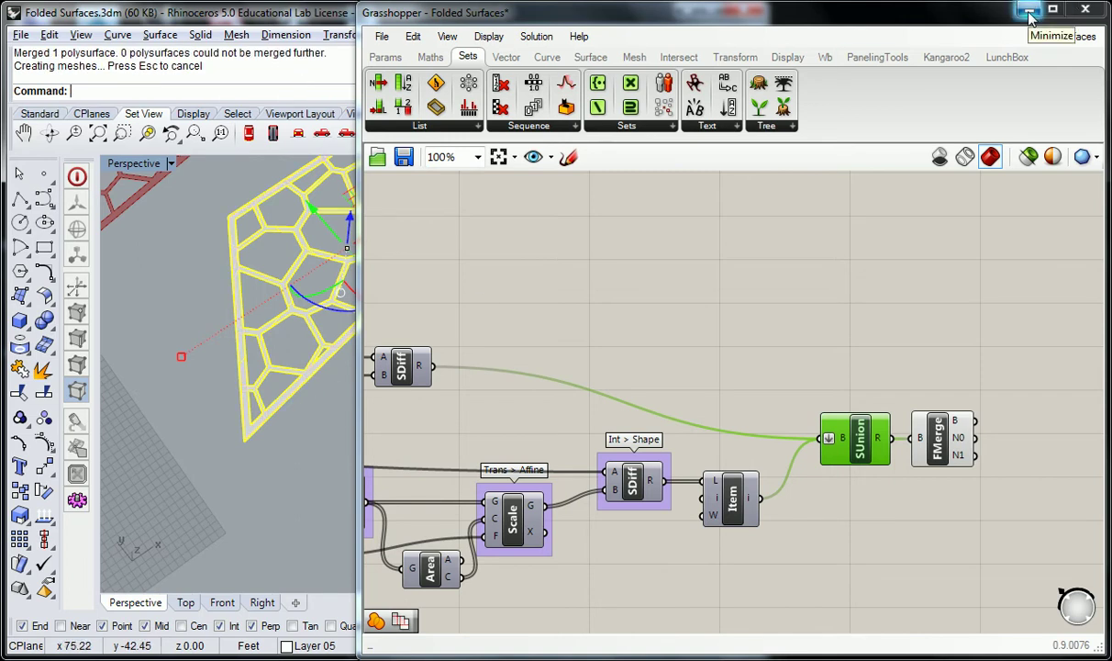
- Minimize Grasshopper, maximize the Rhino window and inspect the merged white panel in perspective
left_click(1029, 11)
left_click(297, 453)
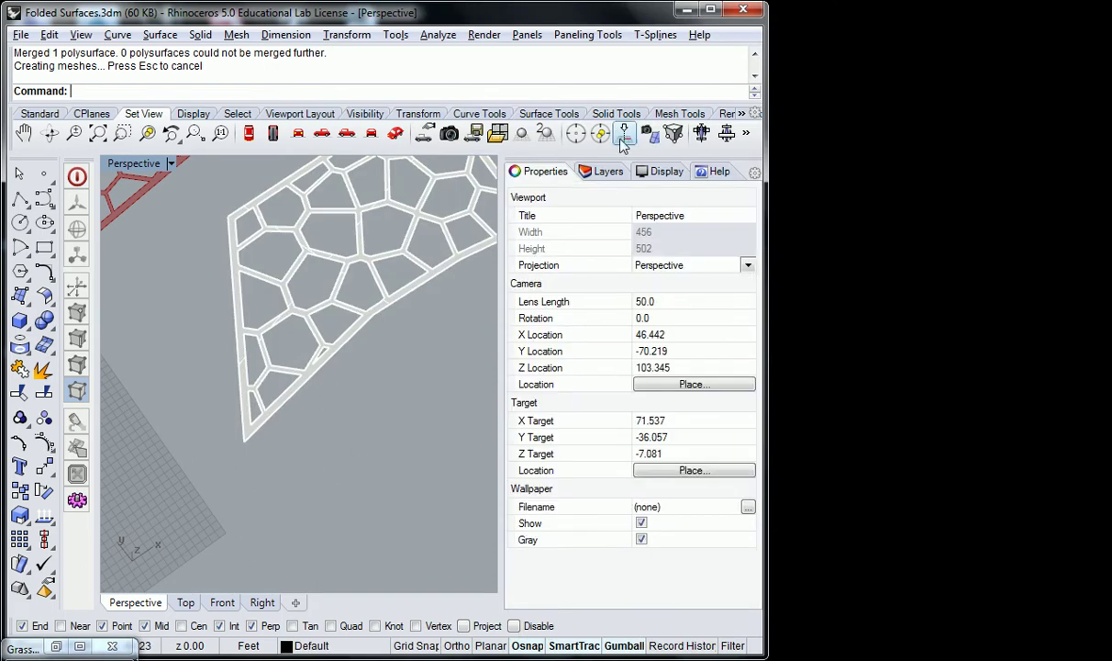
left_click(711, 11)
right_click_drag(662, 208, 462, 413)
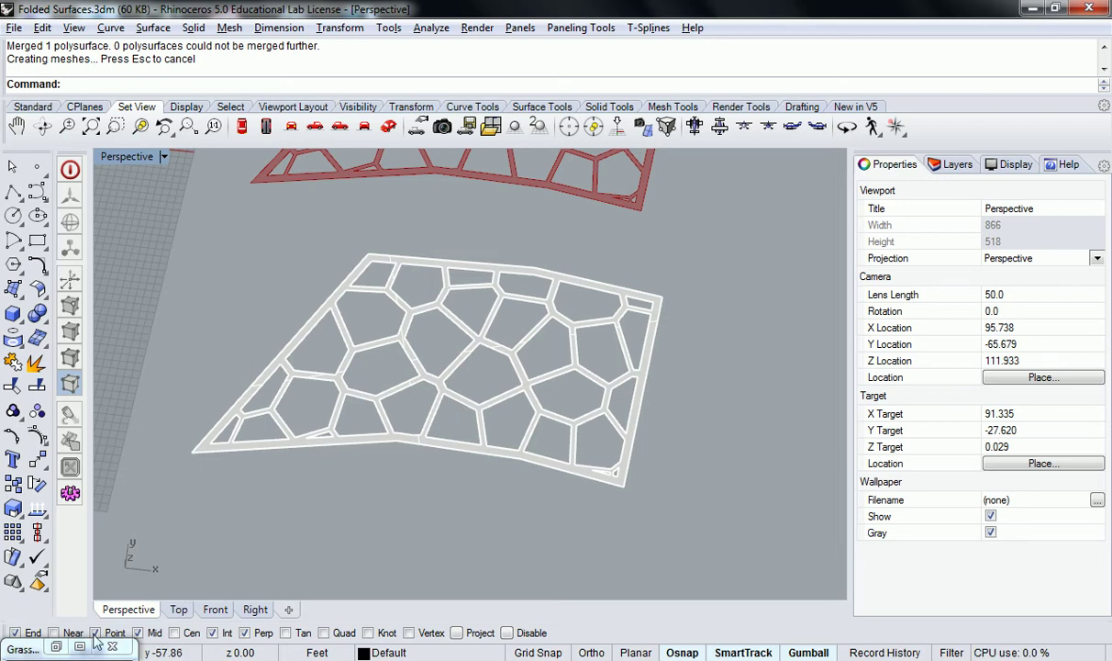
- Switch back to Grasshopper, group the FMerge component and label the group "Srf > Util."
left_click(22, 649)
left_click(932, 354)
left_click(945, 441)
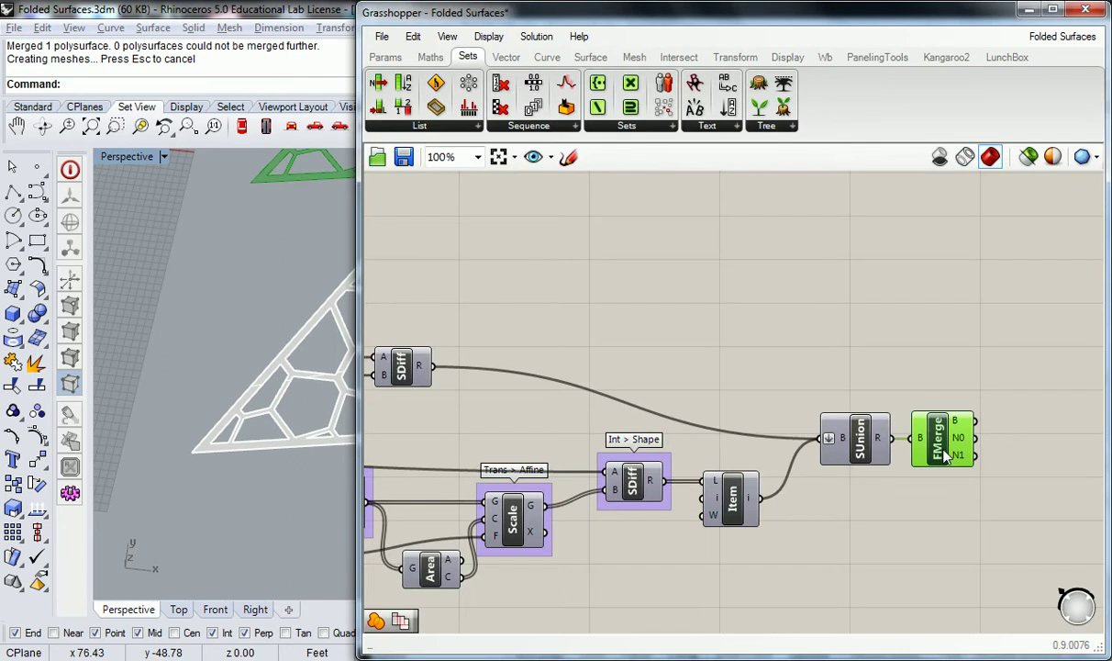
left_click(945, 456, "ctrl+alt")
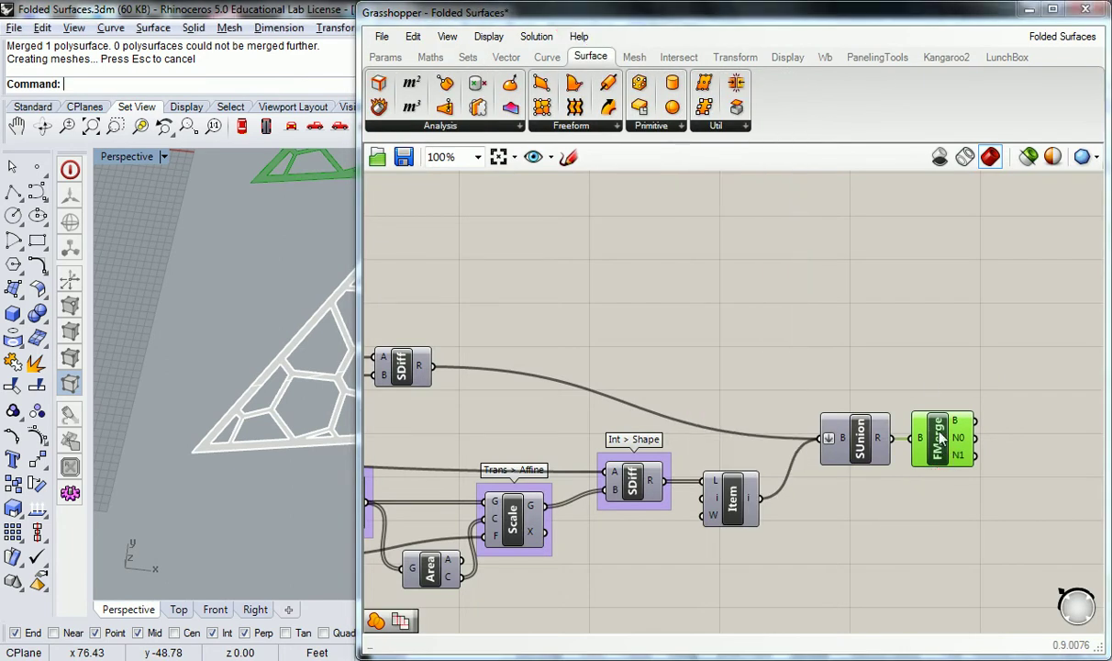
right_click(910, 405)
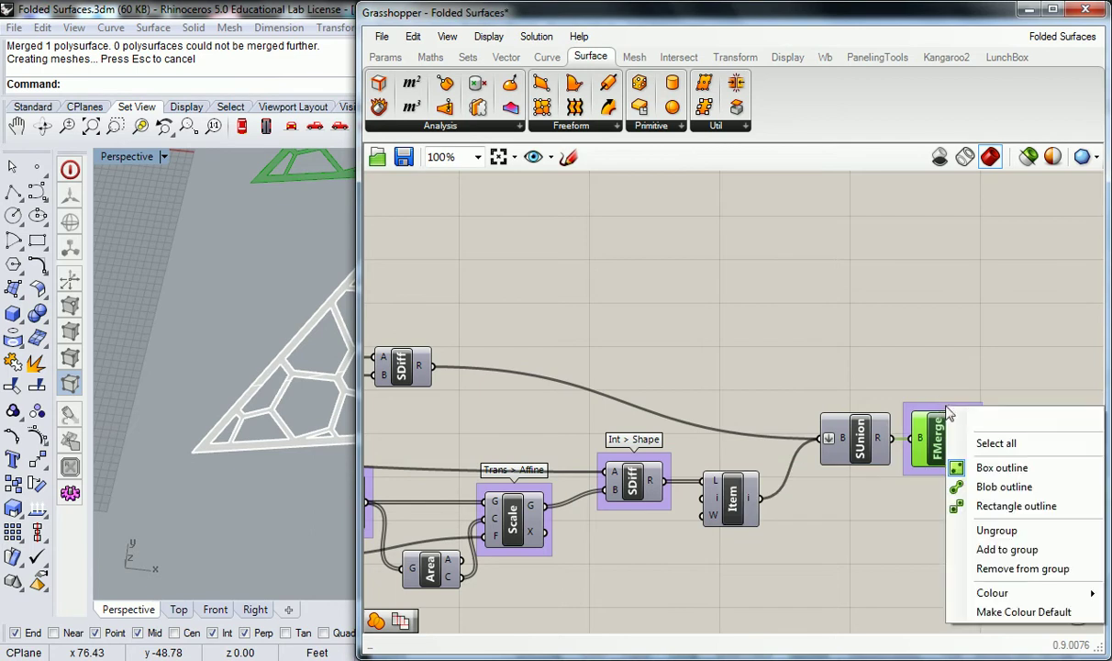
type("Srf > Util.")
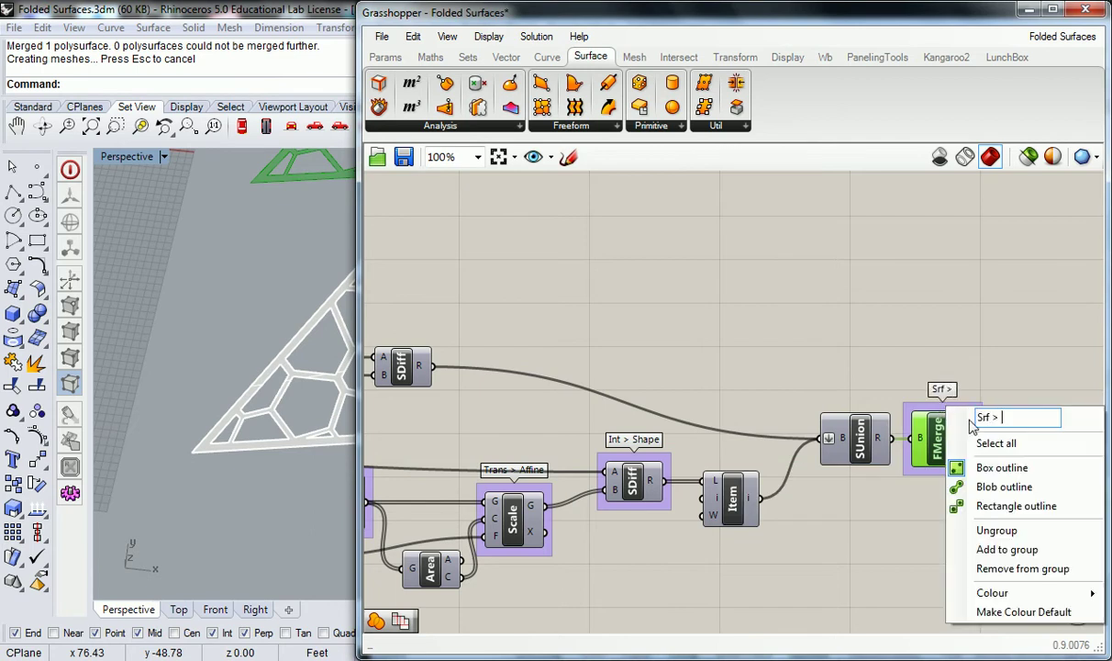
left_click(985, 310)
- Group the SUnion component and label the group "Int > Shape"
left_click(859, 450)
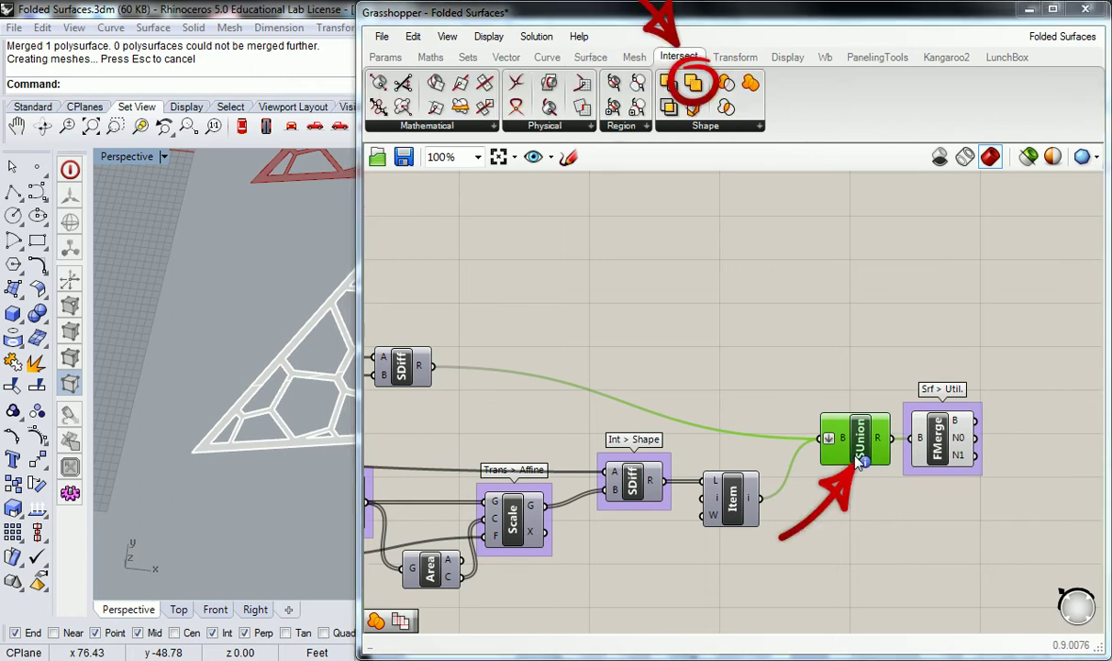
left_click(813, 420)
right_click(822, 424)
left_click(859, 428)
key("ctrl+g")
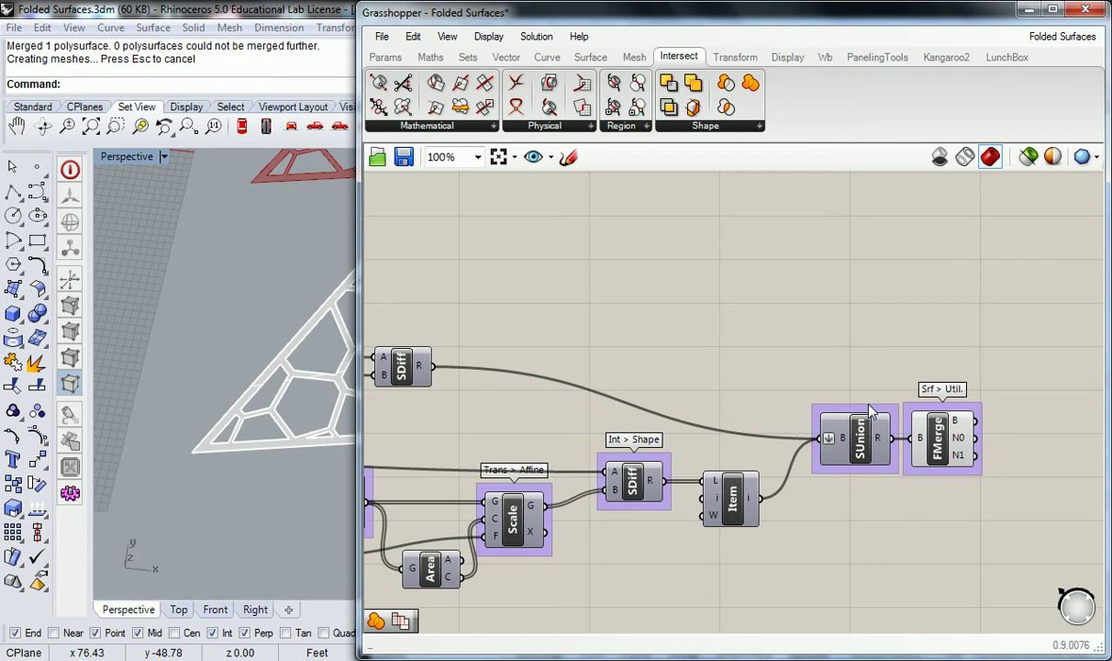
right_click(870, 406)
type("Int > Shape")
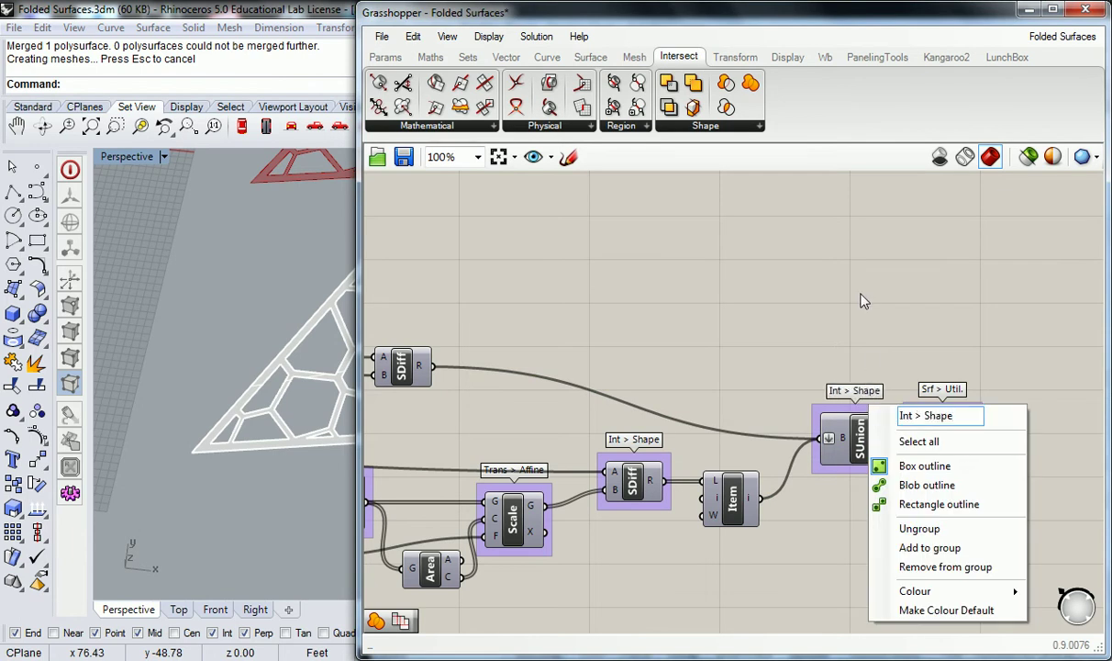
- Turn off Flatten on the SUnion component's B input and inspect the overlapping surfaces in the Rhino viewport
left_click(835, 444)
right_click(835, 444)
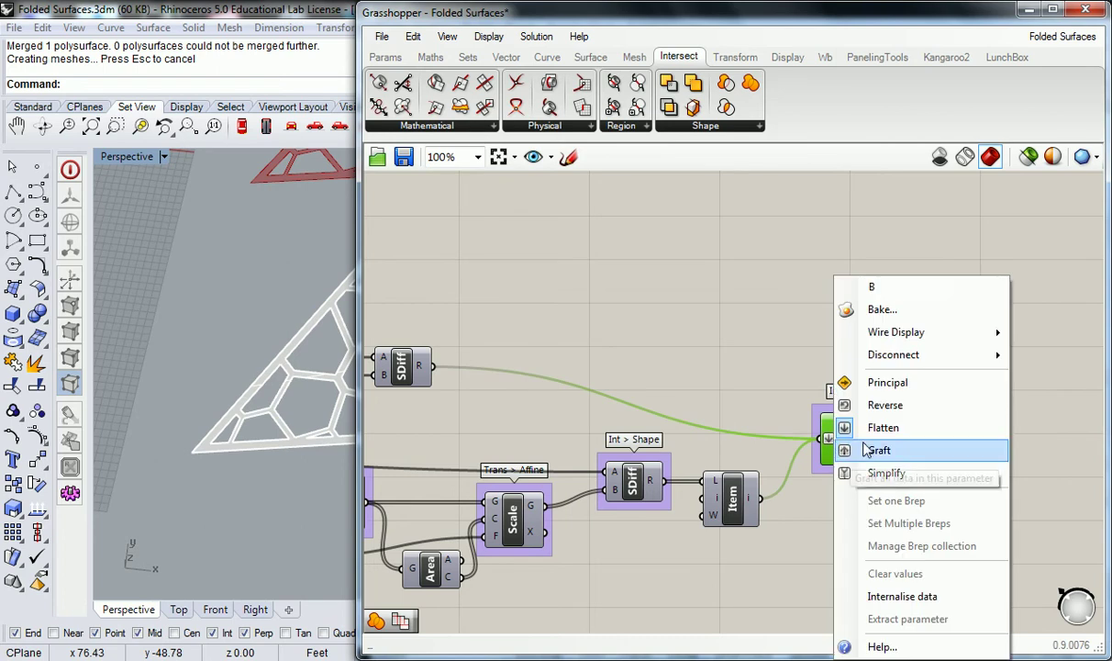
left_click(877, 425)
scroll(749, 363, "down", 2)
scroll(846, 411, "down", 1)
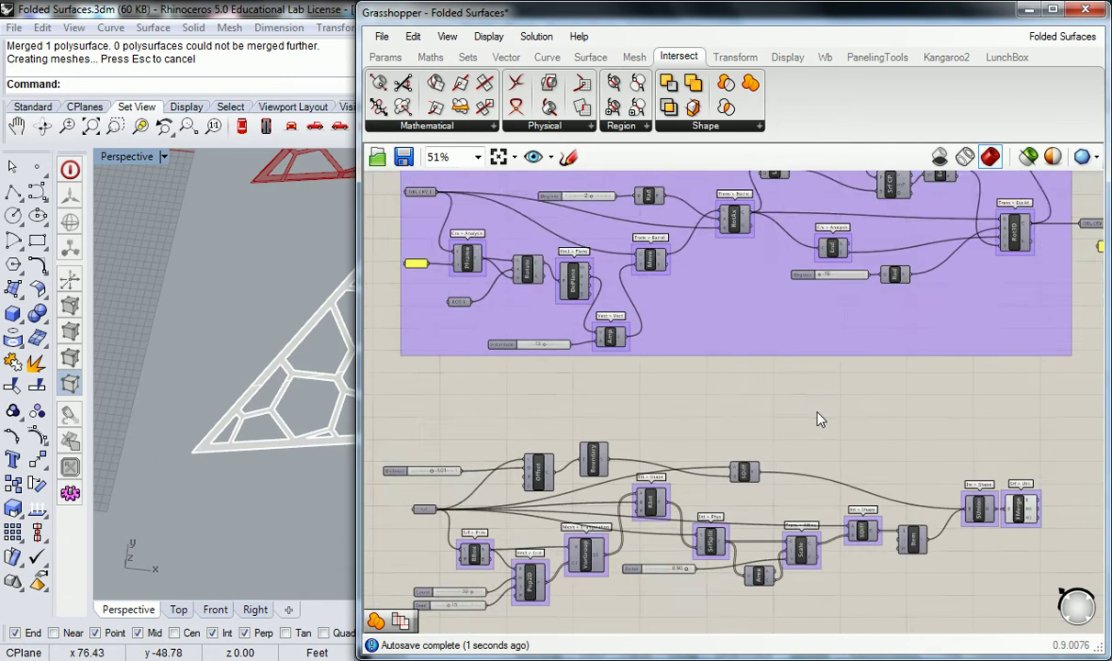
right_click_drag(248, 230, 246, 321)
scroll(184, 391, "up", 3)
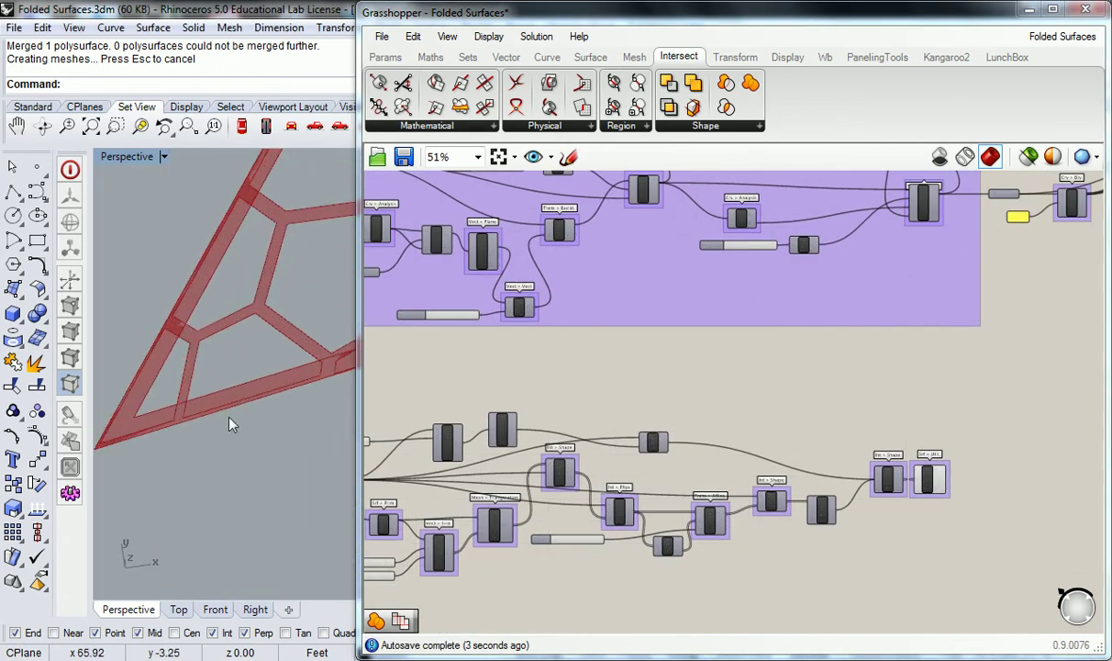
scroll(881, 477, "up", 1)
scroll(889, 479, "up", 2)
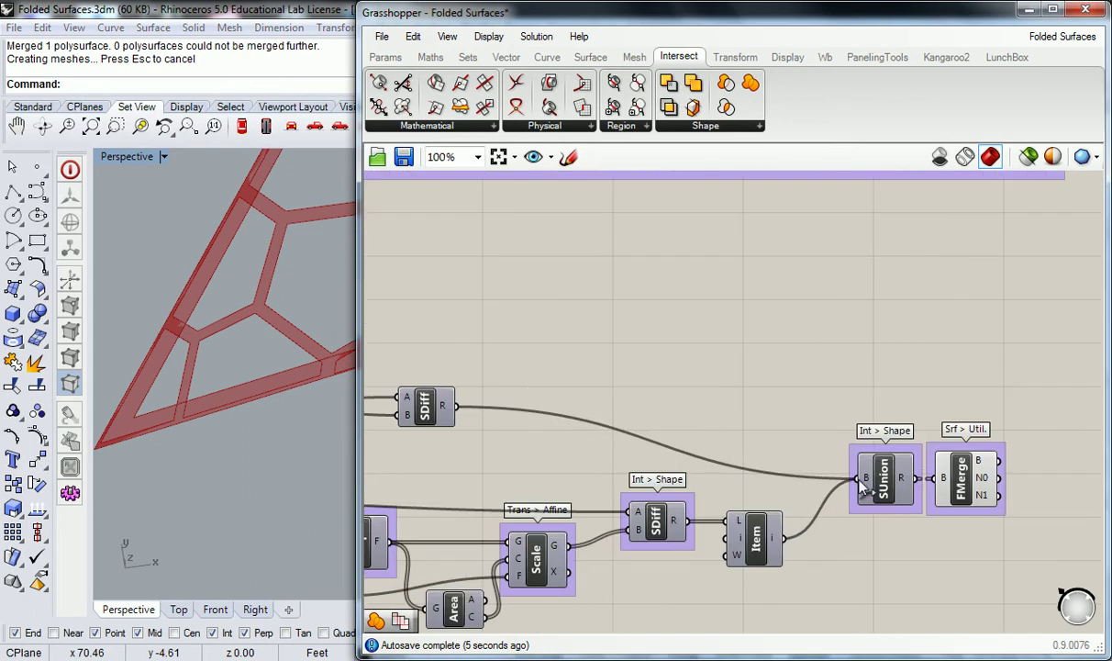
right_click(869, 483)
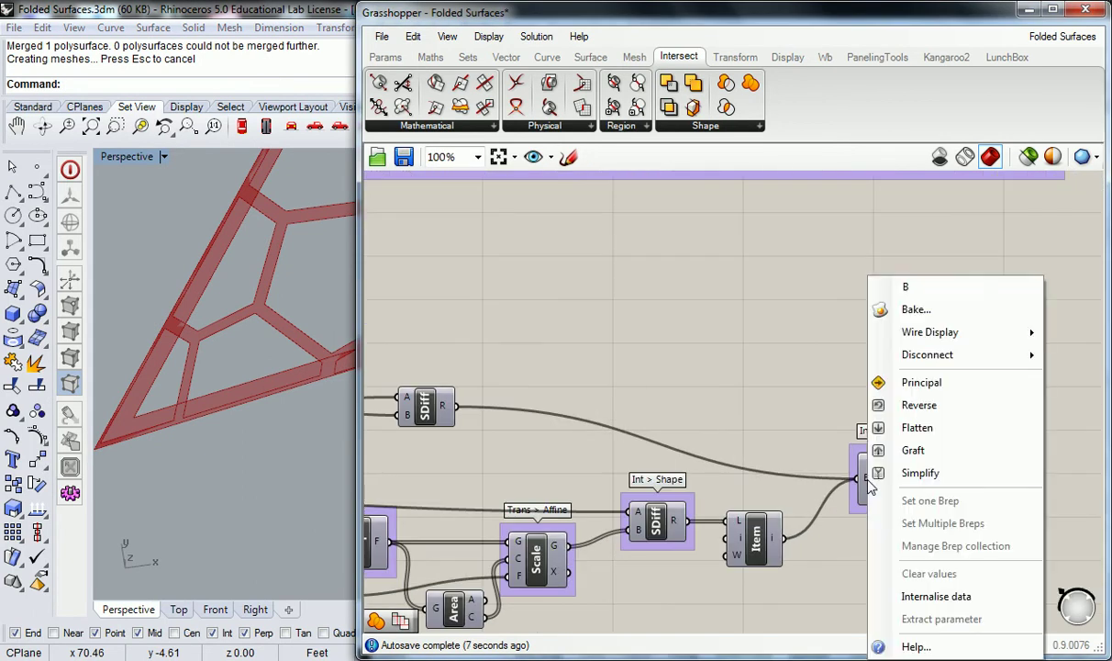
key("Escape")
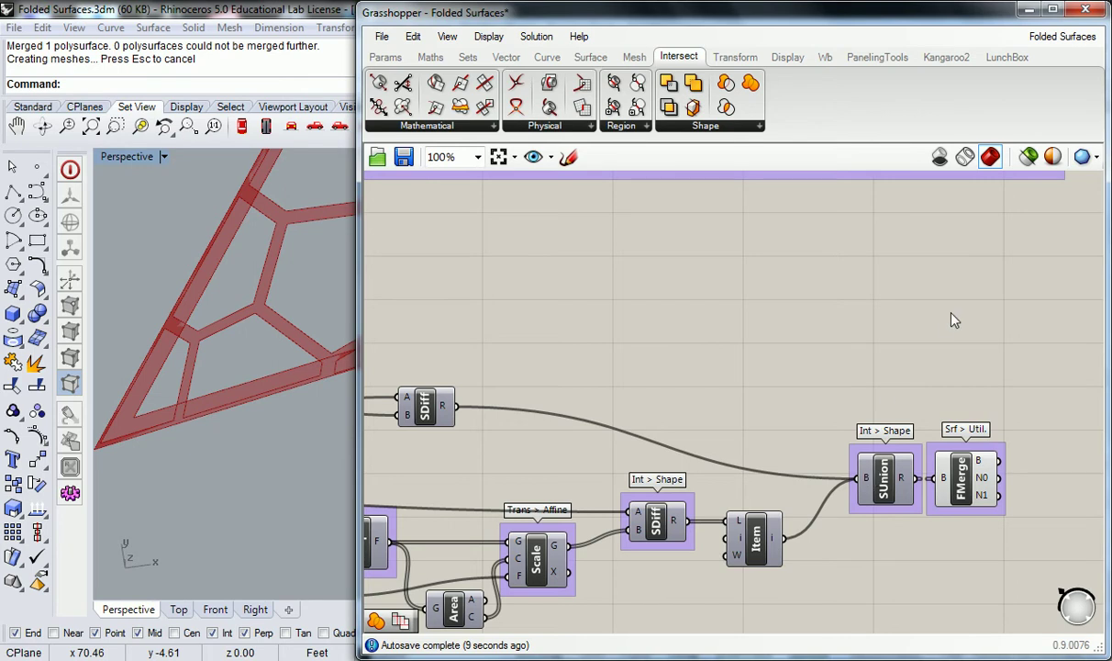
- Add a panel connected to the SUnion component's R output and space FMerge farther from SUnion
right_click_drag(895, 308, 570, 380)
left_click(386, 56)
left_click_drag(604, 107, 618, 430)
left_click_drag(585, 549, 632, 414)
left_click_drag(697, 440, 780, 394)
left_click_drag(631, 551, 729, 547)
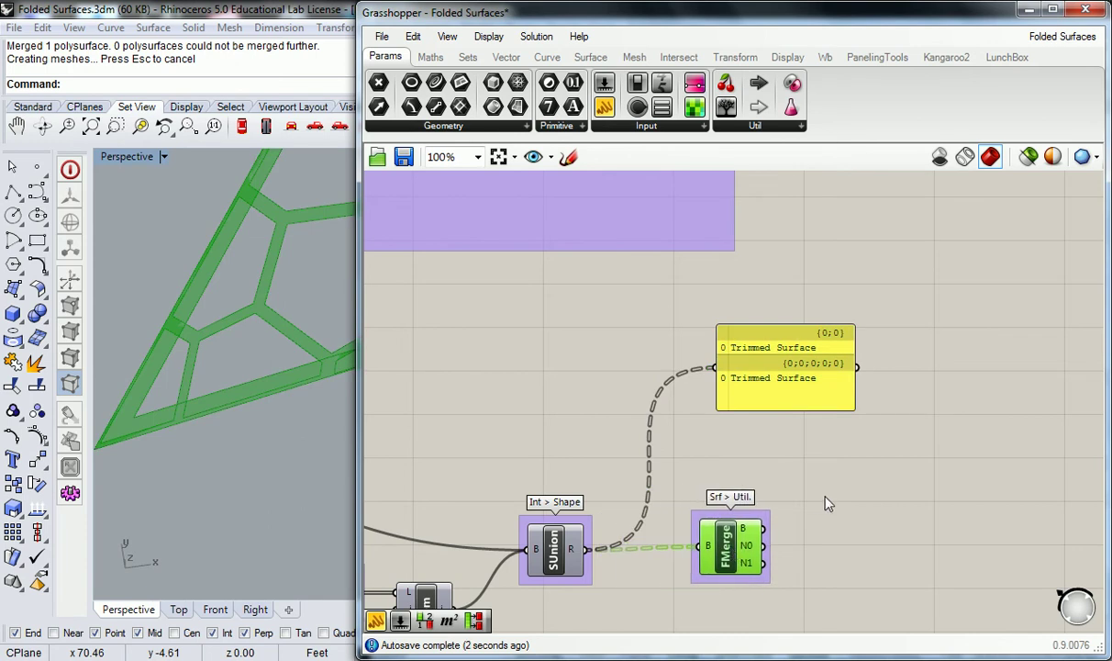
left_click(827, 503)
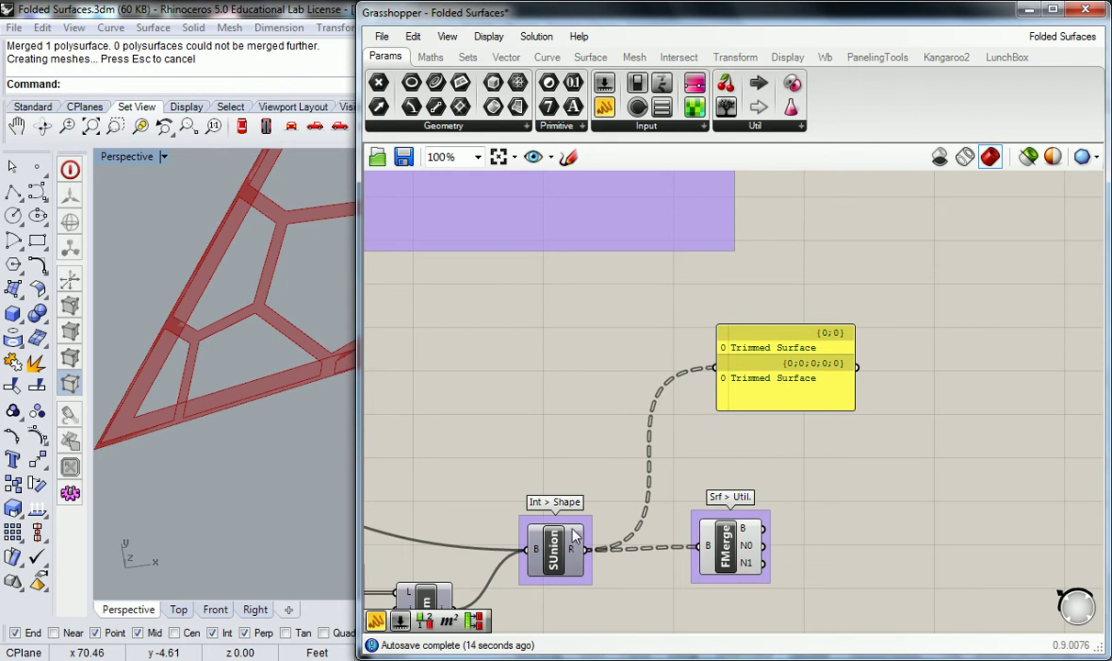
- Flatten the SUnion component's B input
right_click(535, 549)
left_click(586, 453)
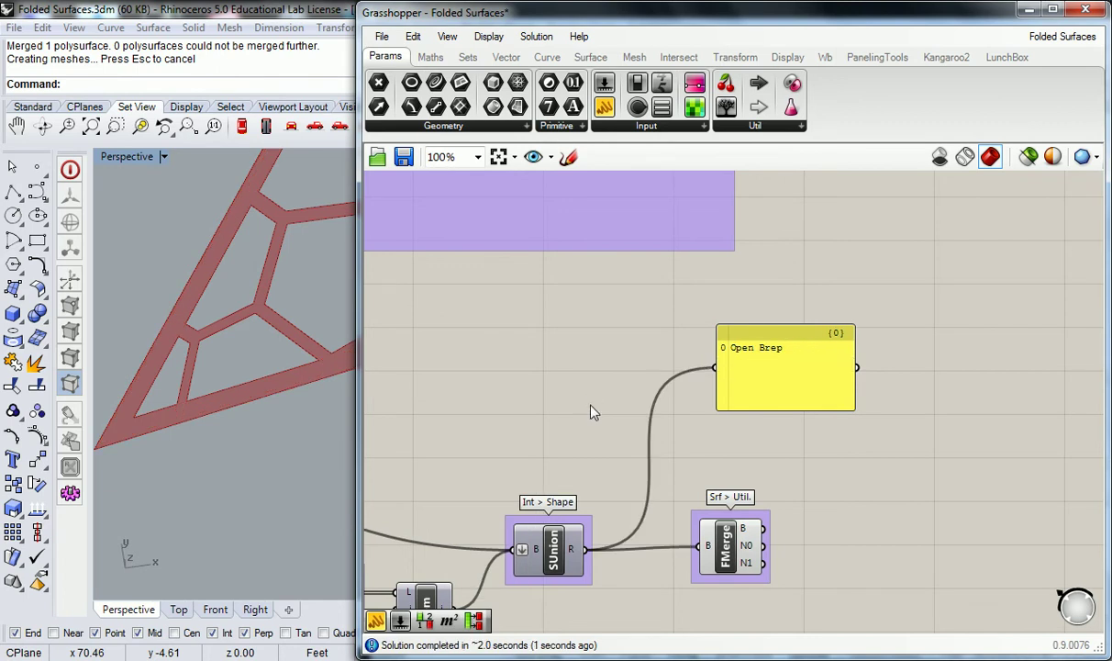
right_click_drag(556, 441, 620, 413)
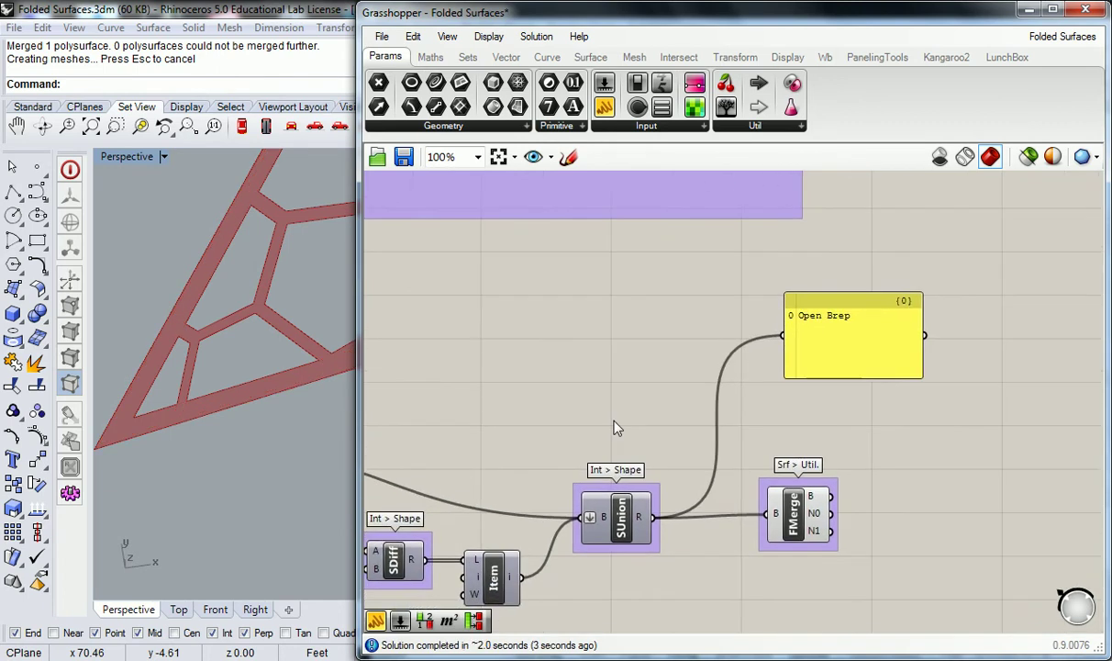
right_click_drag(440, 450, 517, 362)
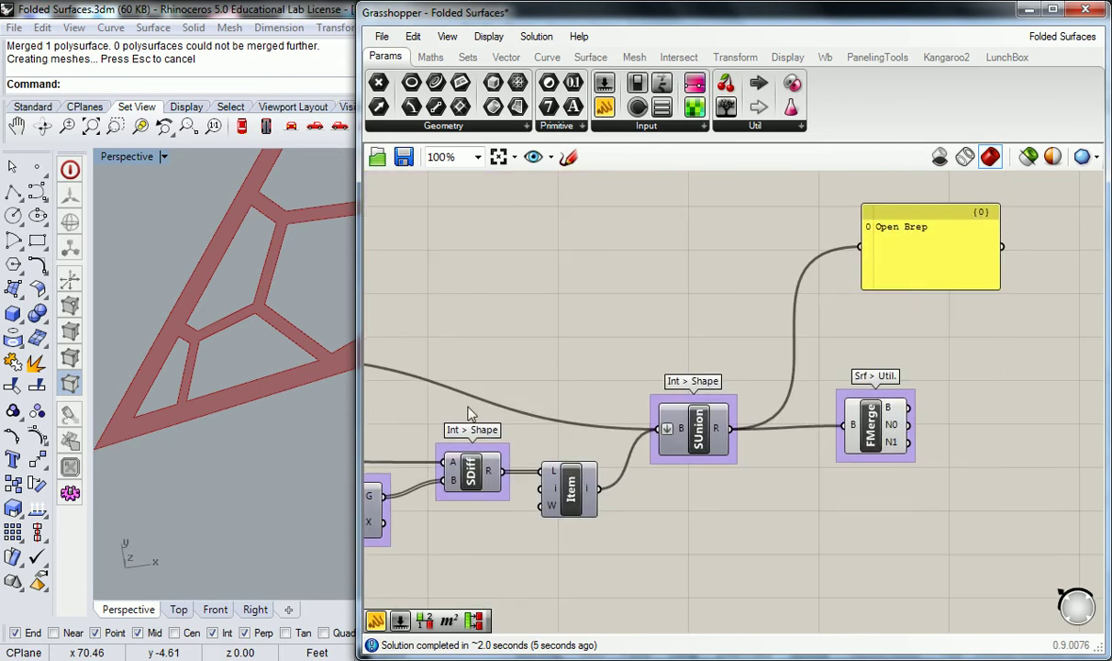
- Minimize Grasshopper and inspect the red preview and the white panel in Rhino's perspective view
scroll(289, 372, "down", 3)
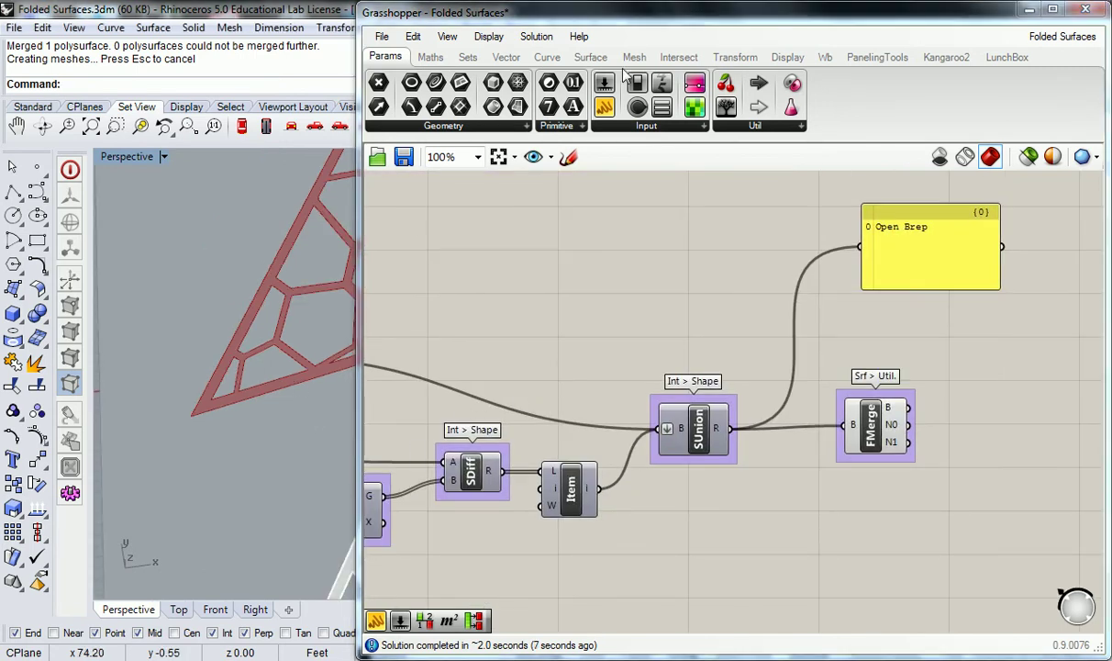
left_click(1028, 10)
right_click_drag(486, 365, 605, 319)
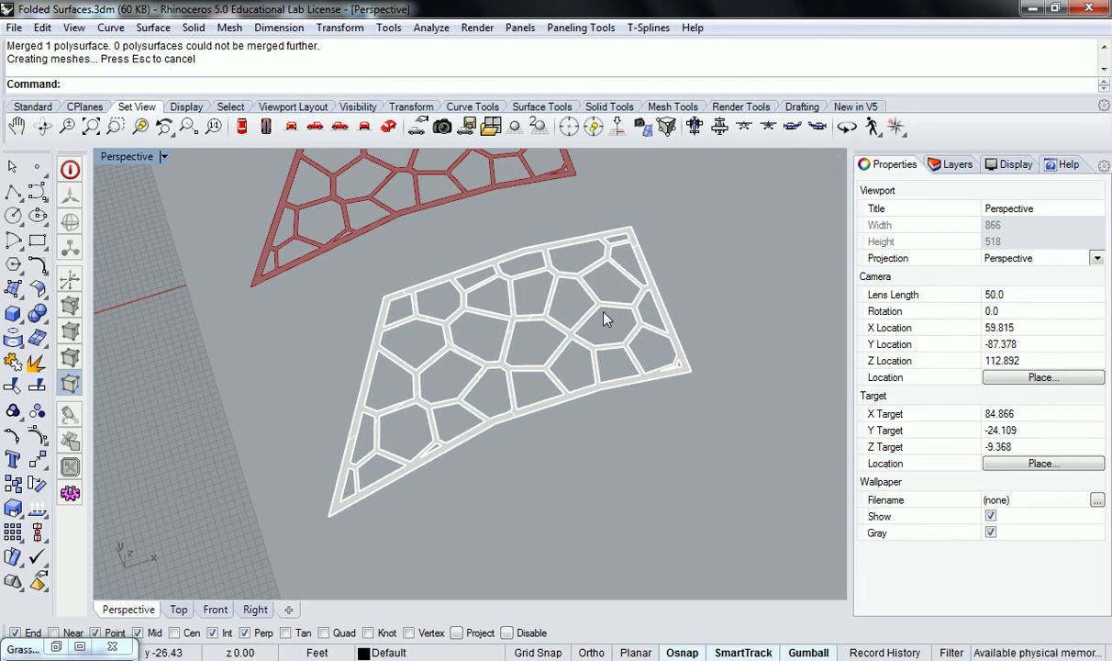
- Show the layer list and draw a 17" by 11" rectangle on the ground plane in front of the white panel
right_click_drag(674, 317, 612, 391)
right_click_drag(453, 398, 592, 404)
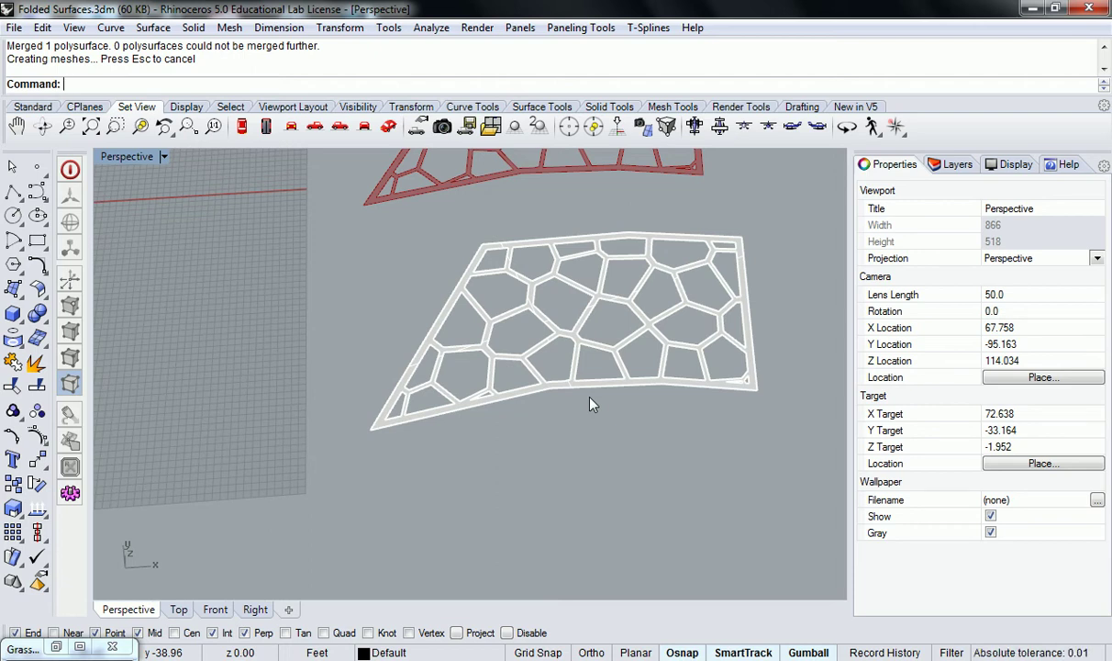
right_click_drag(752, 164, 584, 290)
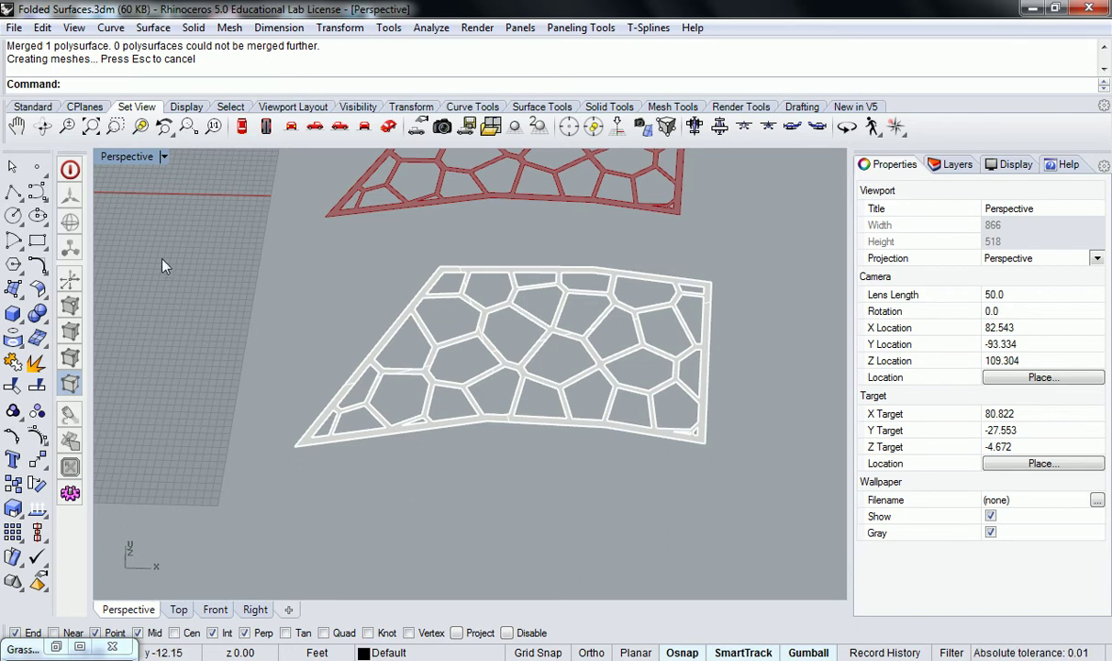
left_click(950, 164)
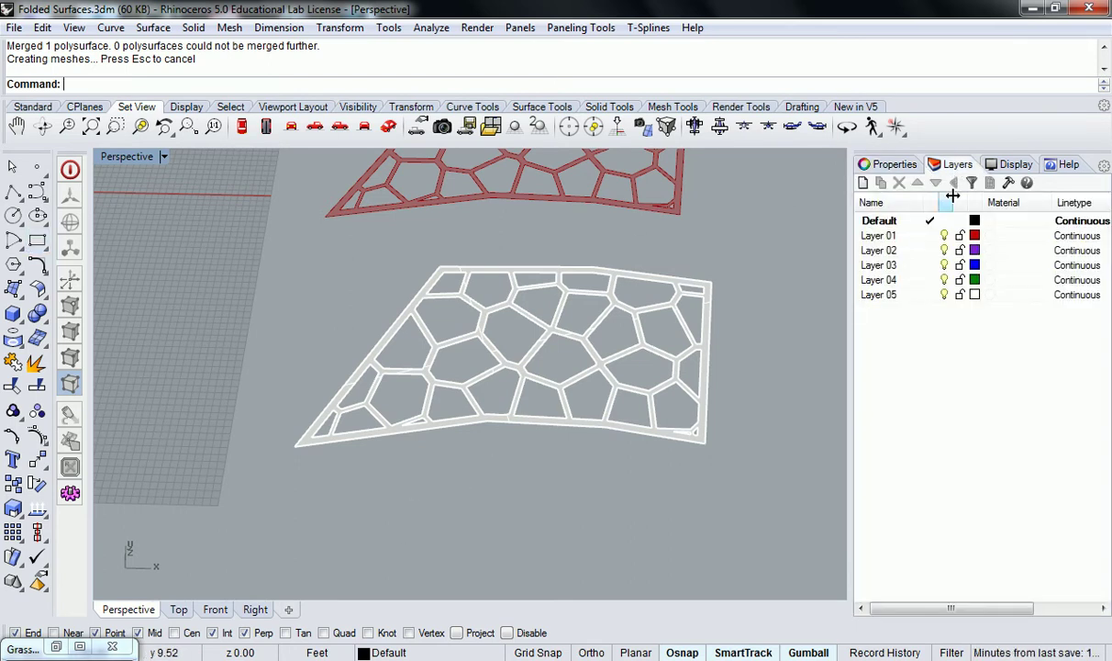
right_click_drag(385, 365, 374, 434)
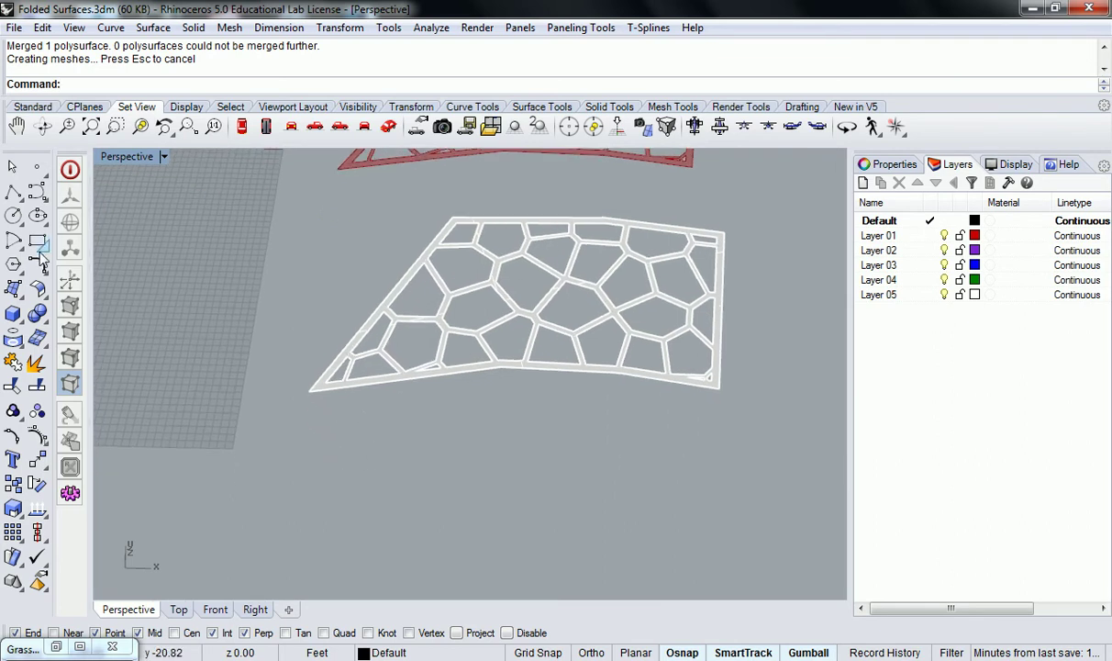
left_click(37, 242)
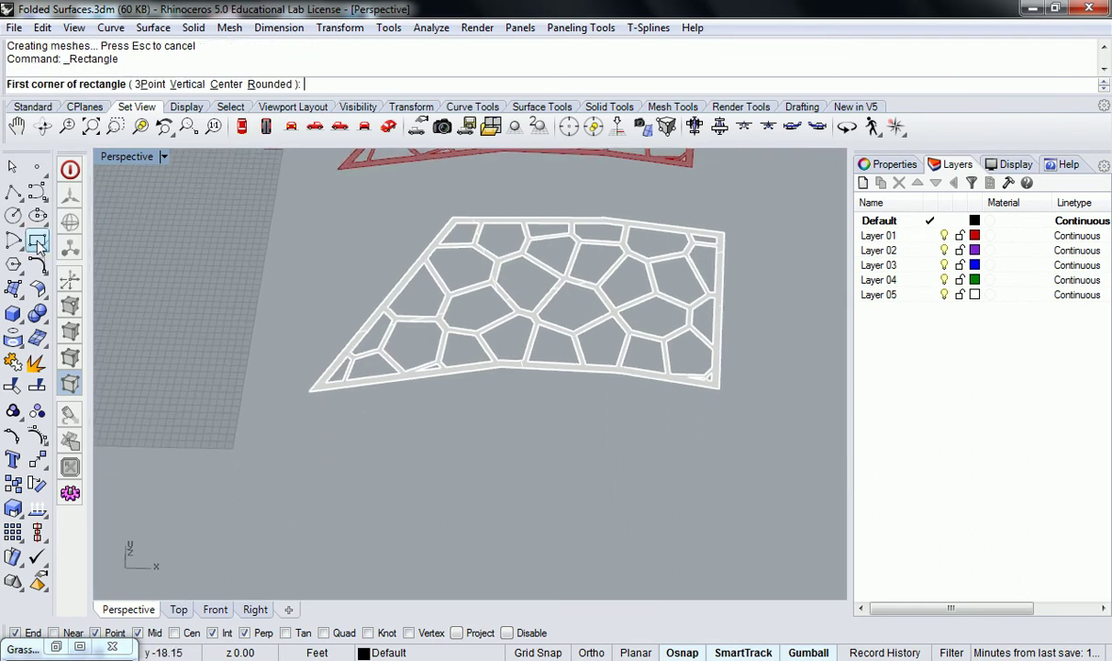
left_click(275, 488)
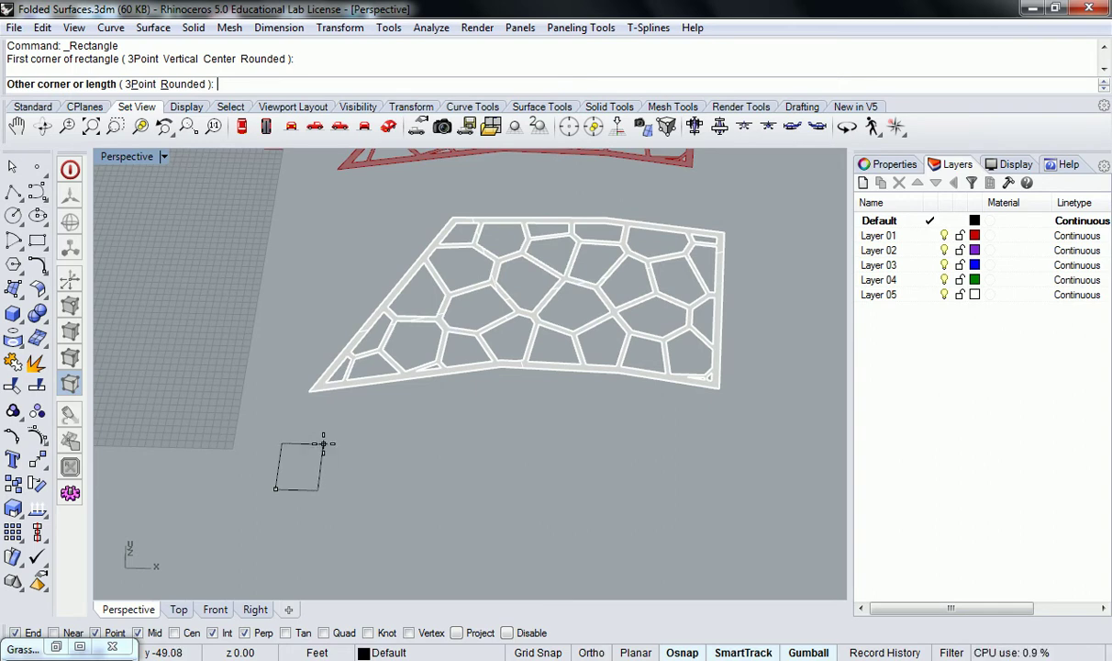
type("@")
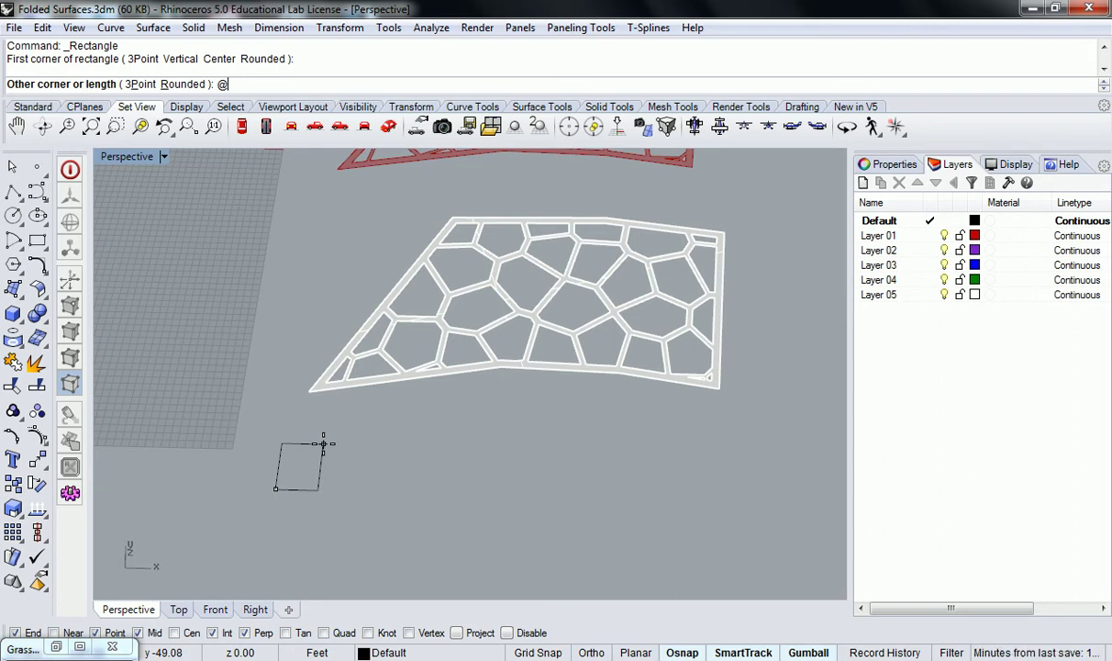
type("17'")
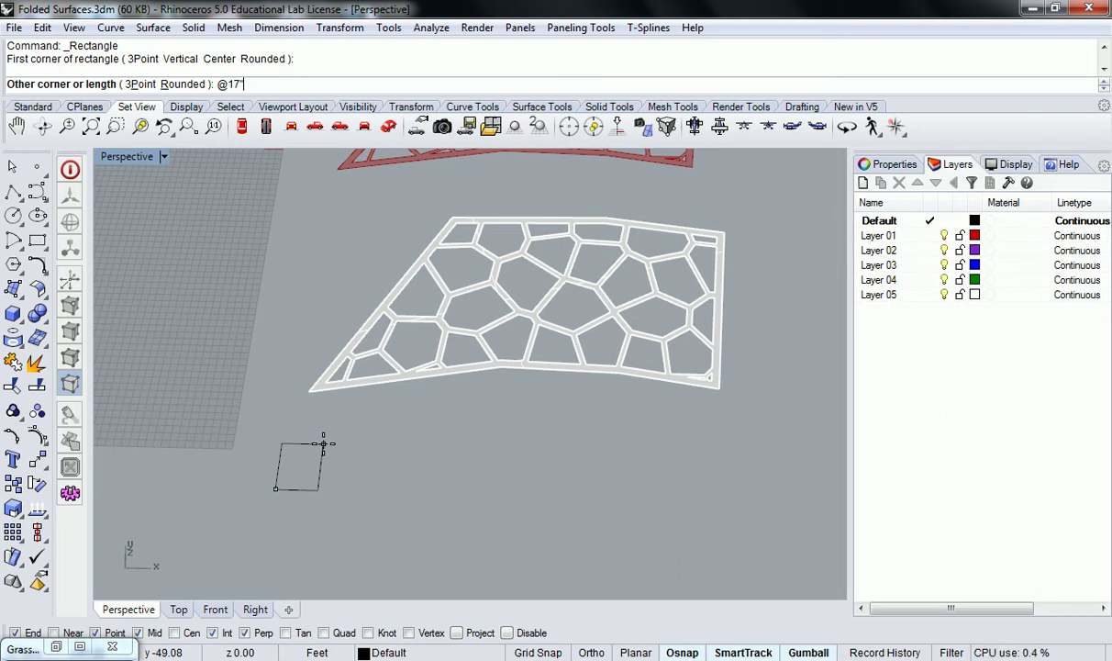
type(",")
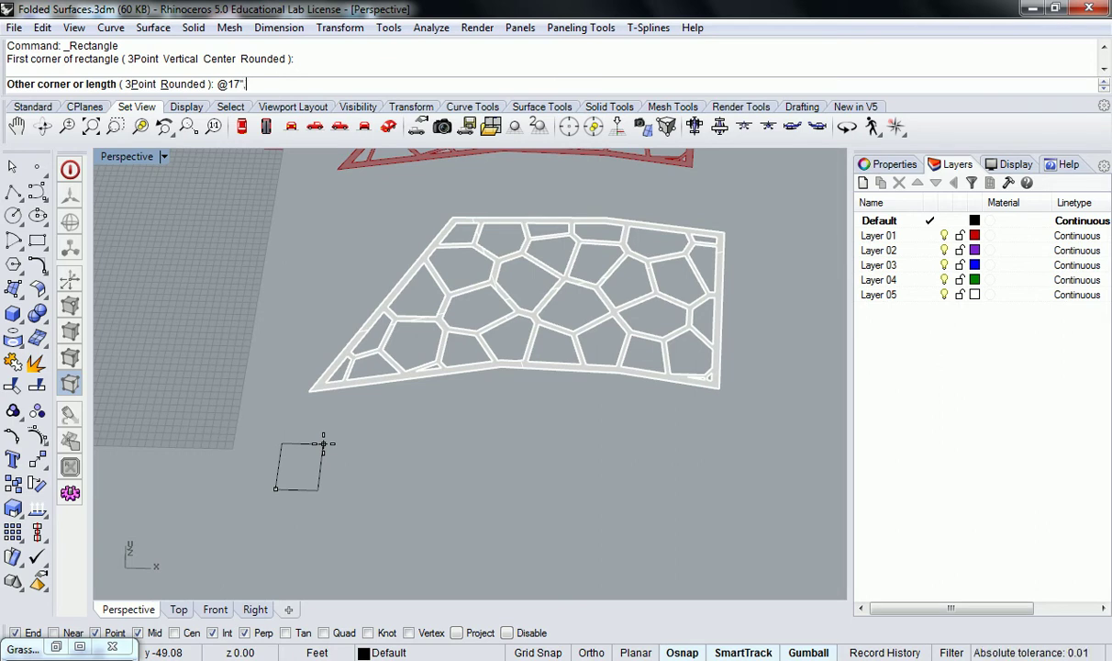
type("11'")
key("Return")
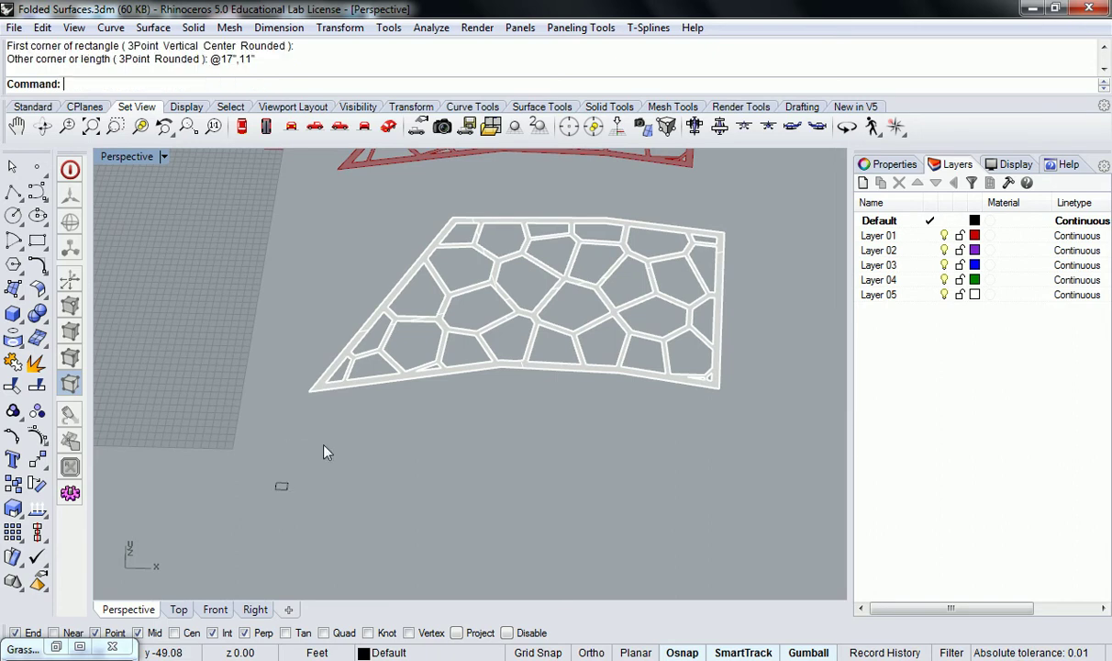
right_click_drag(323, 451, 372, 463)
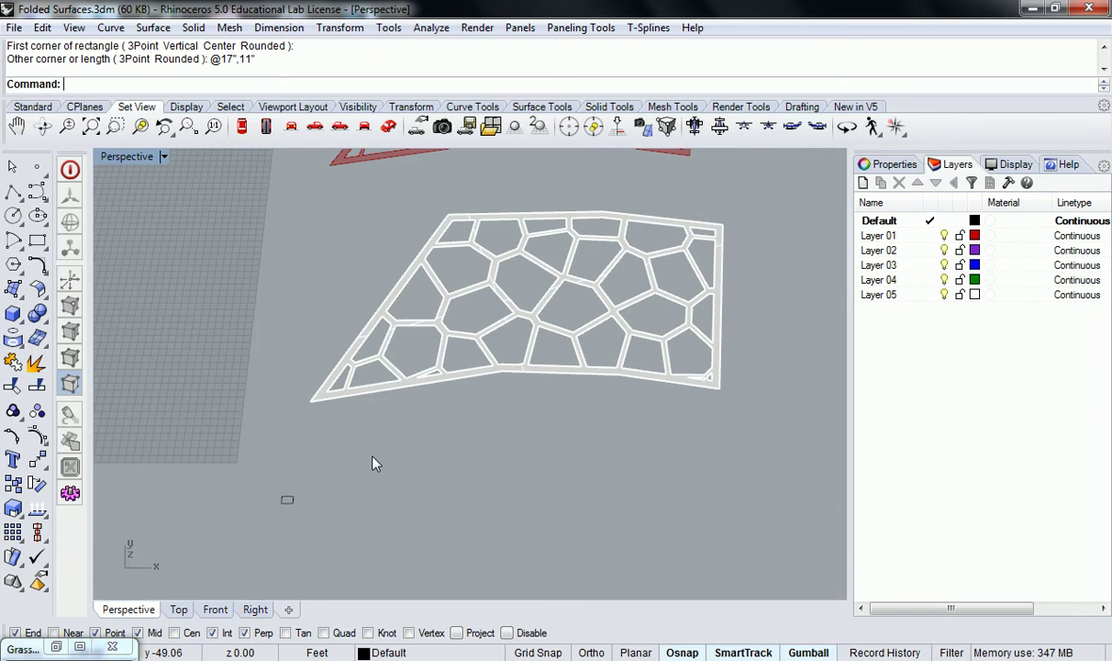
- Make a 2D drawing of the white Voronoi panel from the current view, maintaining source layers and placing visible lines on the Object layer
left_click(560, 275)
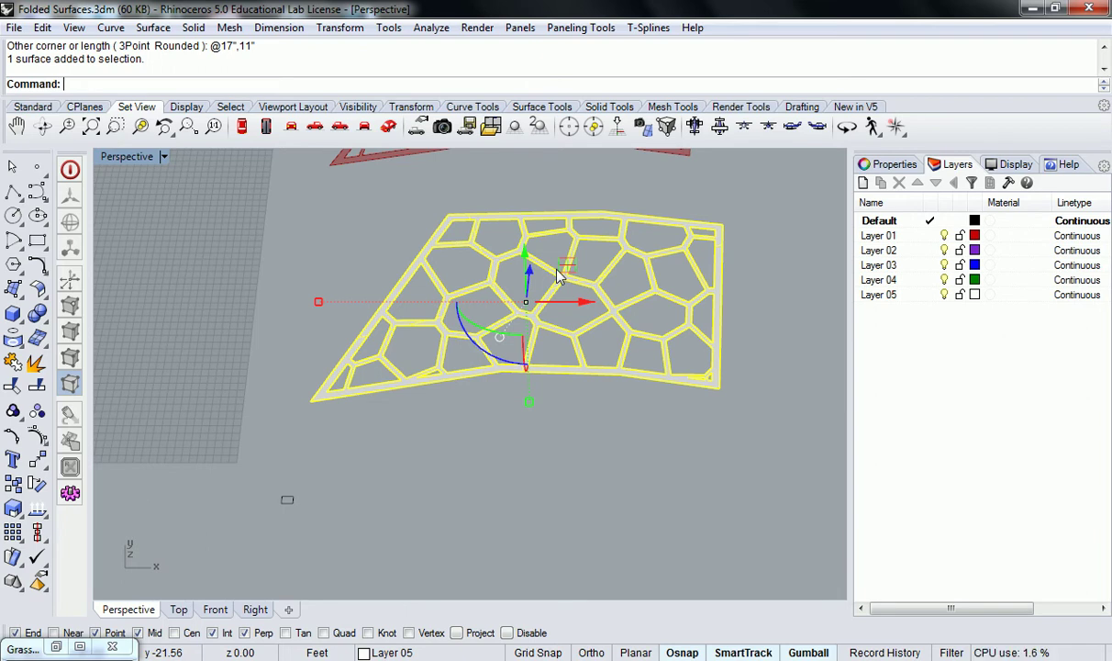
key("Escape")
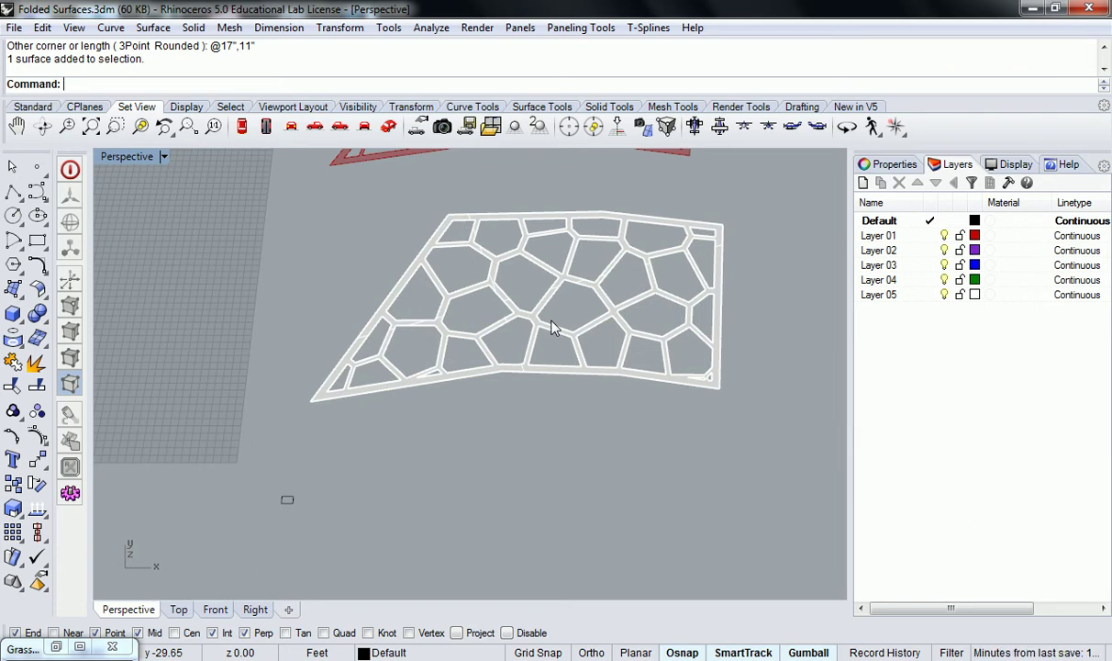
right_click_drag(735, 216, 760, 186)
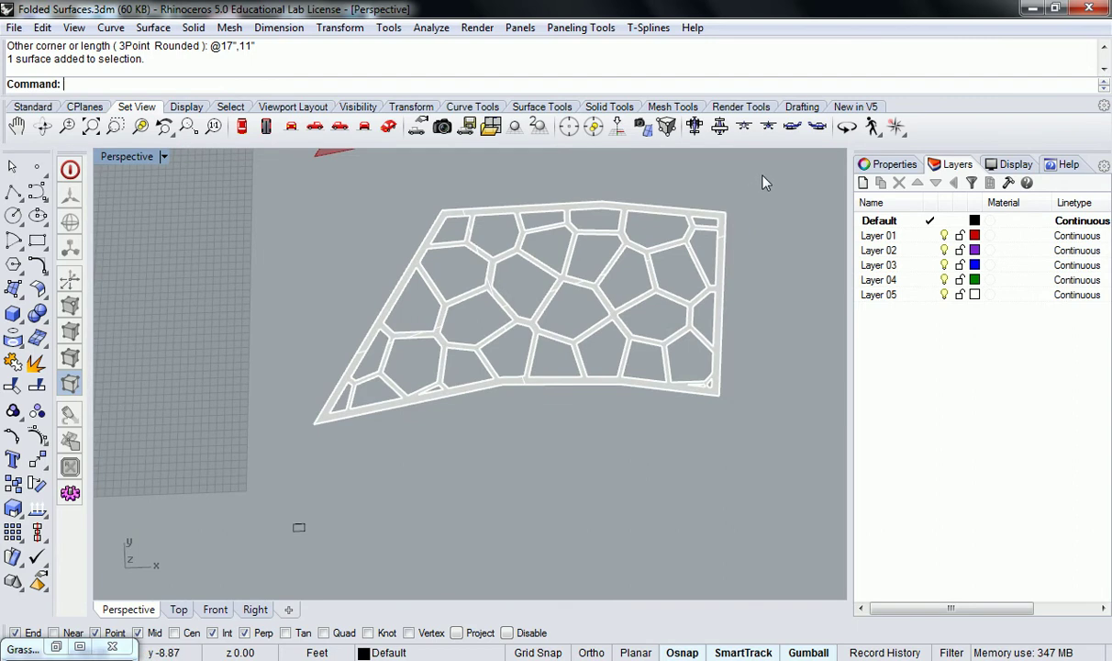
mouse_move(776, 183)
right_mouse_down()
mouse_move(752, 181)
mouse_move(768, 193)
right_mouse_up()
left_click_drag(786, 181, 269, 463)
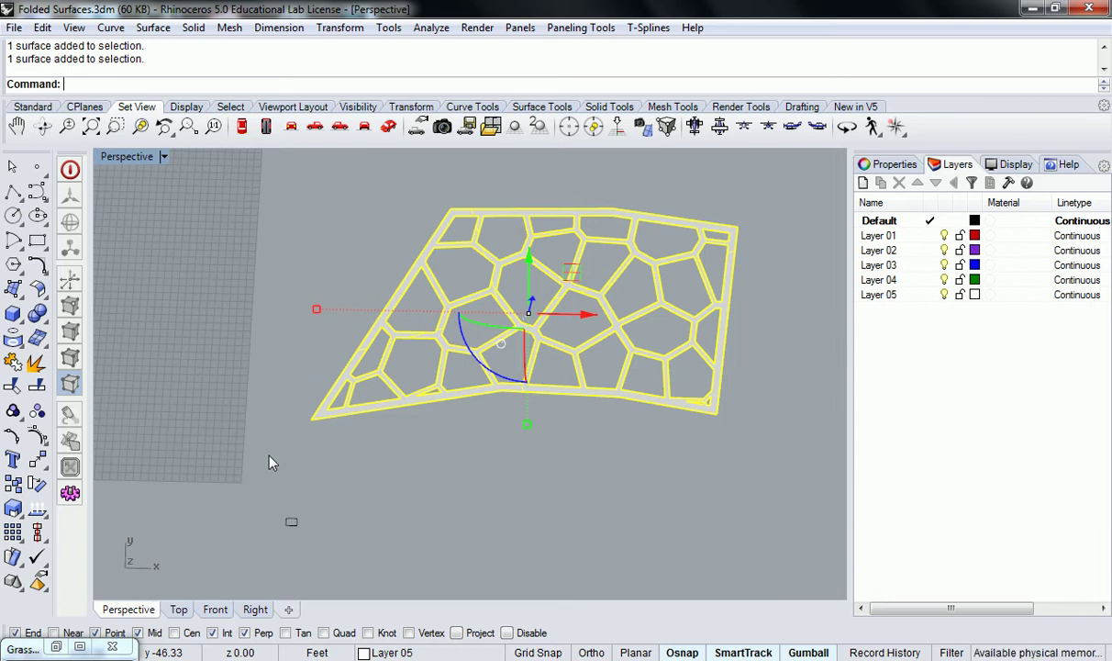
right_click_drag(302, 376, 510, 363)
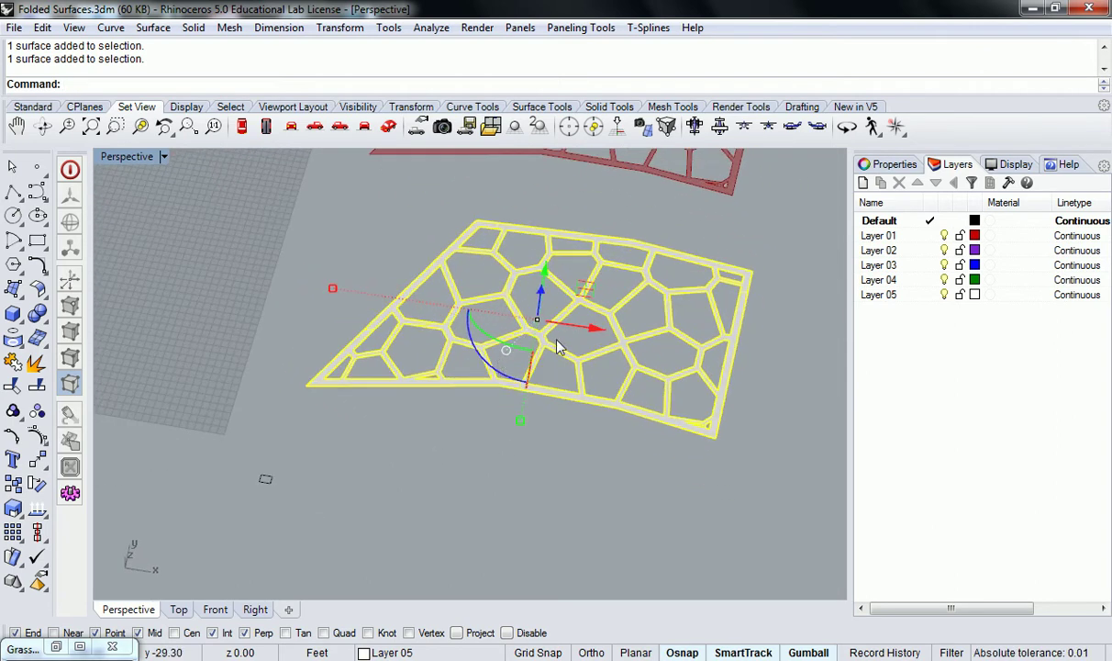
type("Make2D")
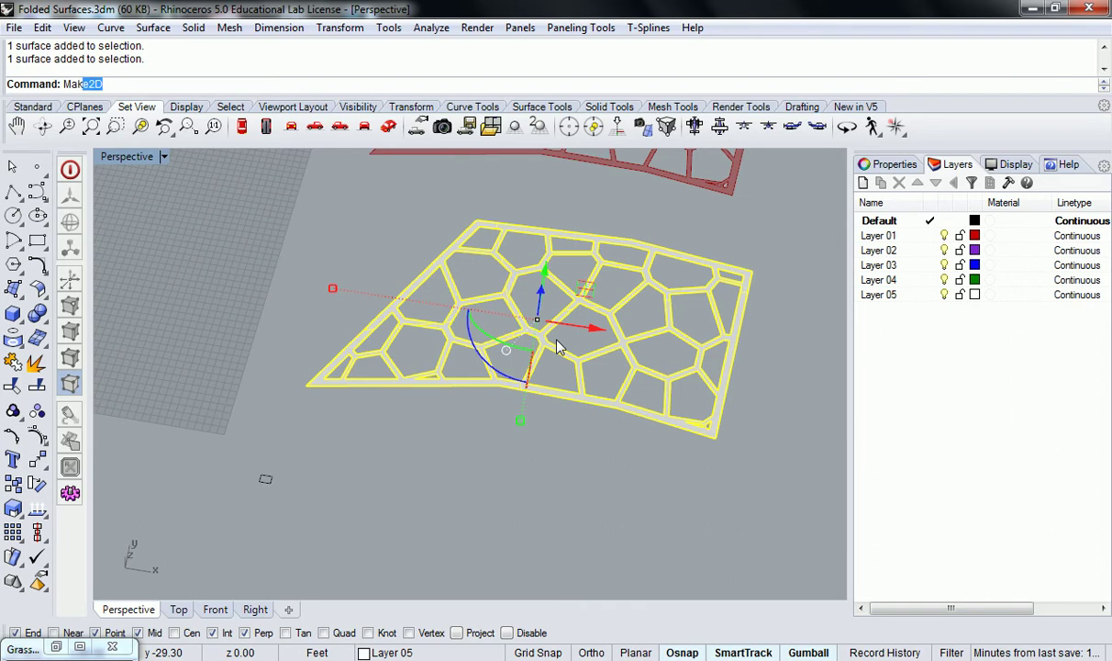
key("Return")
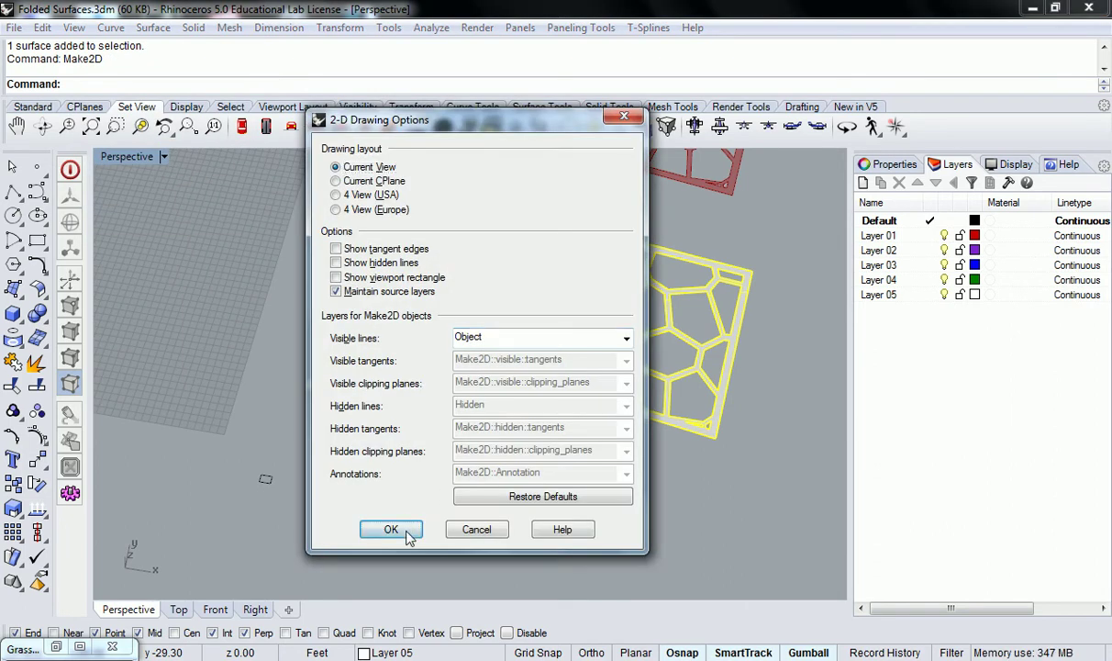
left_click(392, 525)
- Move the flattened 2D line drawing away from its original spot and compare it with the white panel
left_click_drag(372, 240, 402, 355)
left_click(408, 355)
scroll(395, 394, "up", 5)
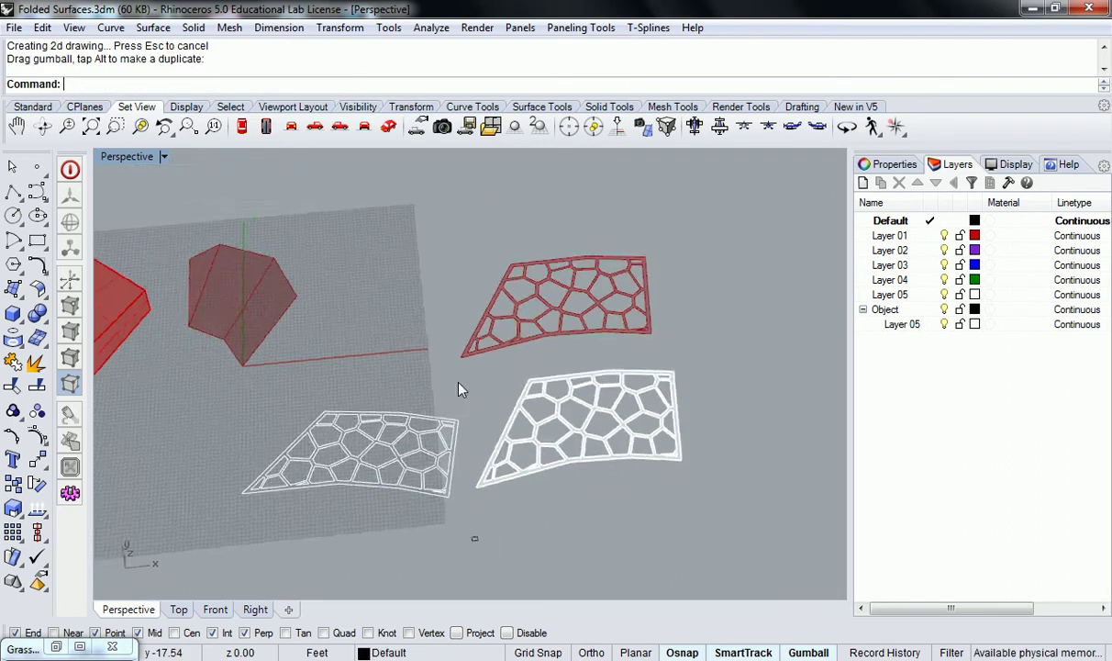
scroll(390, 415, "up", 3)
scroll(388, 414, "down", 3)
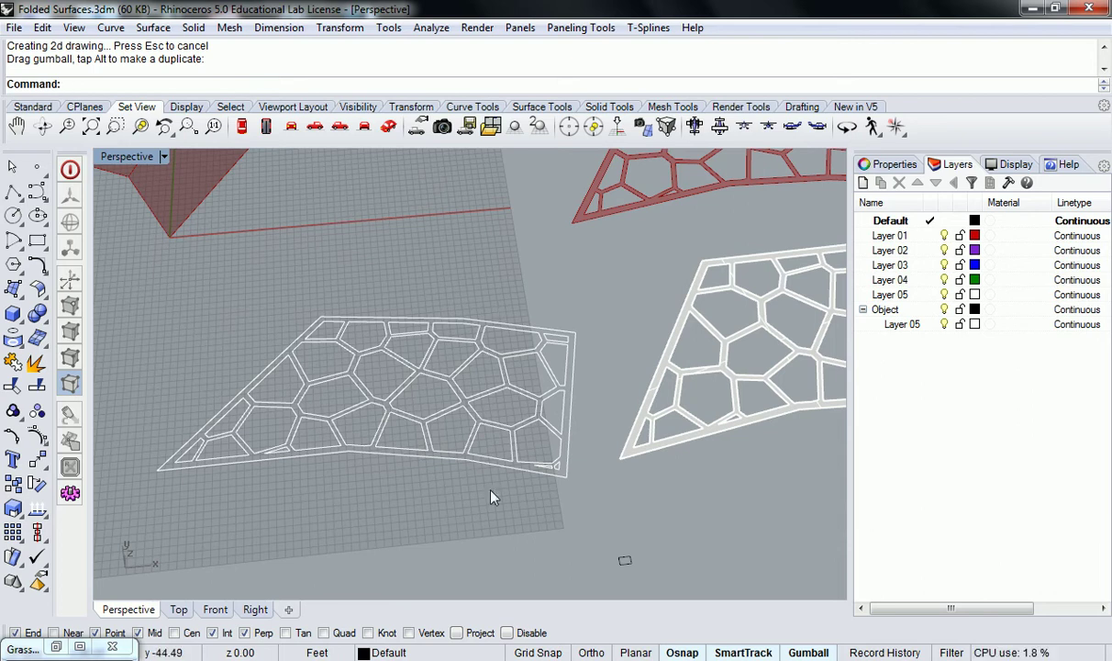
- Check how the 2D drawing's curves are grouped and delete the entire 2D drawing
right_click_drag(512, 433, 476, 432)
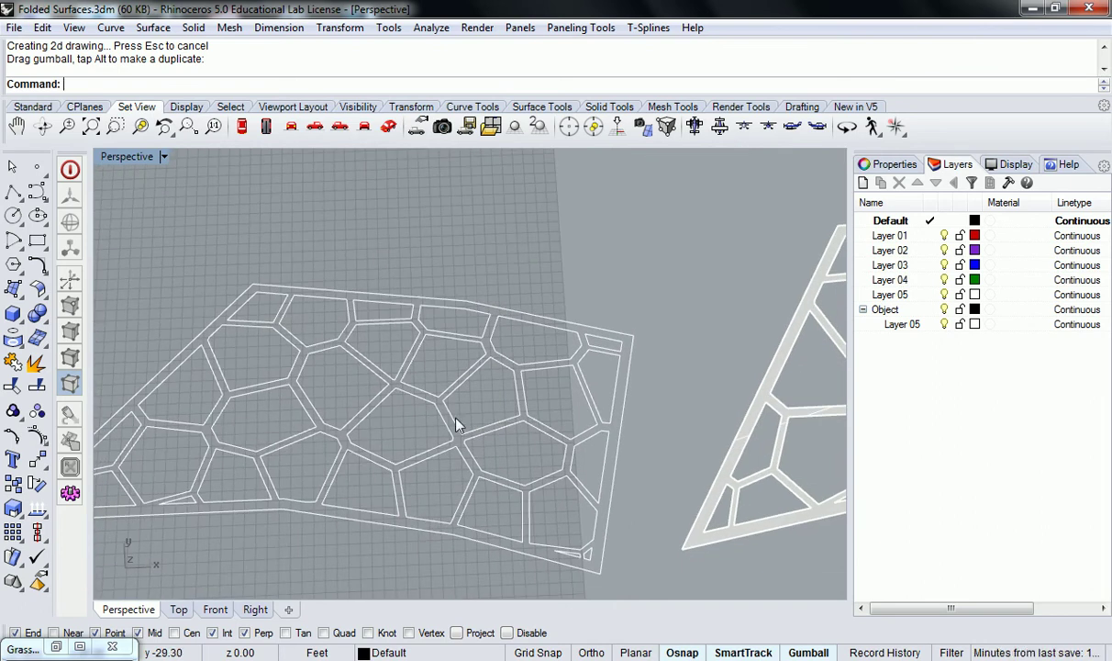
right_click_drag(454, 415, 514, 306)
left_click(424, 339)
right_click_drag(424, 338, 338, 300)
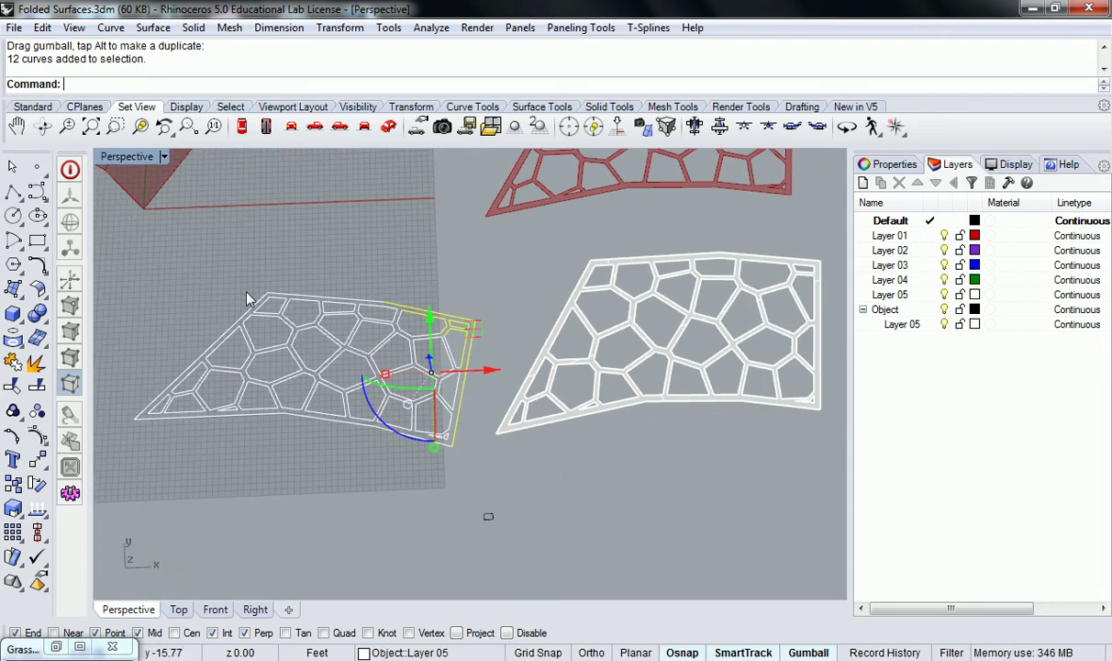
right_click_drag(235, 280, 304, 243)
left_click_drag(281, 243, 594, 411)
key("Delete")
right_click_drag(594, 411, 714, 369)
scroll(714, 369, "up", 3)
type("Make2D")
key("Return")
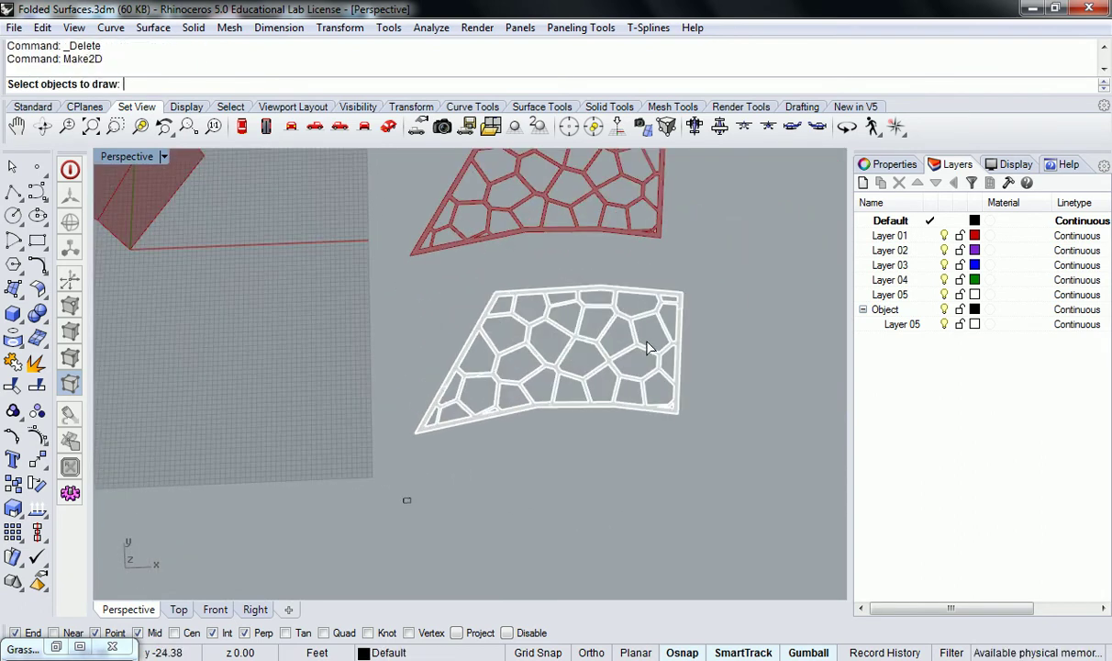
scroll(650, 348, "up", 3)
key("Escape")
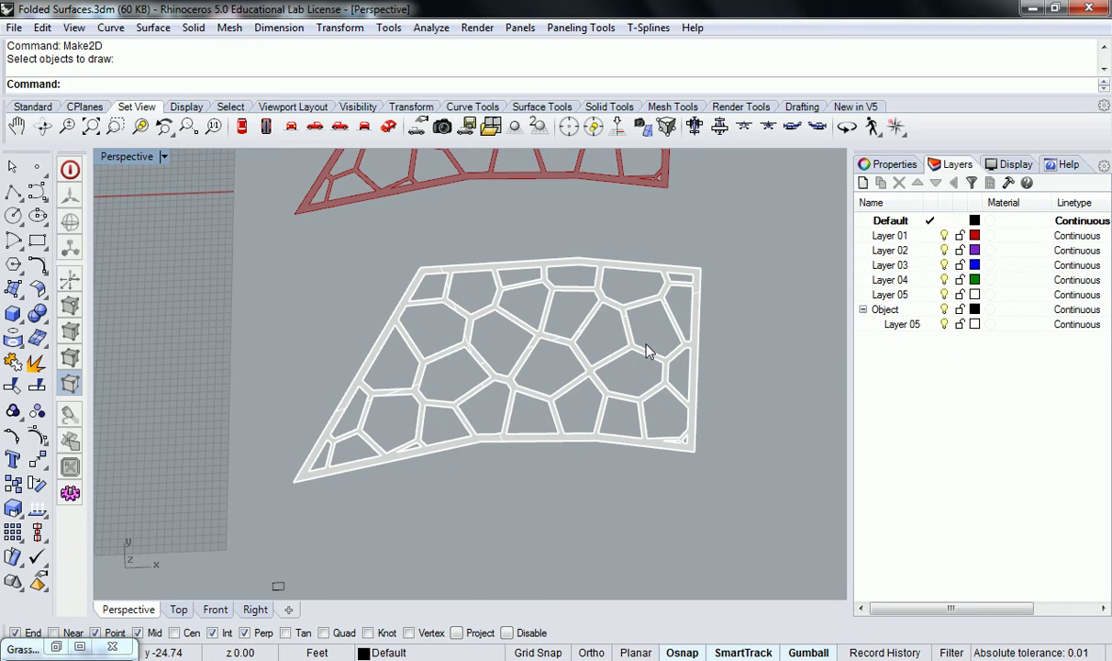
- Draw two fold lines across the white panel, each joining a bend point on its upper edge to the matching one on its lower edge
type("line")
key("Return")
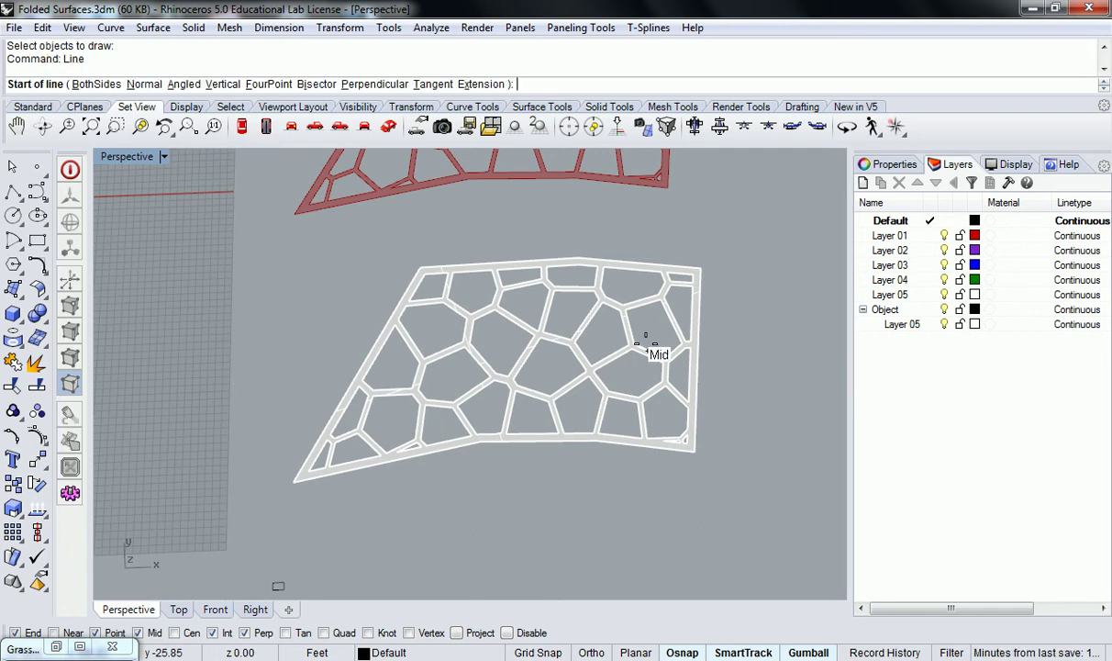
left_click(418, 267)
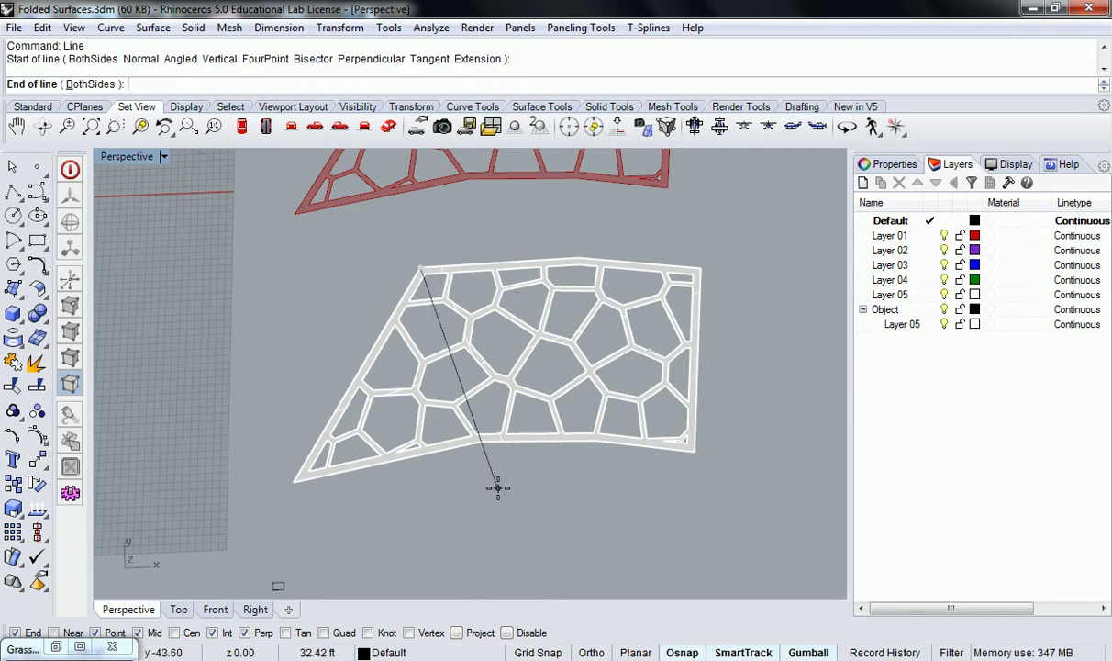
left_click(482, 435)
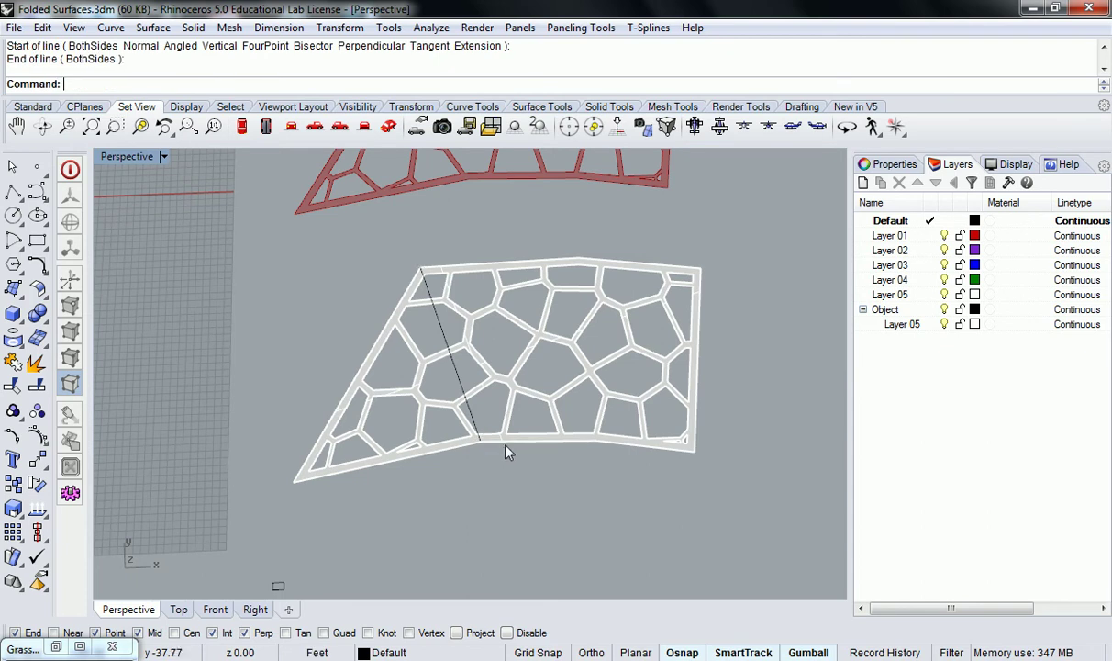
right_click_drag(489, 419, 519, 413)
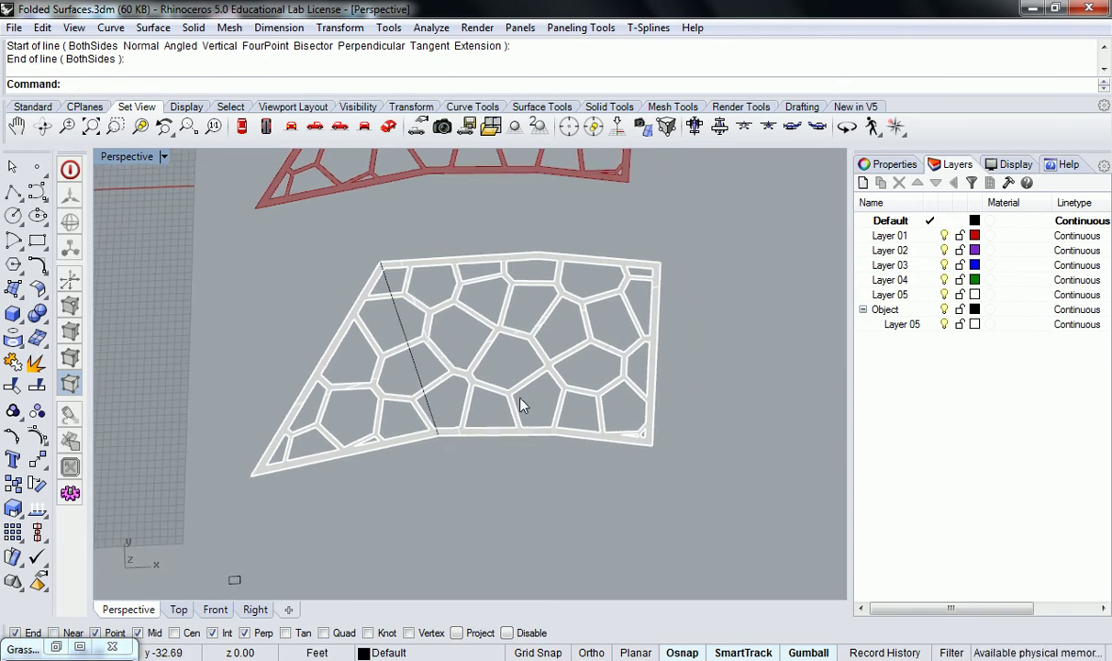
key("Return")
left_click(539, 243)
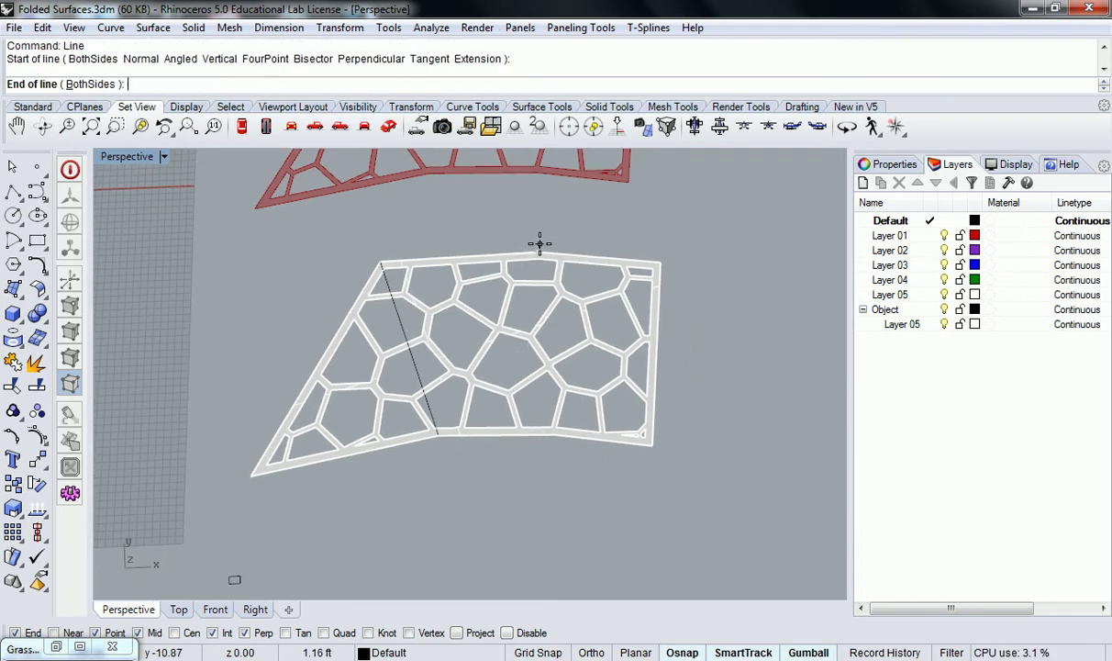
left_click(560, 428)
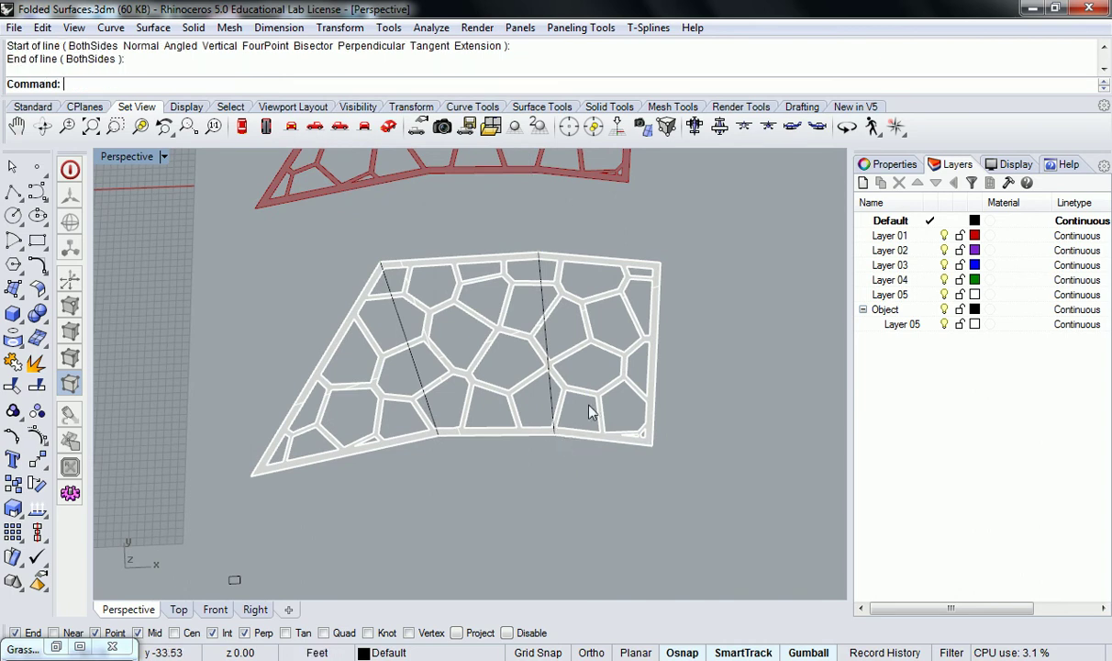
- Make Layer 01 current and move both fold lines onto it
left_click(544, 317)
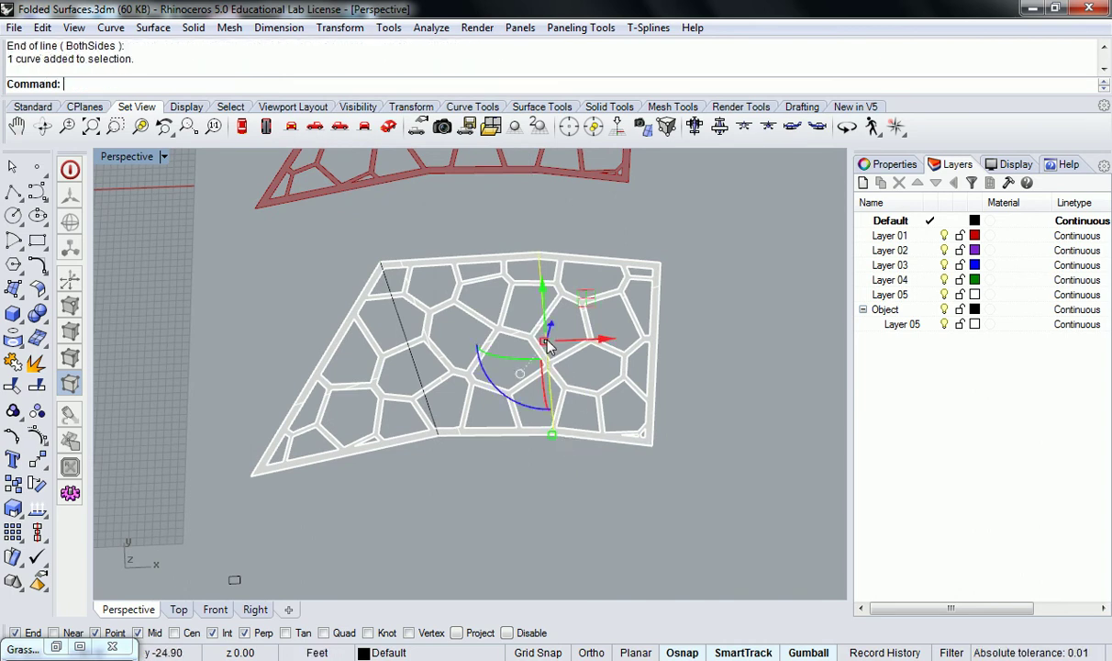
left_click(417, 375, "shift")
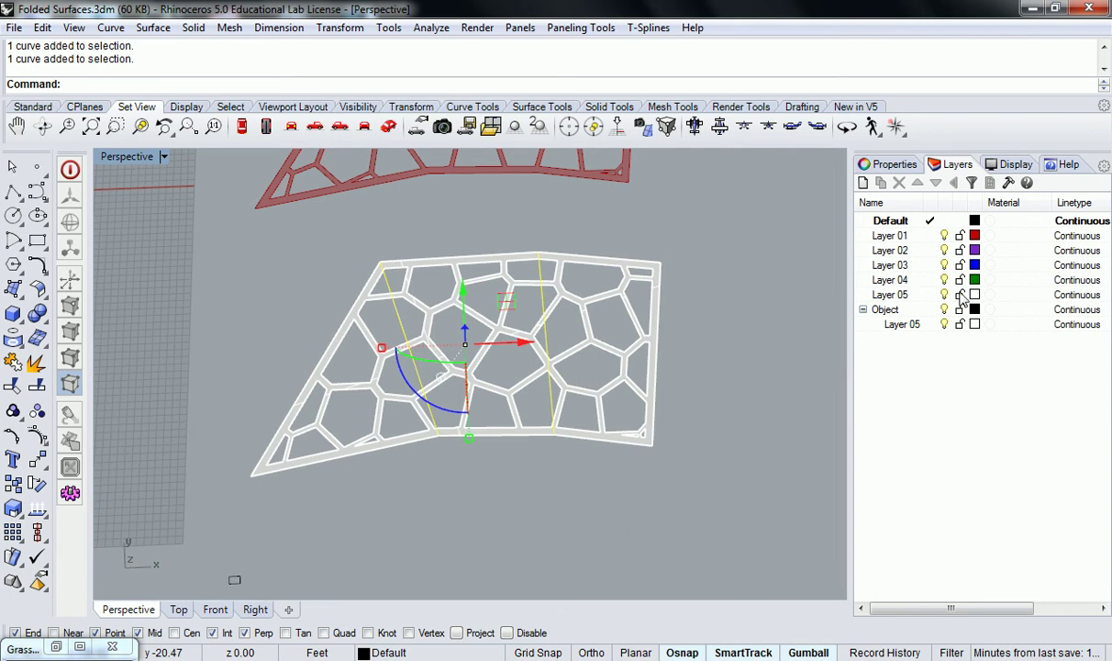
left_click(929, 235)
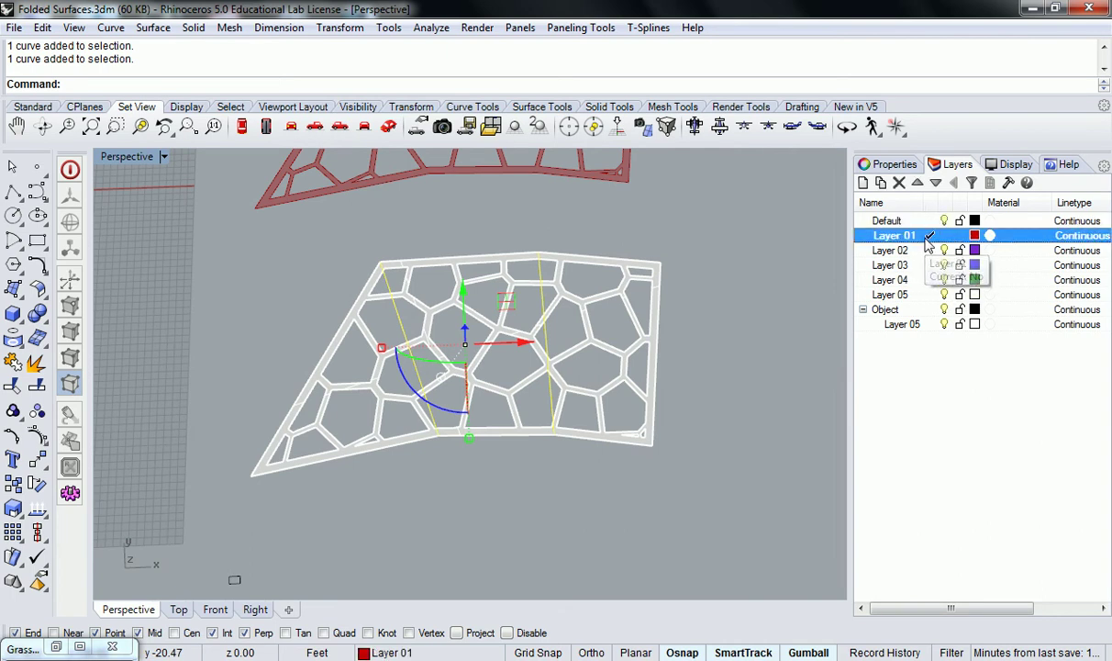
right_click(908, 237)
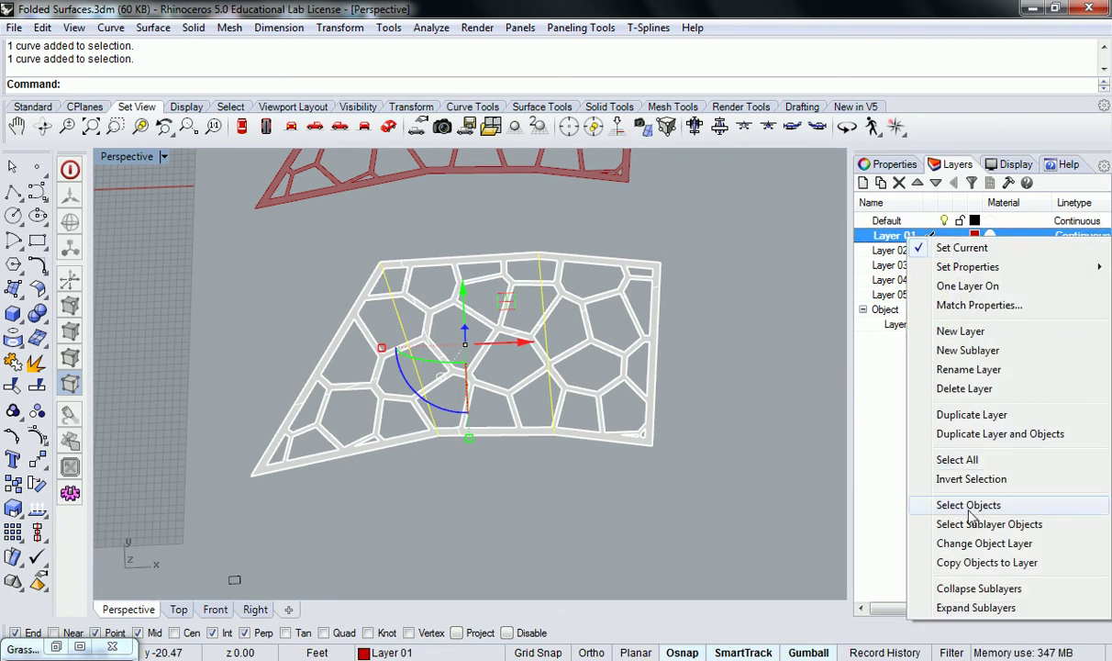
left_click(982, 543)
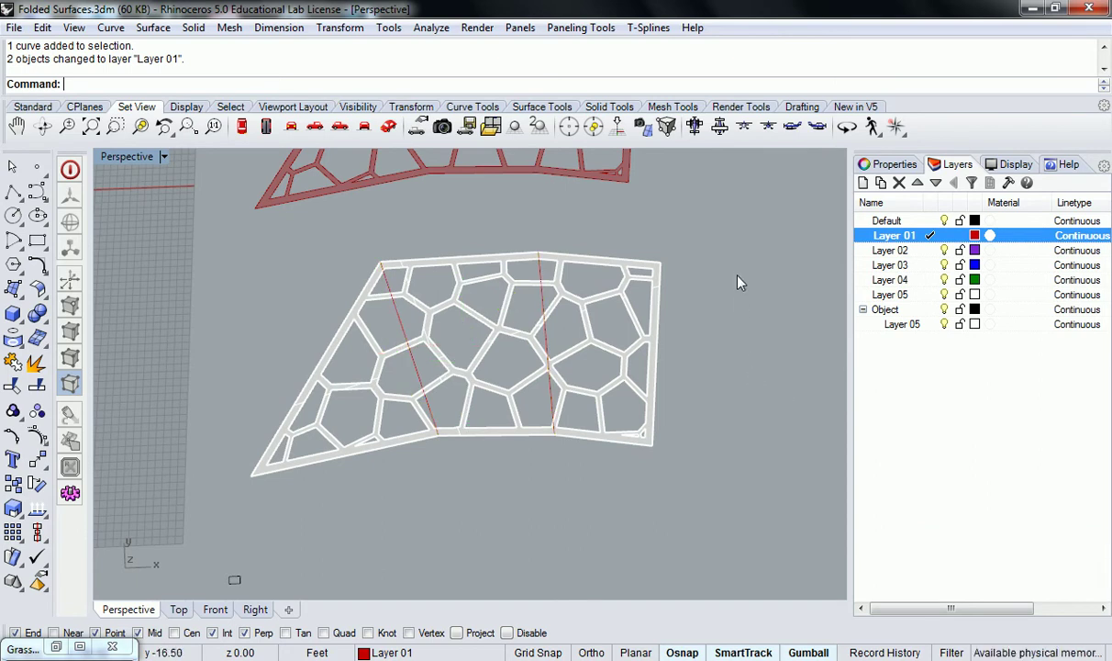
- Make a 2D drawing of the white panel and its fold lines from the current view, maintaining source layers, with visible lines on Object
scroll(739, 281, "down", 1)
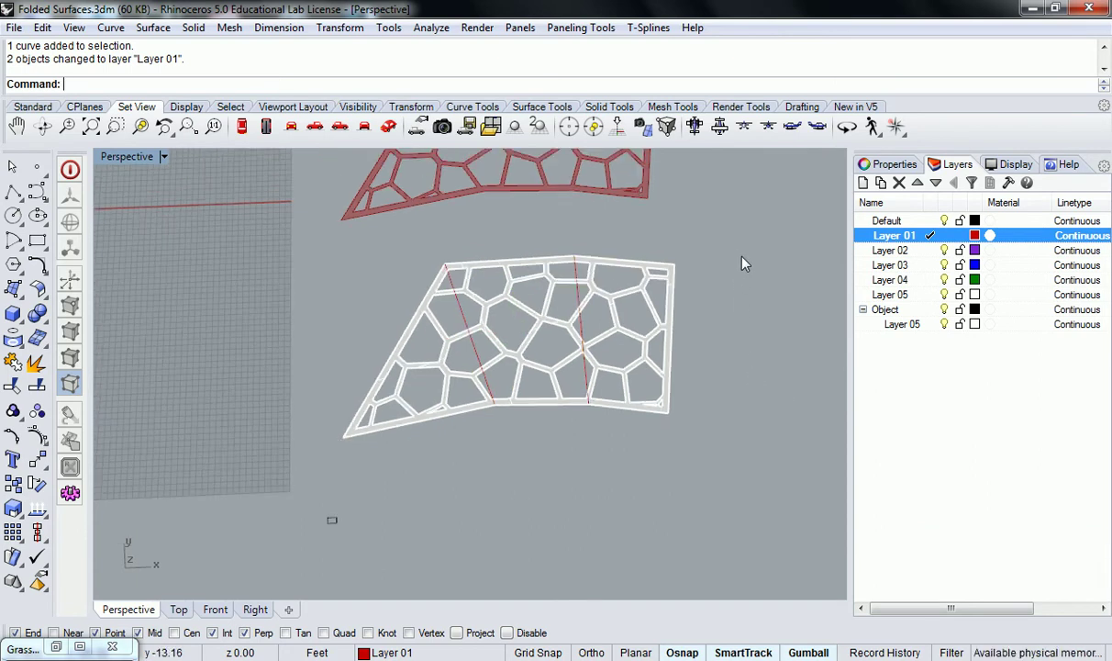
left_click_drag(761, 239, 322, 455)
type("Make2D")
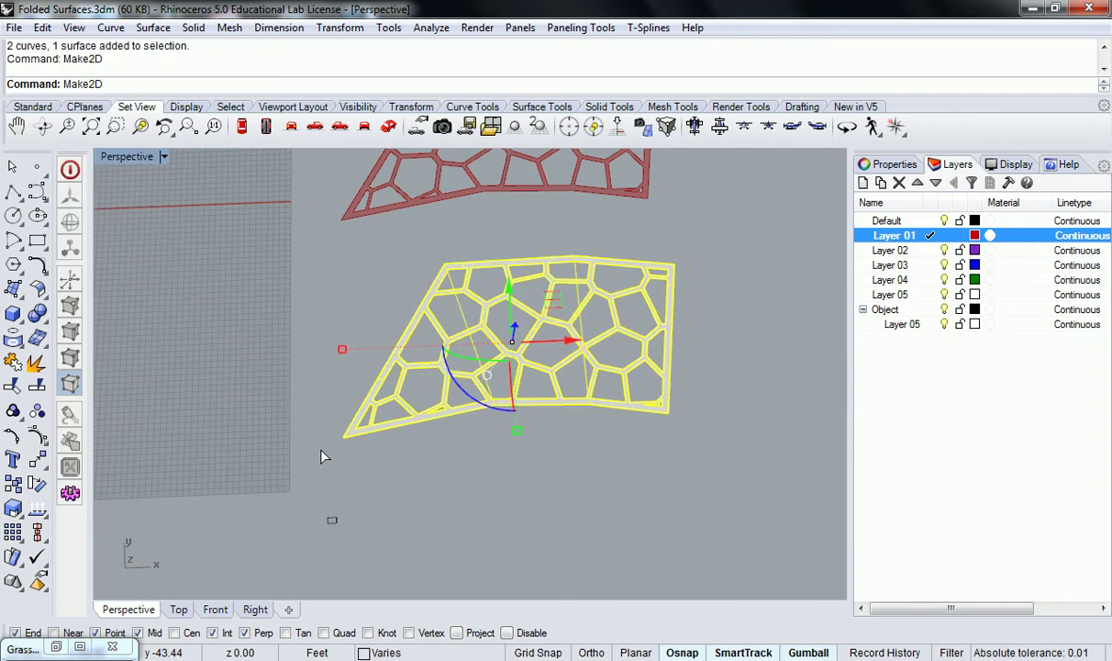
key("Return")
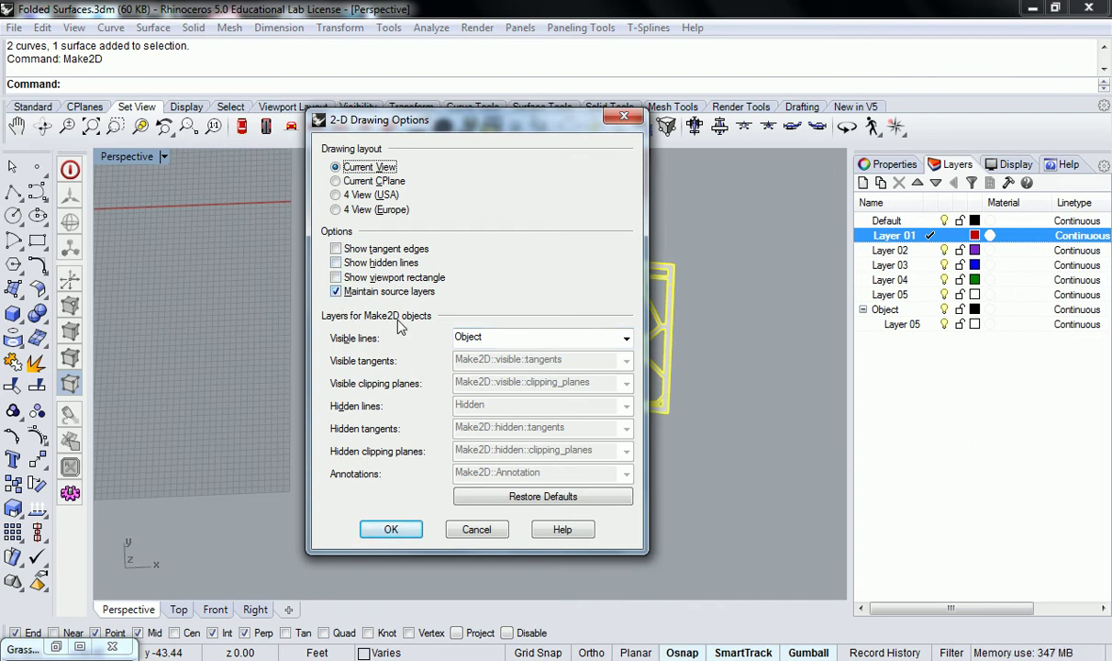
left_click(626, 340)
left_click(627, 342)
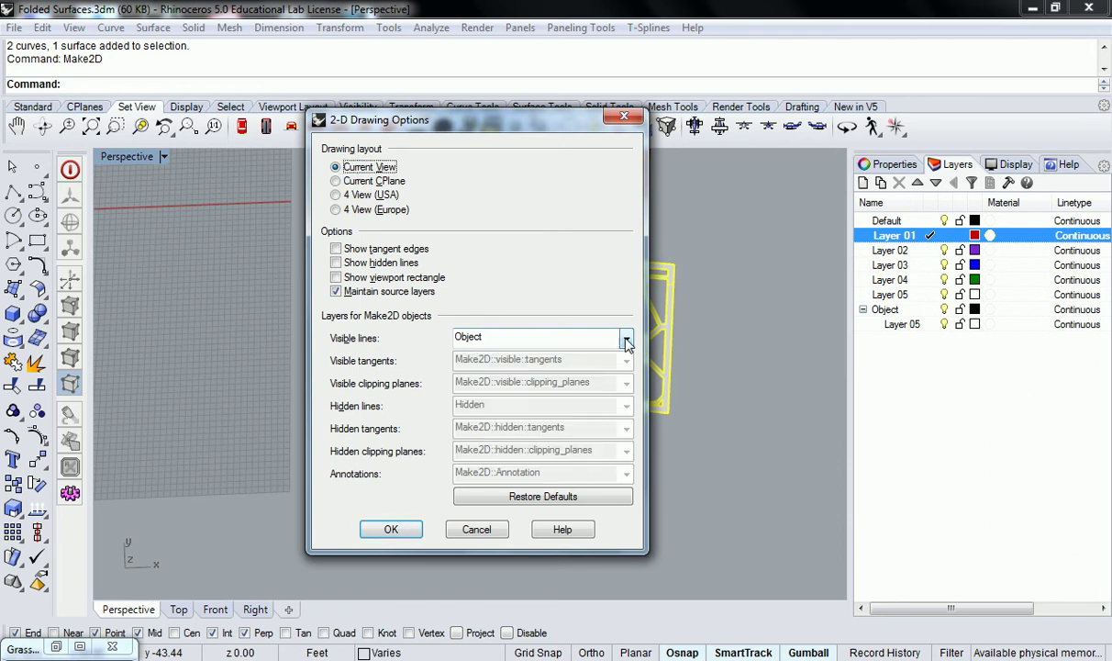
left_click(392, 529)
- Move the new 2D drawing off the folded surface to the clear grid area beside the white panel
right_click_drag(298, 289, 524, 304)
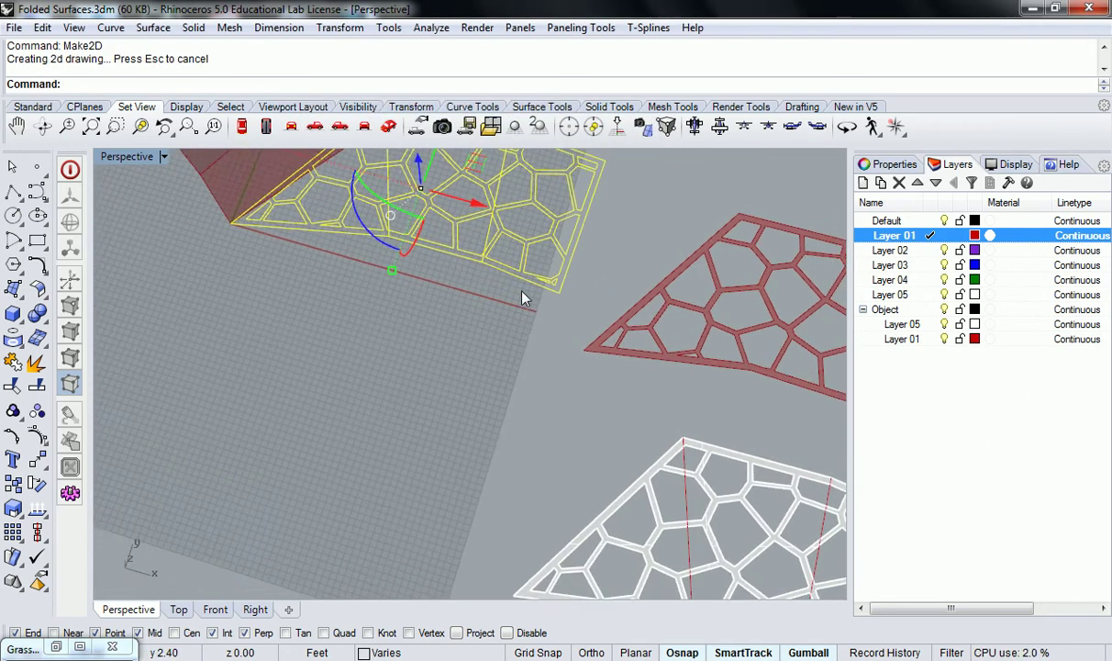
scroll(524, 305, "down", 5)
left_click_drag(496, 194, 457, 287)
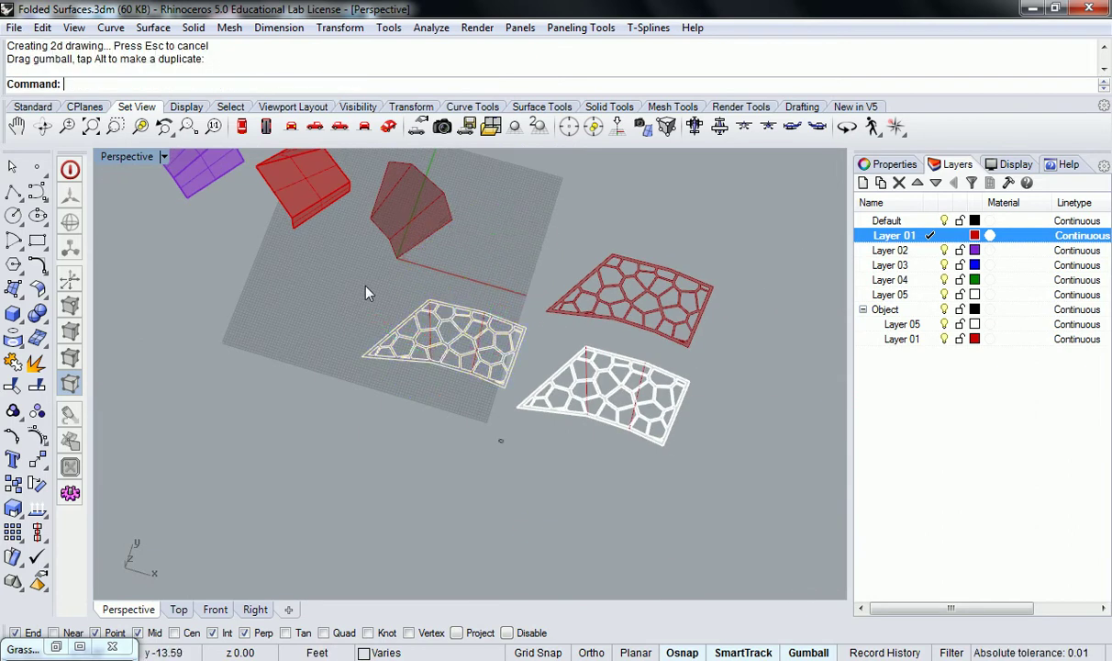
scroll(486, 321, "up", 8)
right_click_drag(535, 358, 298, 318)
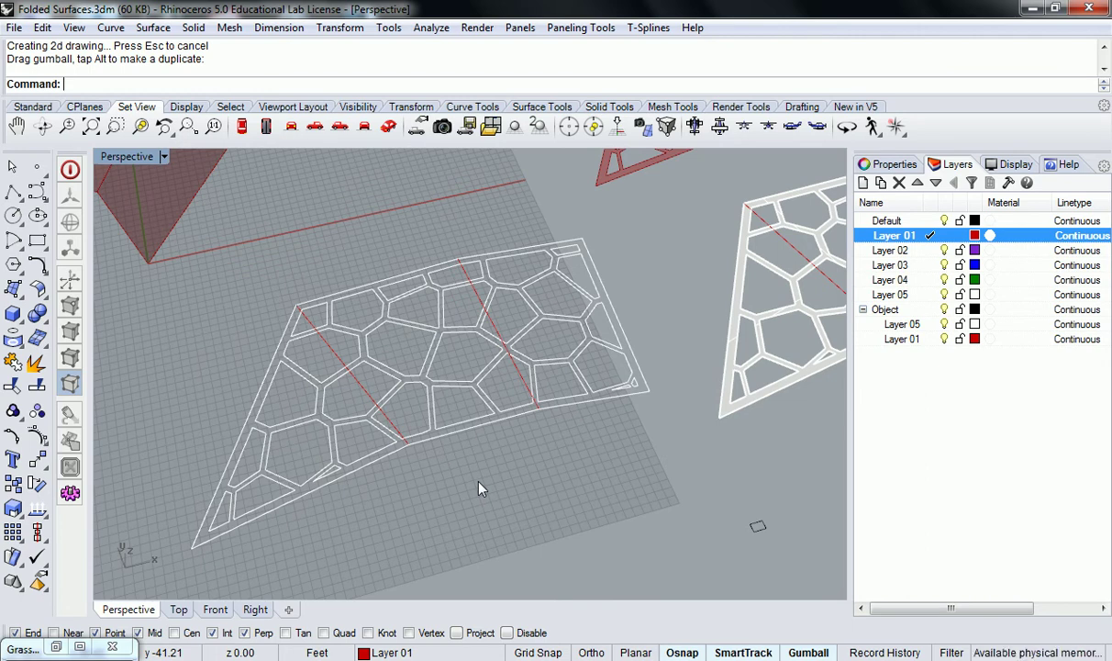
- Examine the small sheet outline and compare its size with the 2D drawing and the white panel
right_click_drag(531, 358, 523, 341)
right_click_drag(623, 374, 603, 349)
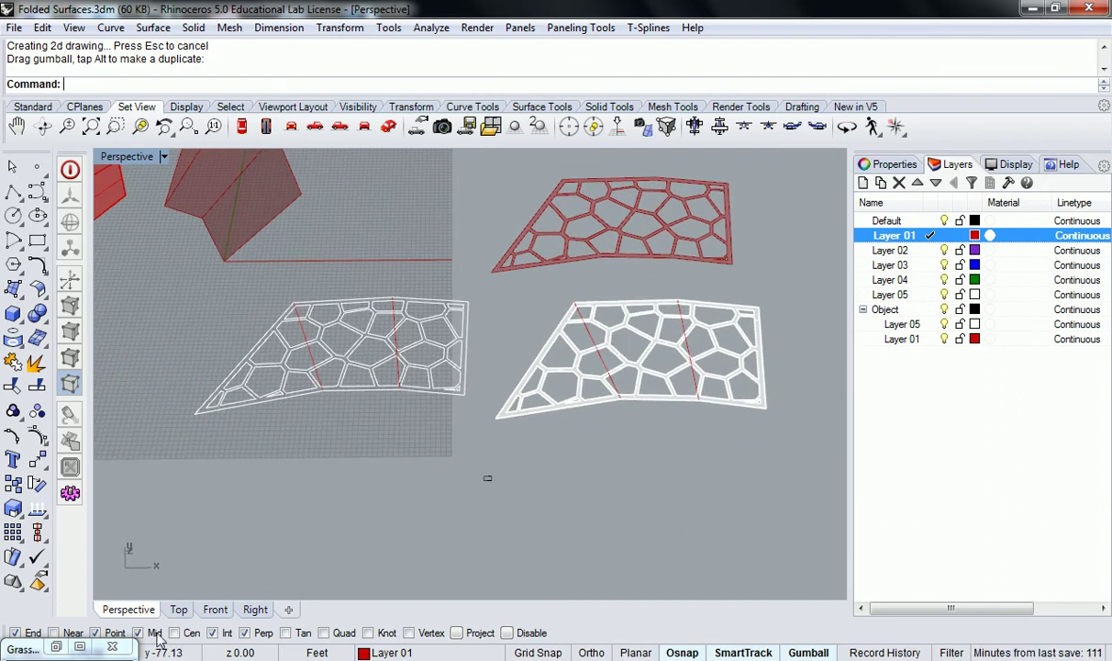
right_click_drag(567, 418, 474, 363)
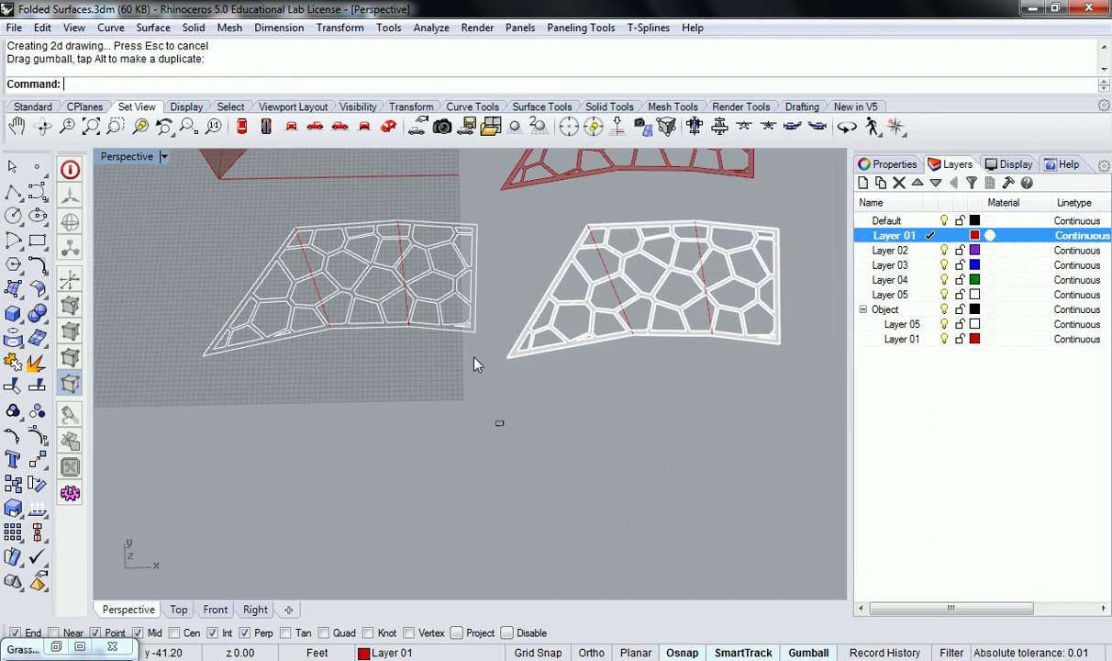
left_click_drag(567, 410, 459, 472)
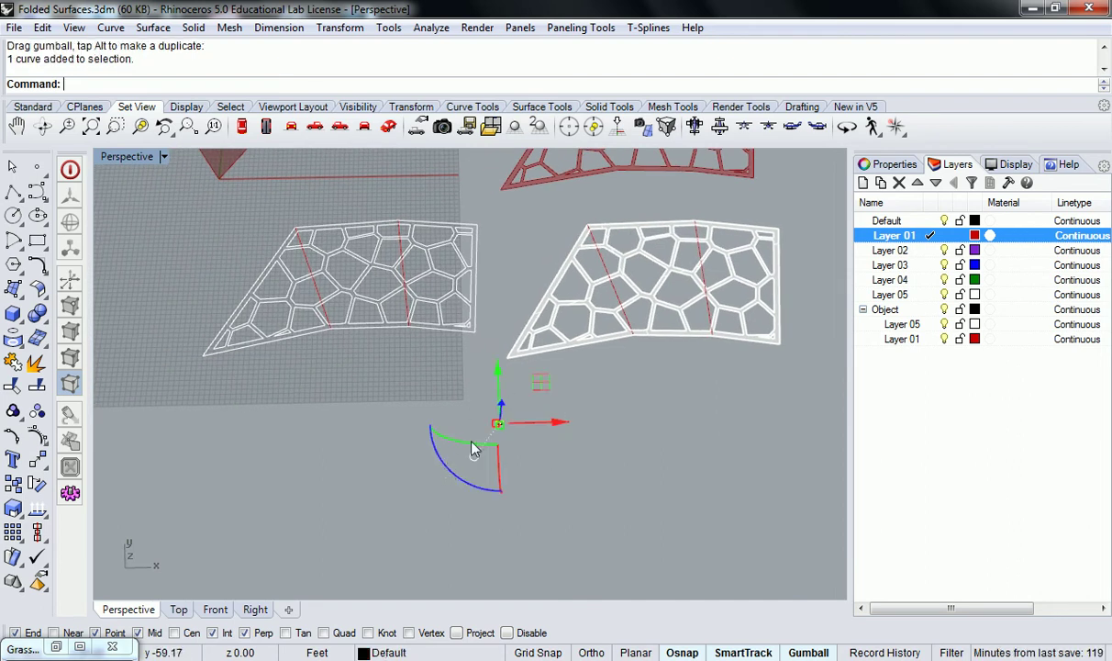
scroll(455, 454, "up", 2)
scroll(500, 433, "up", 2)
left_click(549, 392)
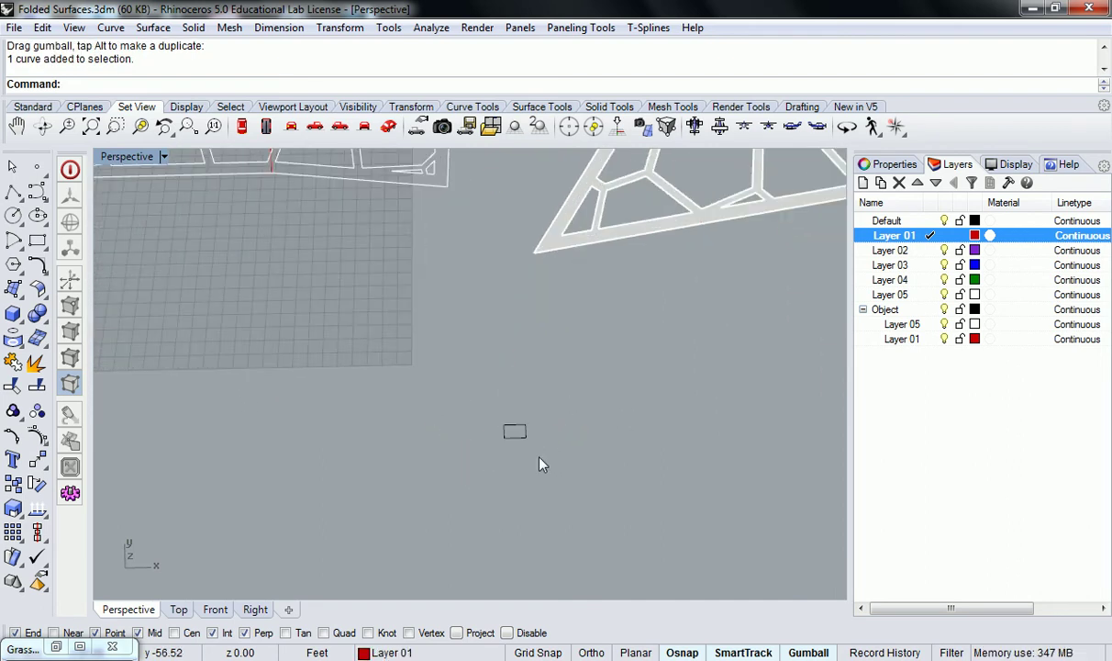
scroll(585, 437, "down", 6)
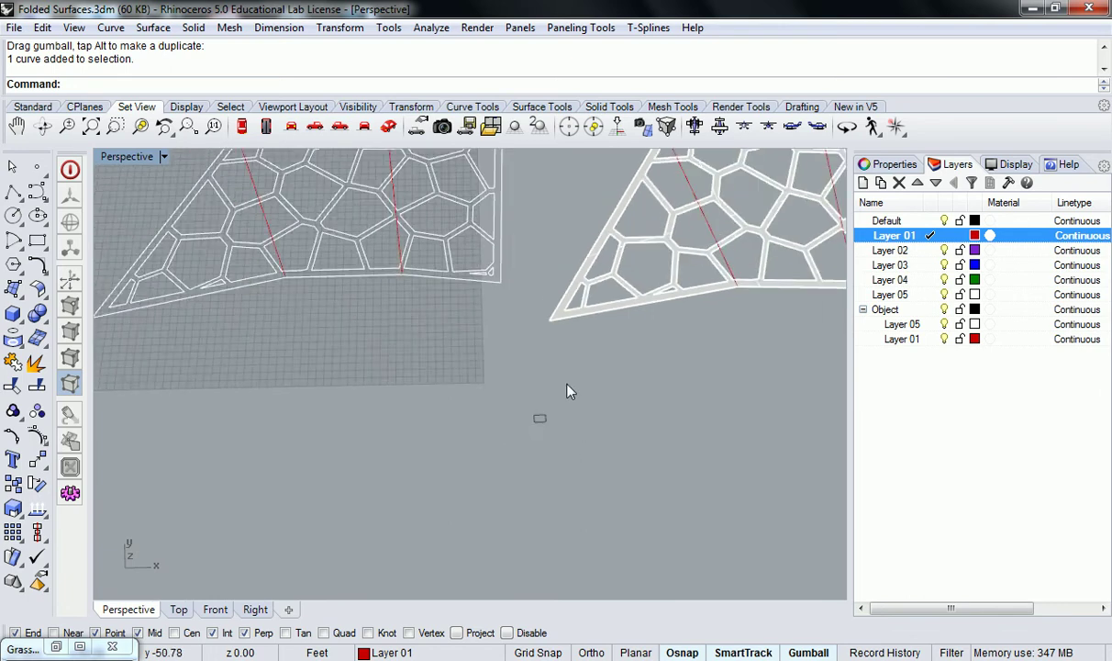
right_click_drag(528, 326, 546, 282, "shift")
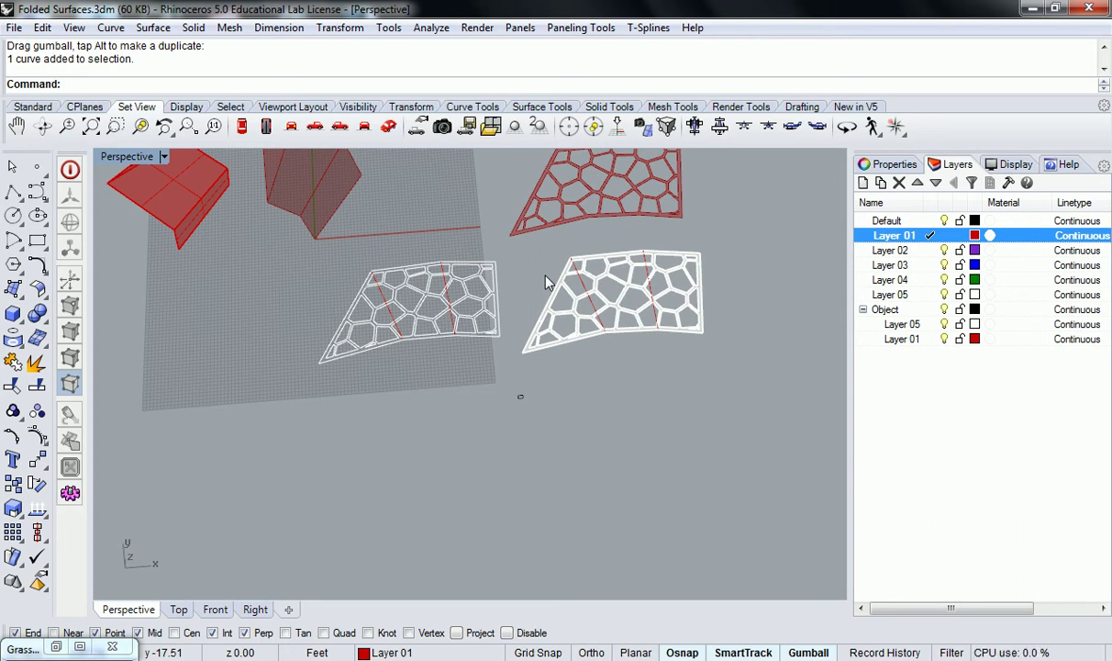
- Copy the entire 2D drawing, fold lines included, to a spot on the grid on the side away from the white panel
scroll(431, 289, "up", 4)
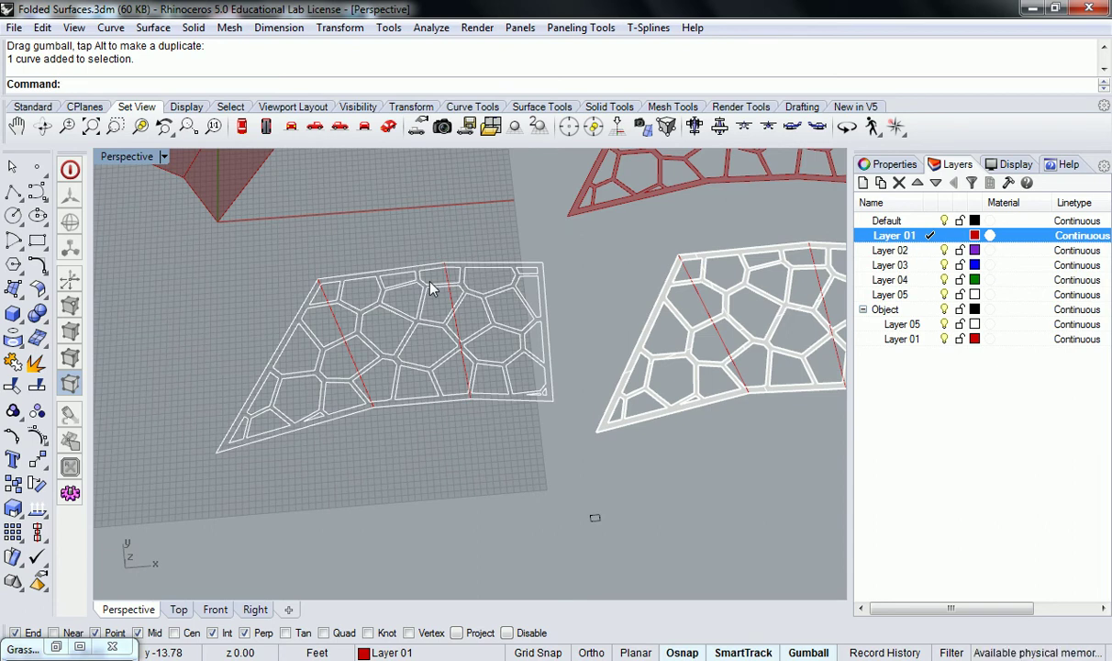
left_click_drag(561, 241, 155, 473)
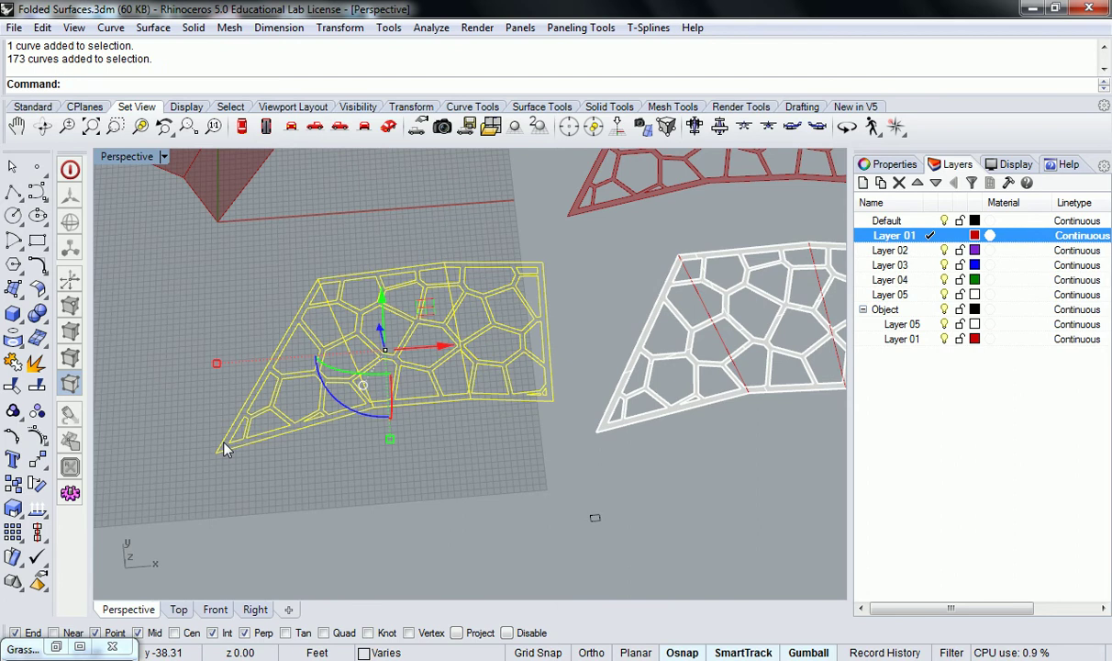
type("Copy")
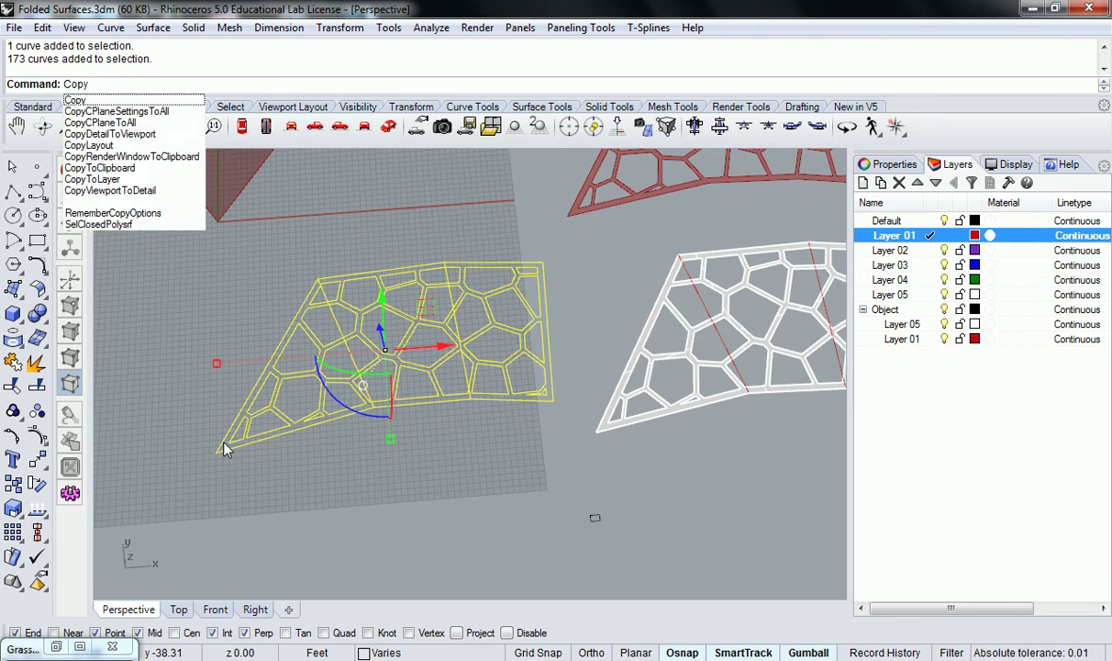
key("Return")
left_click(474, 425)
scroll(473, 424, "down", 3)
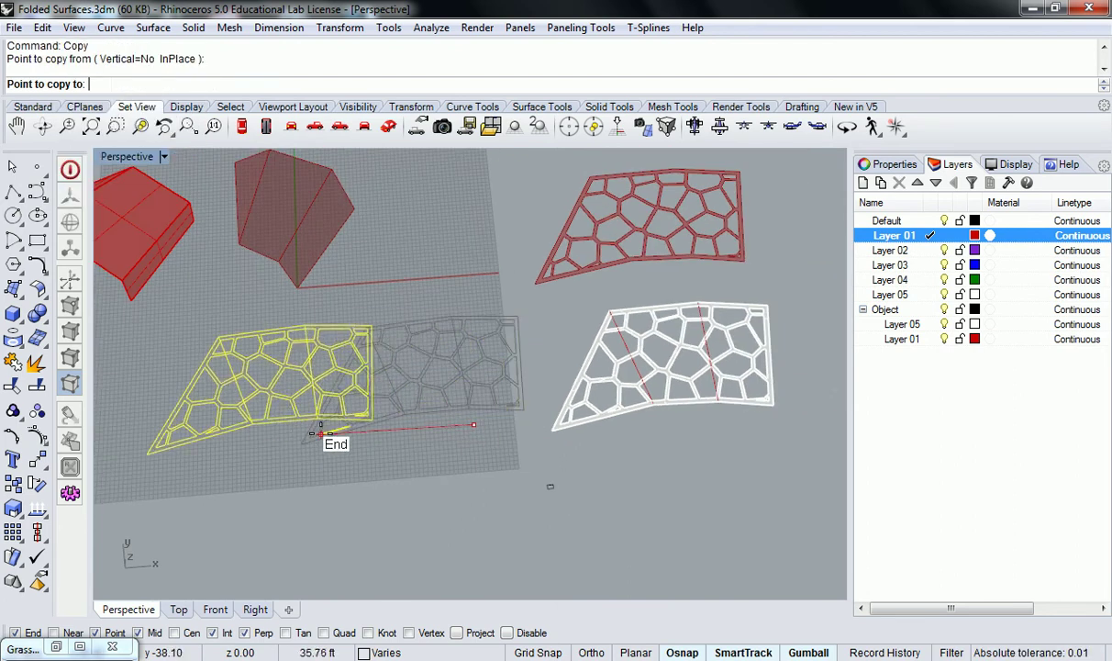
left_click(225, 457)
key("Return")
key("Escape")
- Scale the original 2D drawing by a factor of 1/48 about its lower-right corner
left_click_drag(521, 296, 413, 413)
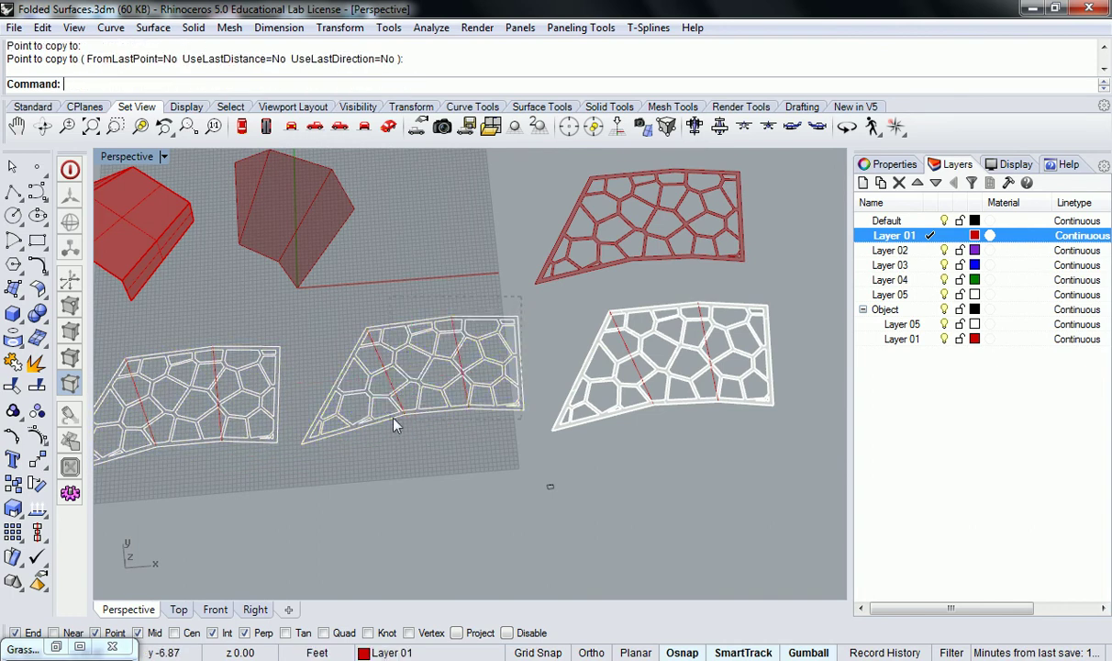
left_click_drag(308, 468, 303, 470)
type("Scale")
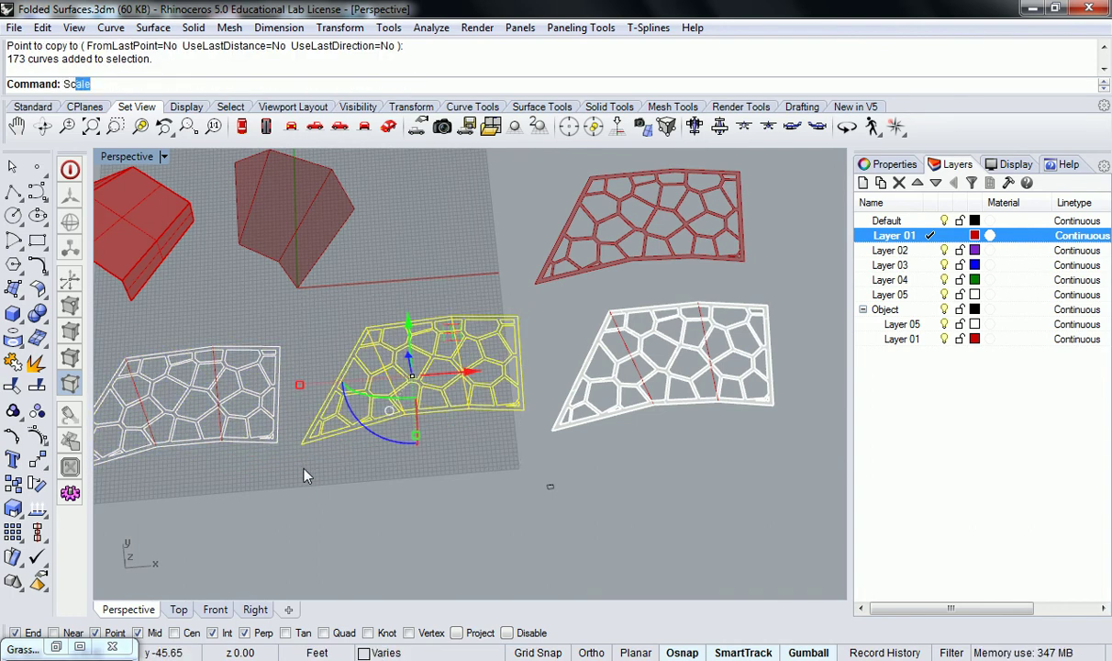
key("Return")
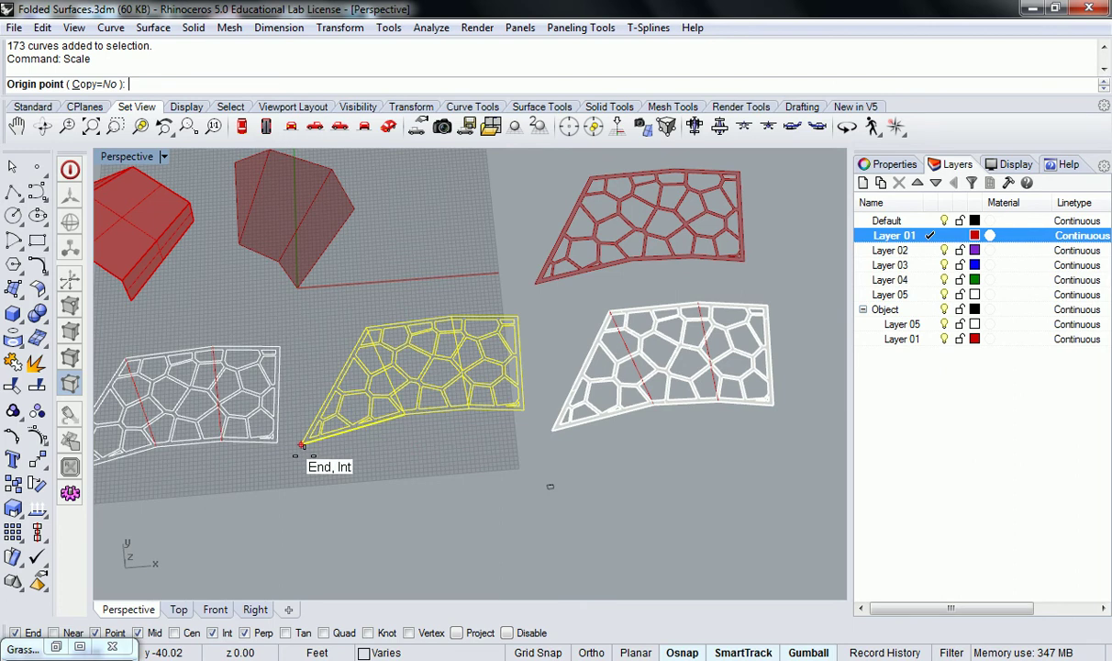
left_click(528, 410)
type("1/48")
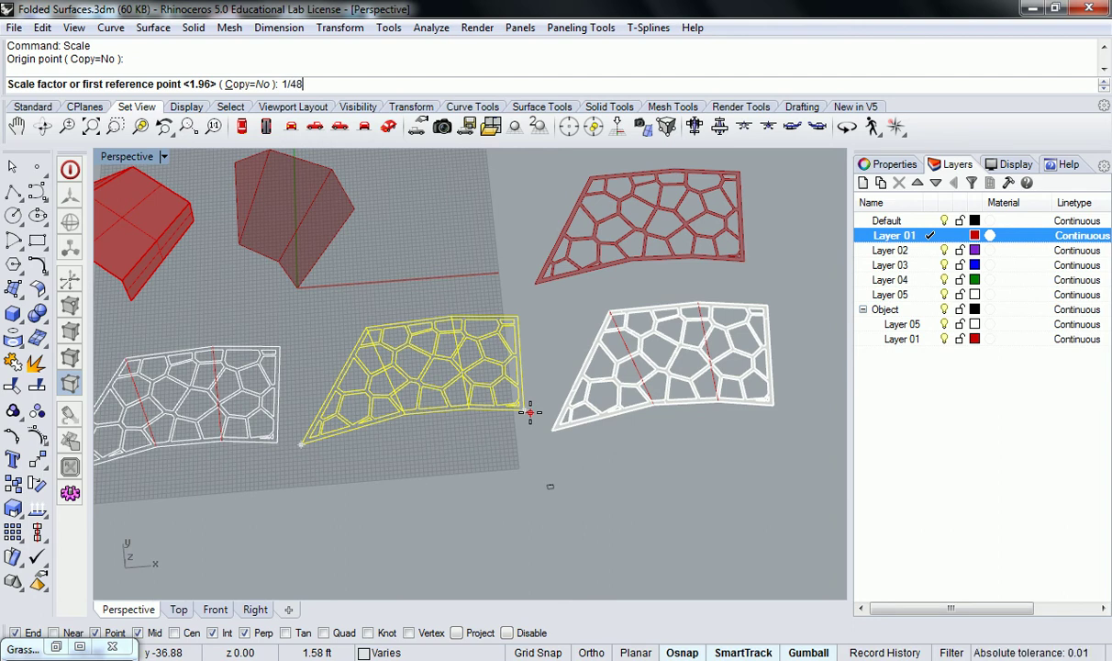
key("Return")
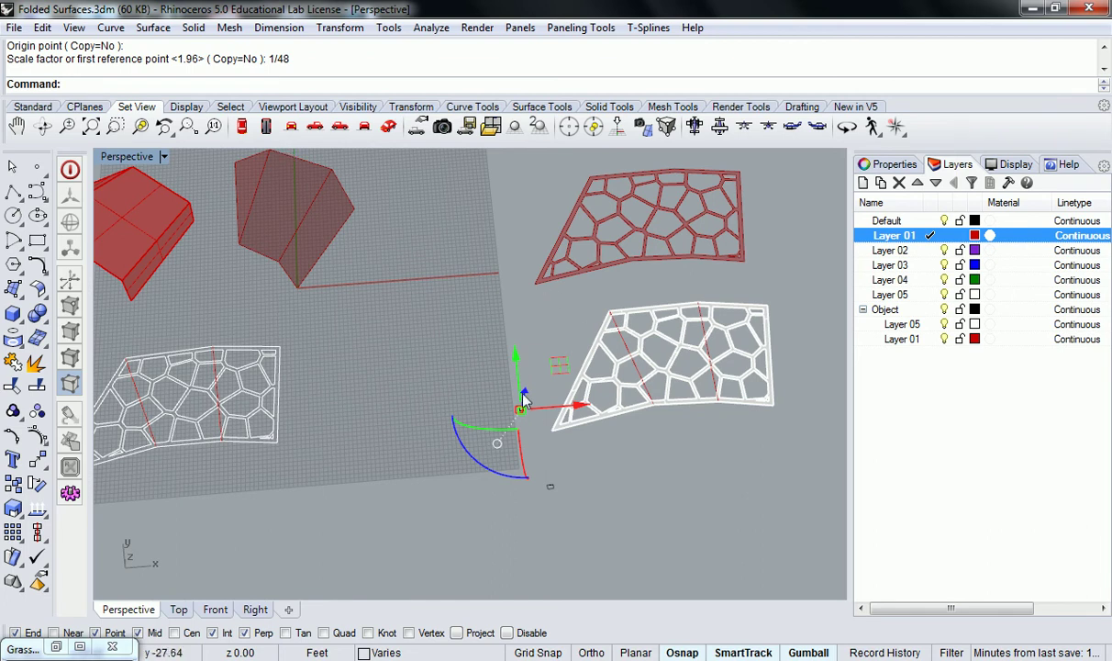
- Move the scaled-down drawing next to the right side of the sheet outline
scroll(537, 427, "up", 5)
right_click_drag(530, 424, 483, 380, "shift")
type("M")
key("Return")
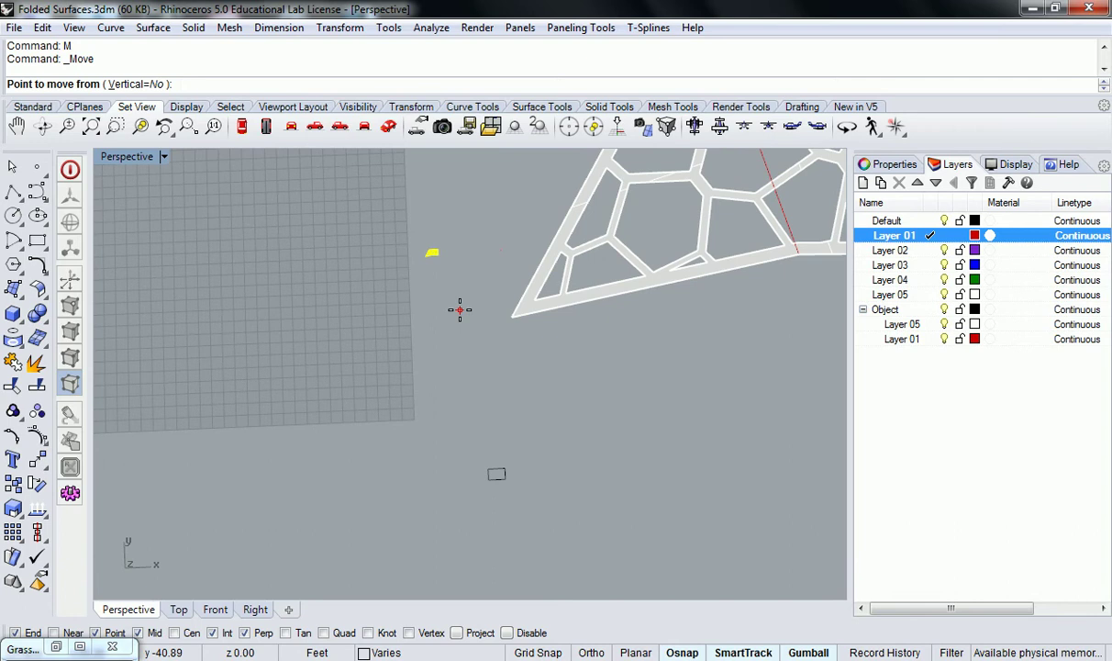
left_click(428, 255)
scroll(486, 470, "up", 2)
scroll(486, 466, "up", 4)
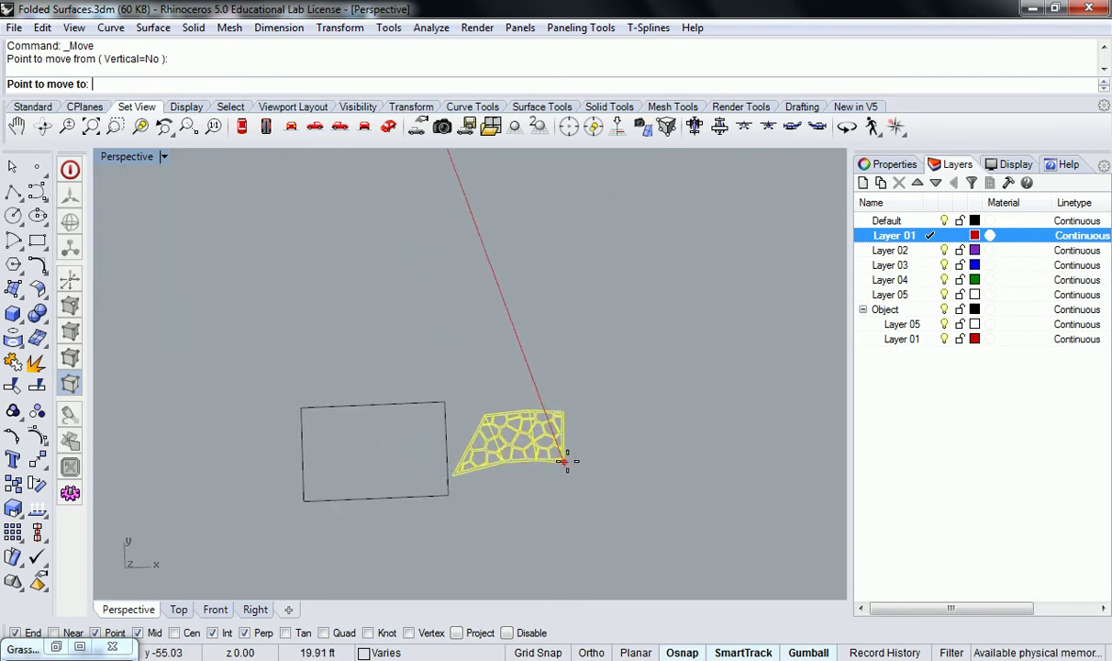
left_click(563, 462)
- Compare the scaled drawing with the sheet outline up close and with the full-size panels from afar
scroll(550, 475, "up", 2)
right_click_drag(533, 483, 614, 440, "shift")
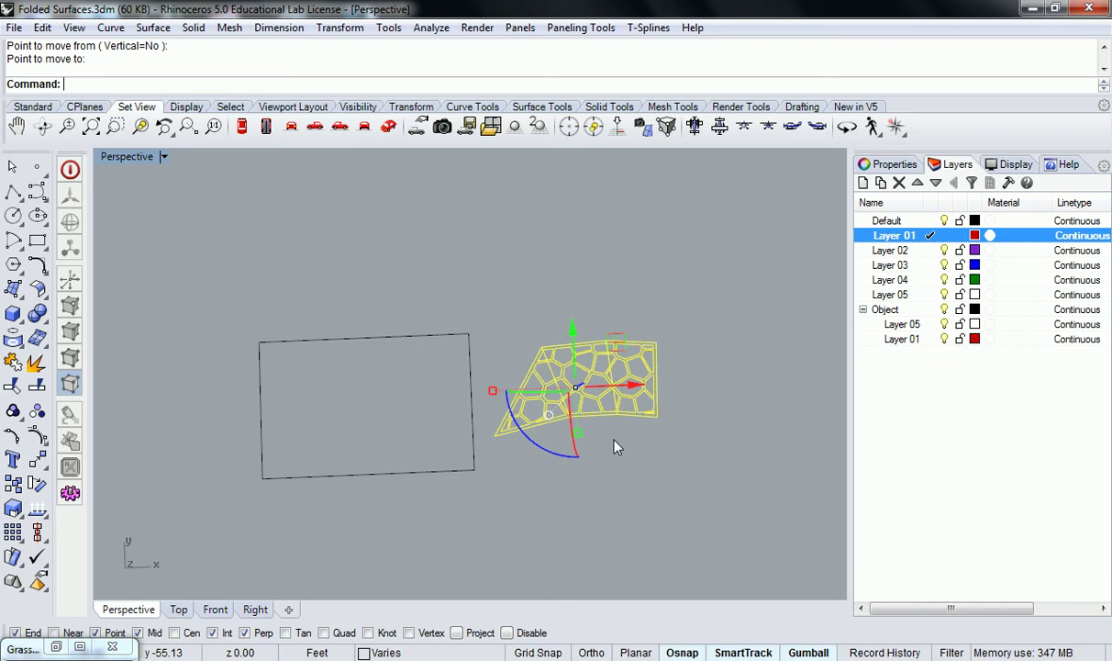
right_click_drag(617, 447, 602, 388)
key("Left")
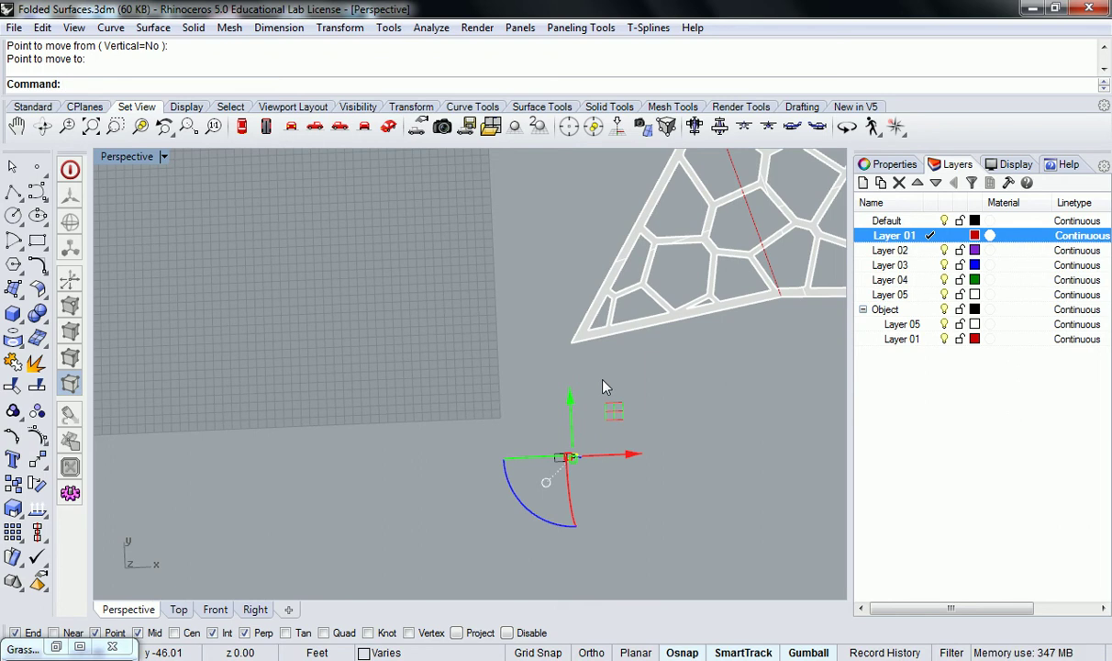
scroll(603, 437, "down", 4)
scroll(595, 426, "down", 3)
left_click(560, 396)
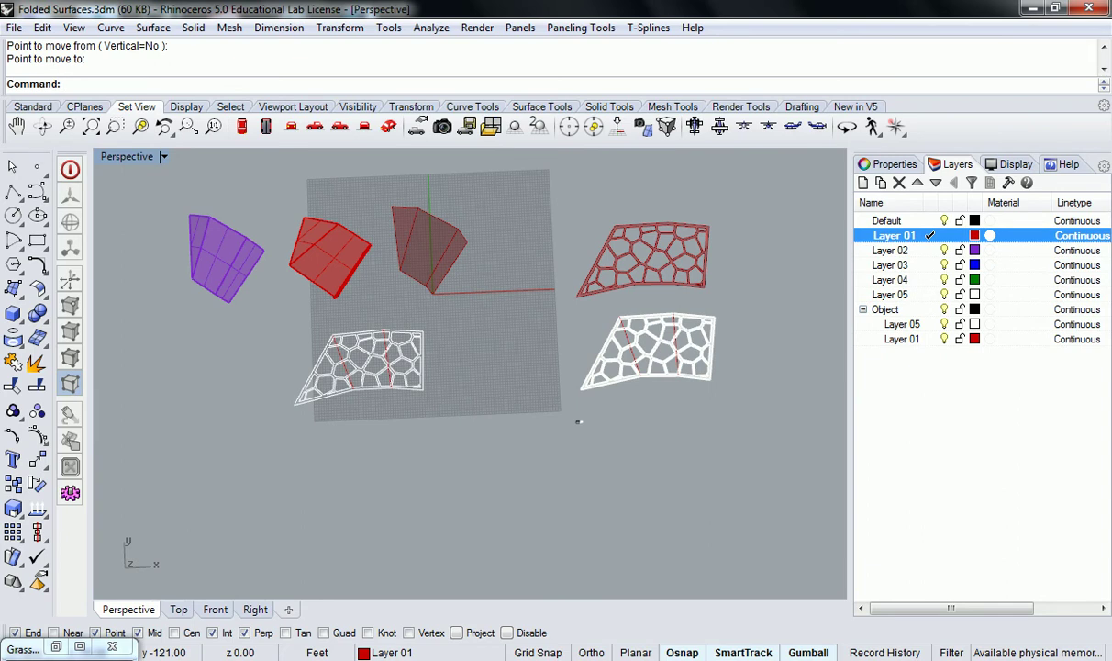
scroll(548, 400, "up", 6)
mouse_move(520, 415)
right_mouse_down()
mouse_move(454, 492)
mouse_move(568, 390)
mouse_move(518, 444)
mouse_move(535, 410)
right_mouse_up()
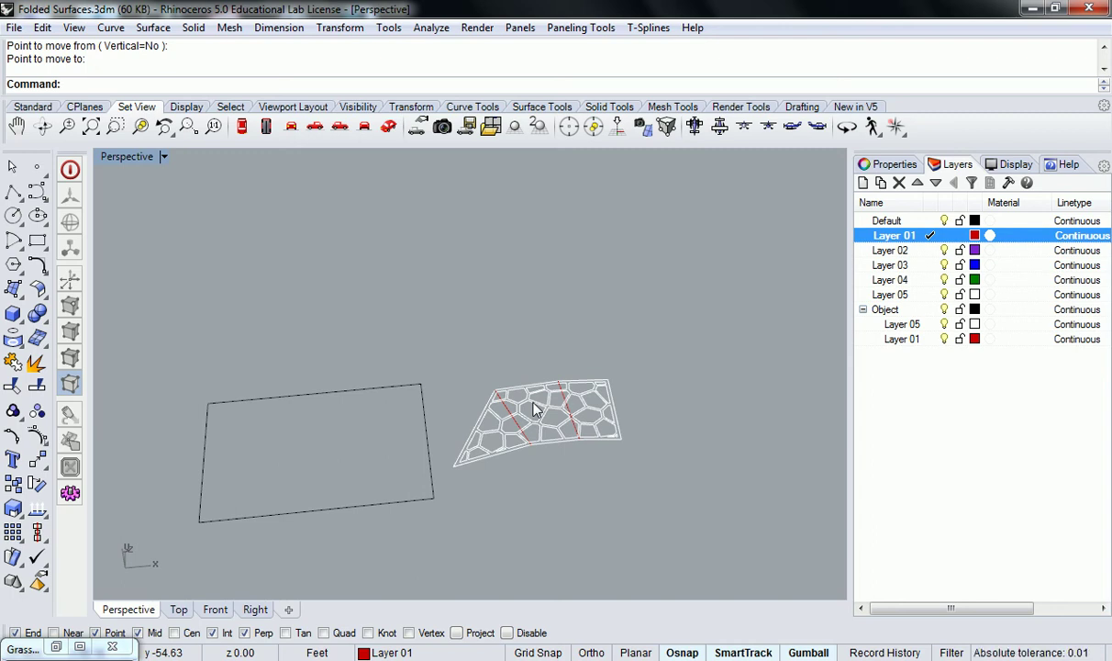
right_click_drag(535, 407, 658, 231)
right_click_drag(742, 193, 746, 257)
- Move the scaled drawing by its upper-right corner so that it sits inside the sheet outline
left_click_drag(520, 398, 503, 404)
type("M")
key("Return")
left_click(672, 303)
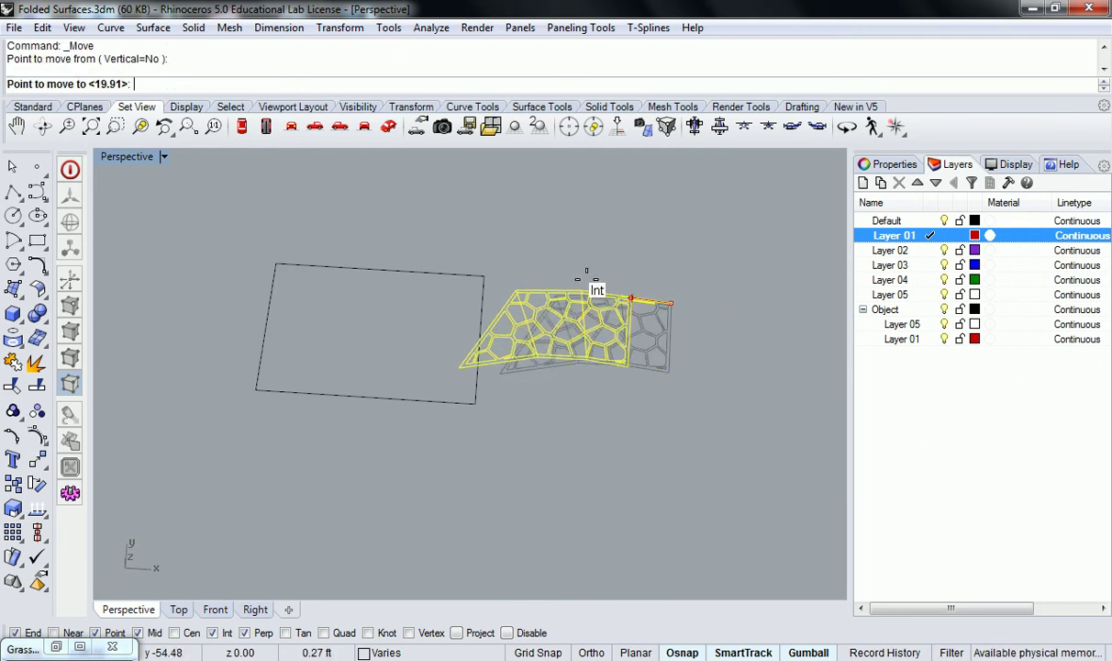
scroll(459, 299, "up", 3)
left_click(453, 299)
key("Escape")
- Maximize the Top view and examine how the scaled drawing and its fold lines fit within the sheet outline
right_click_drag(362, 294, 647, 308)
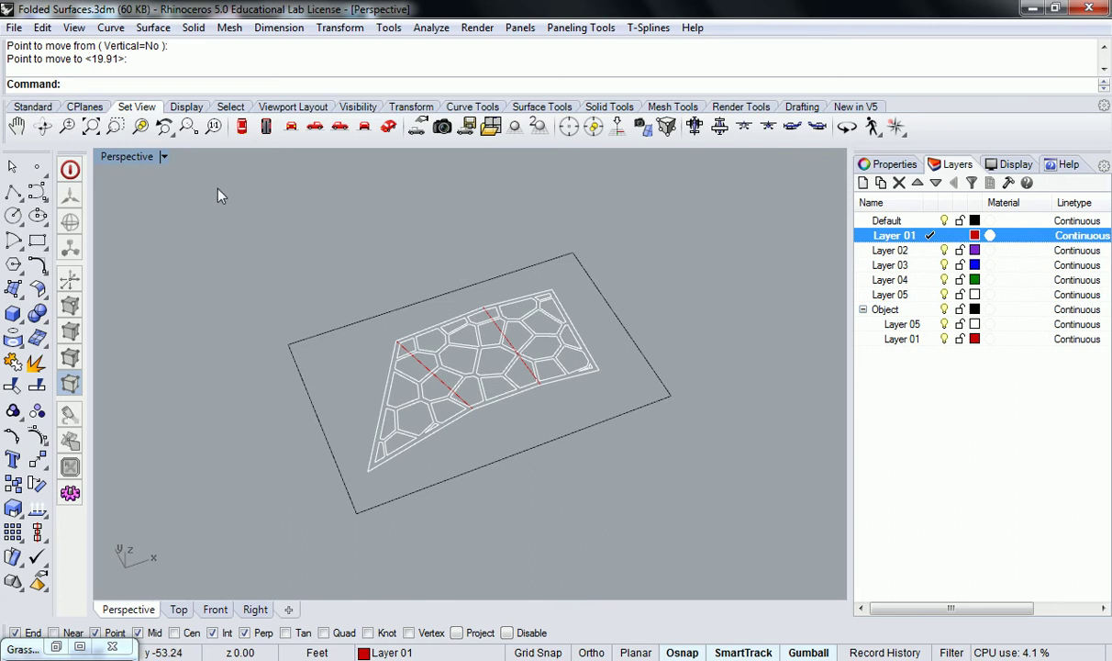
double_click(138, 157)
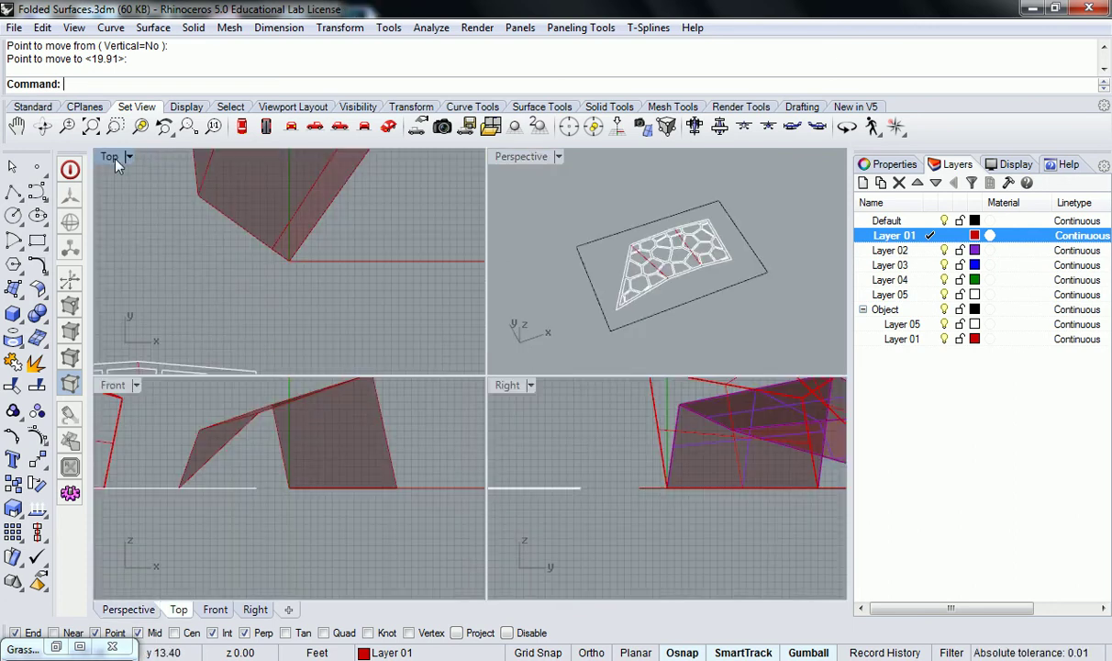
double_click(108, 154)
scroll(275, 293, "down", 3)
scroll(295, 311, "down", 2)
scroll(361, 338, "up", 5)
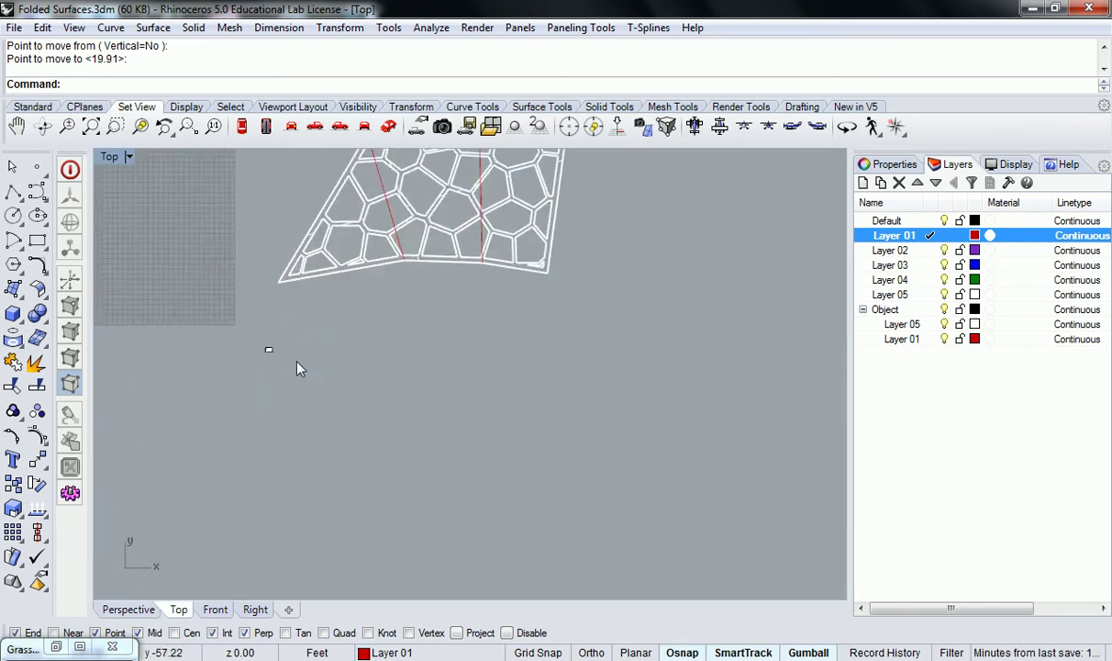
scroll(273, 360, "down", 5)
scroll(284, 356, "up", 6)
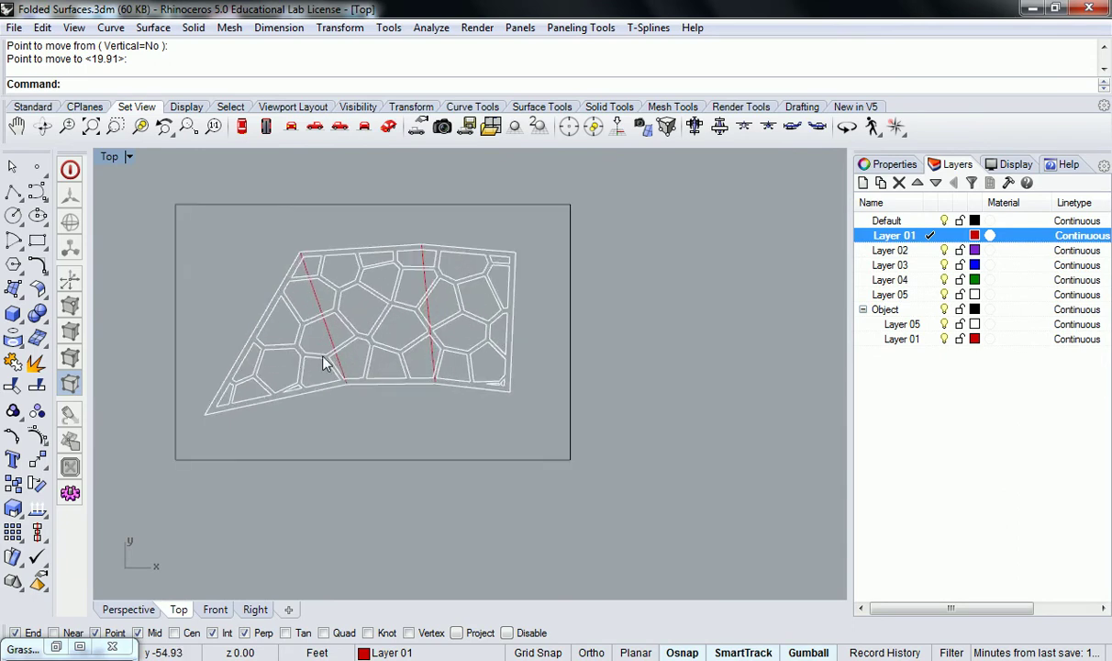
right_click_drag(342, 350, 408, 367)
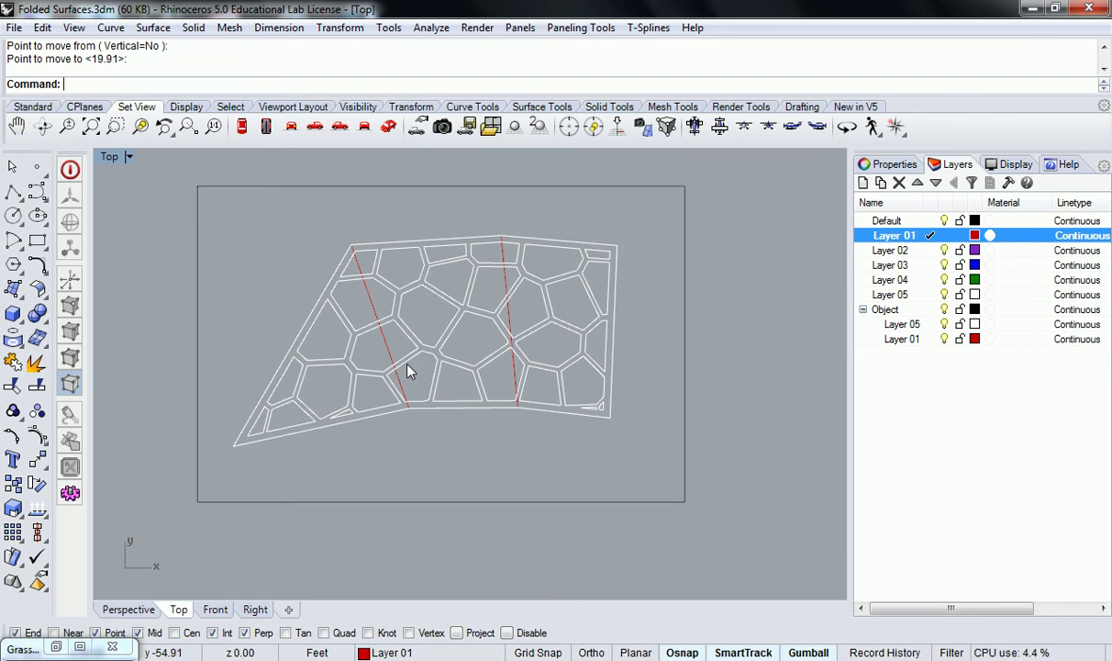
right_click_drag(426, 340, 436, 349)
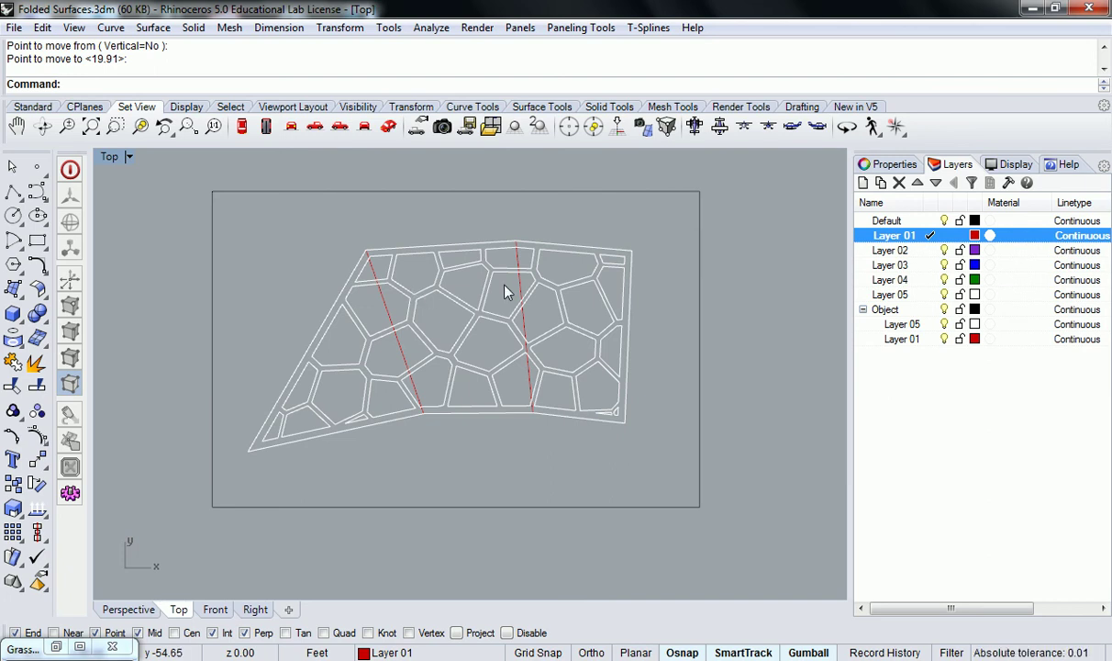
- Open the print setup and choose the 11x17_2232 printer with 11×17 paper
left_click(14, 28)
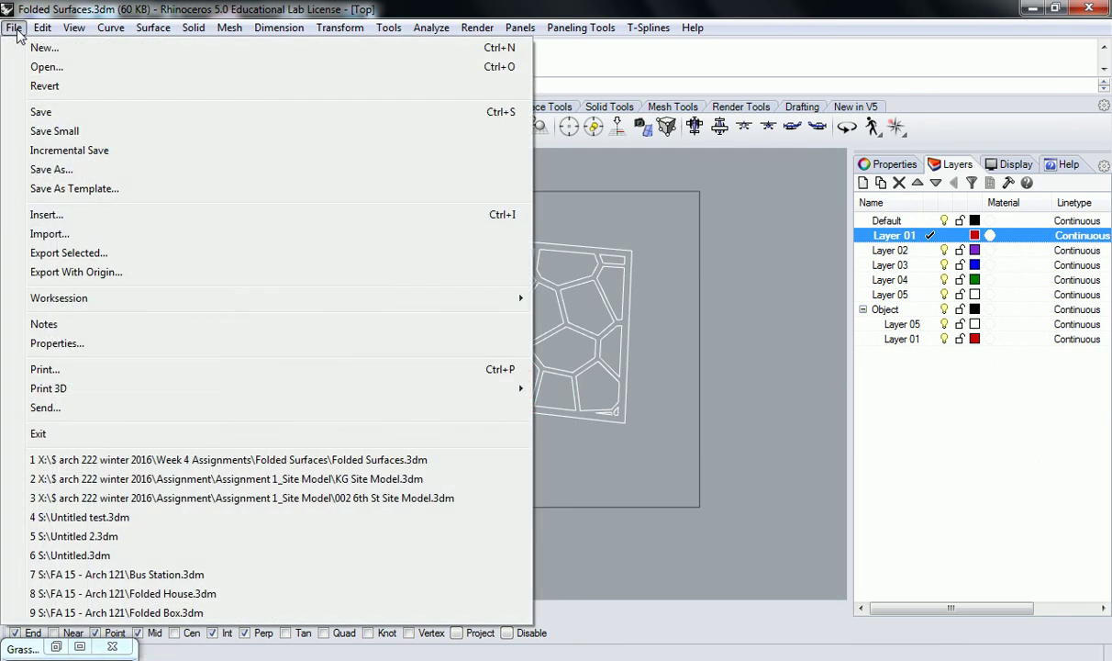
left_click(74, 369)
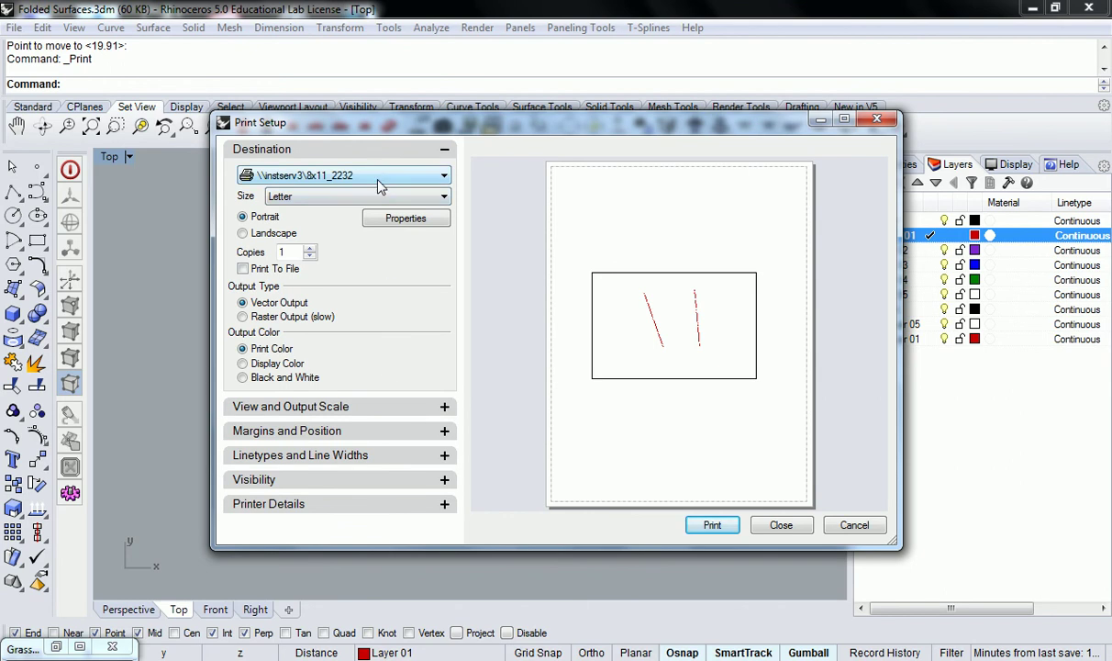
left_click(370, 196)
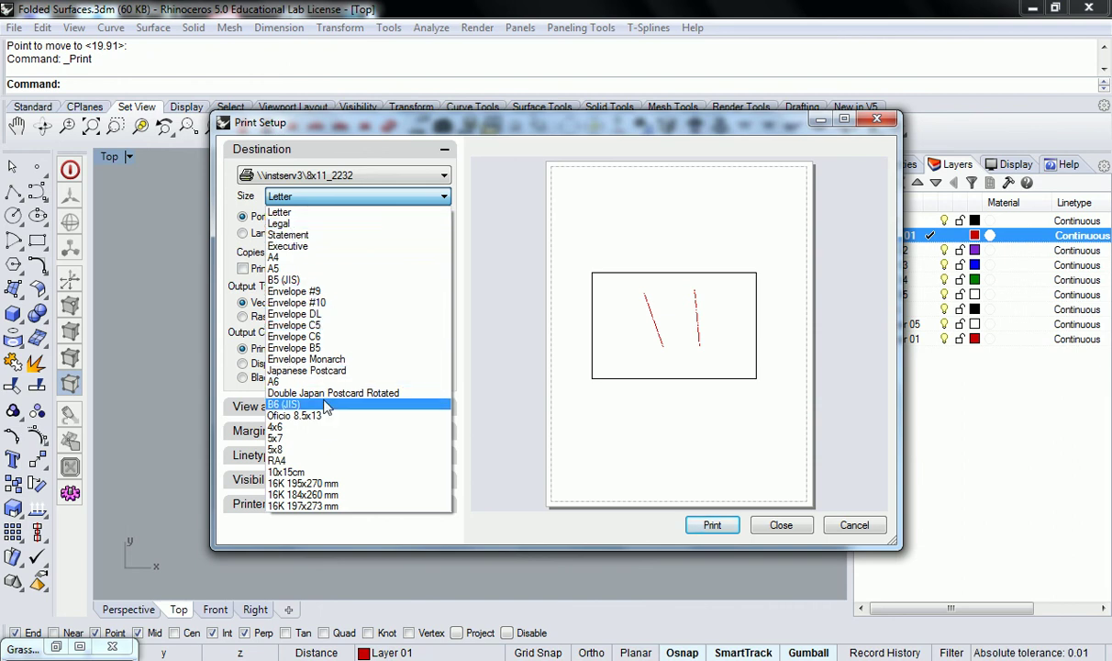
left_click(335, 190)
left_click(339, 176)
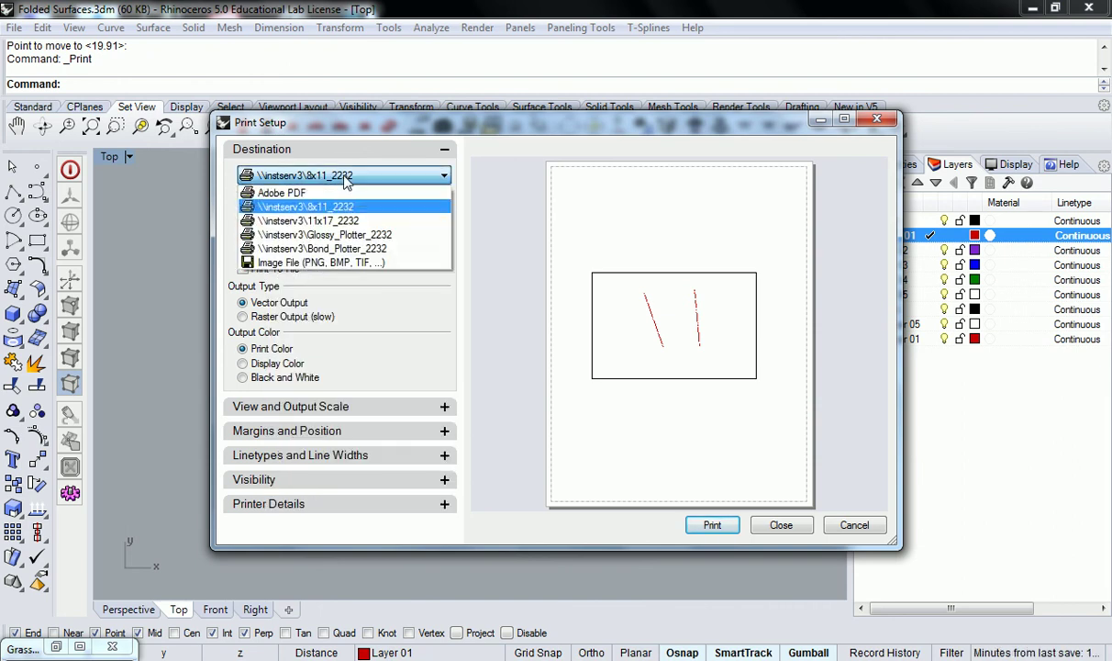
left_click(347, 223)
left_click(339, 197)
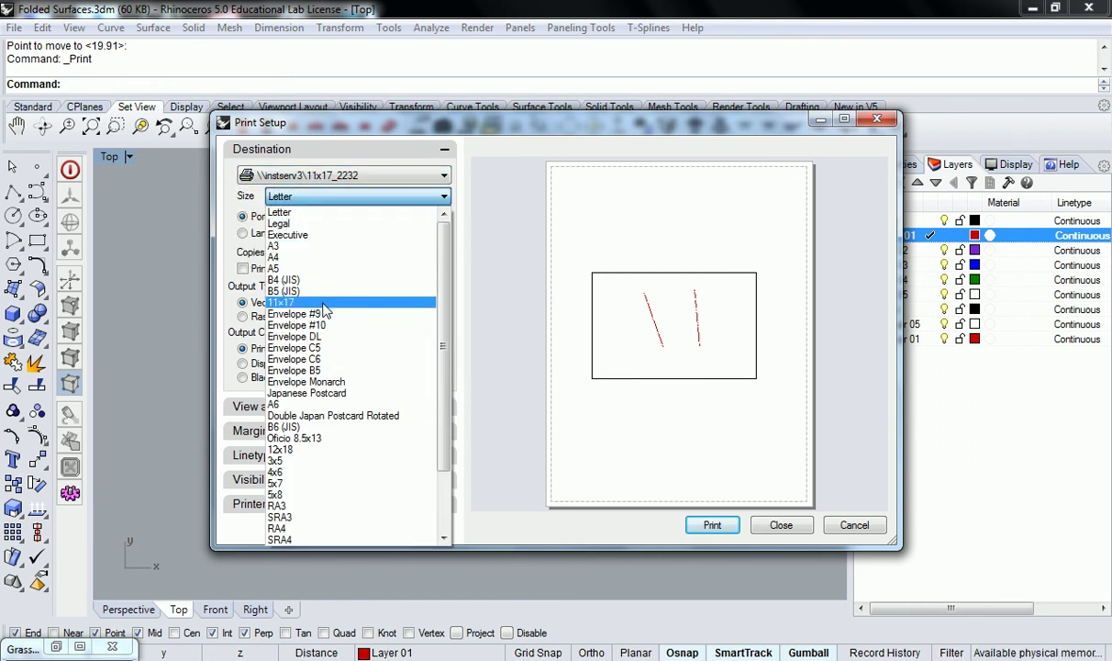
left_click(323, 306)
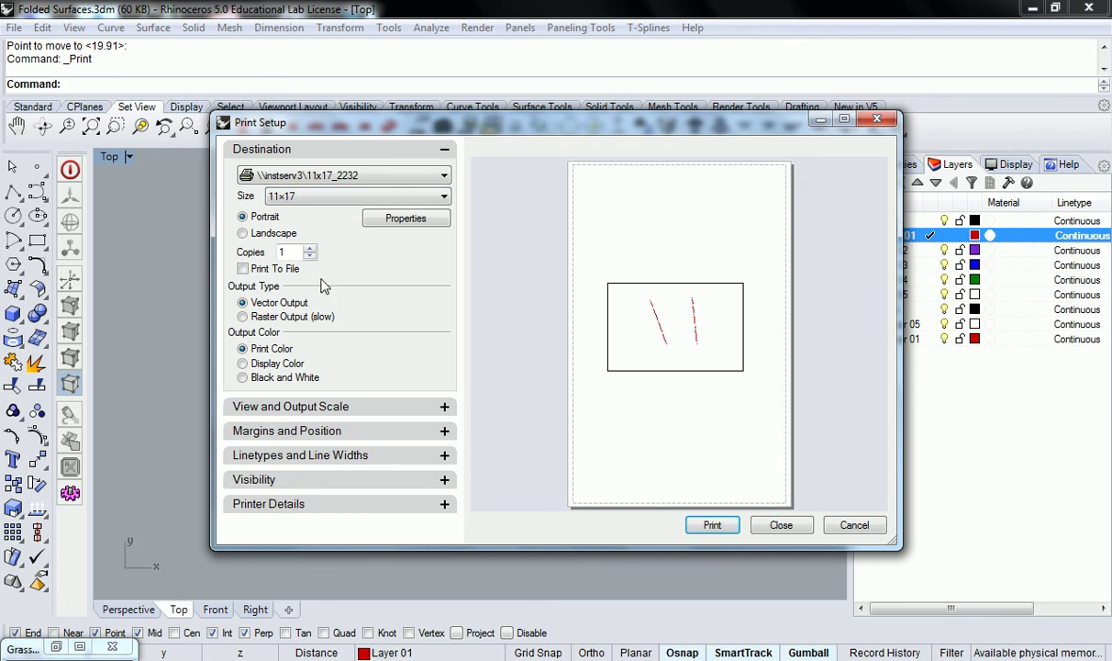
- Try to define a print window from the corners of the sheet outline in portrait orientation
left_click(337, 415)
scroll(345, 390, "down", 3)
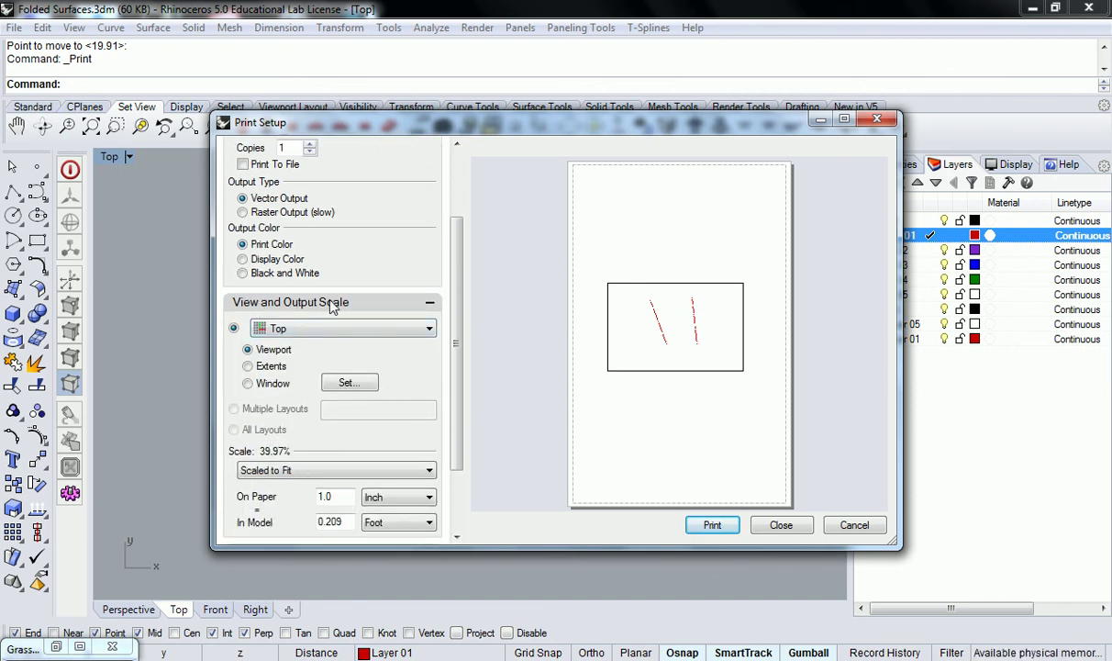
left_click(247, 382)
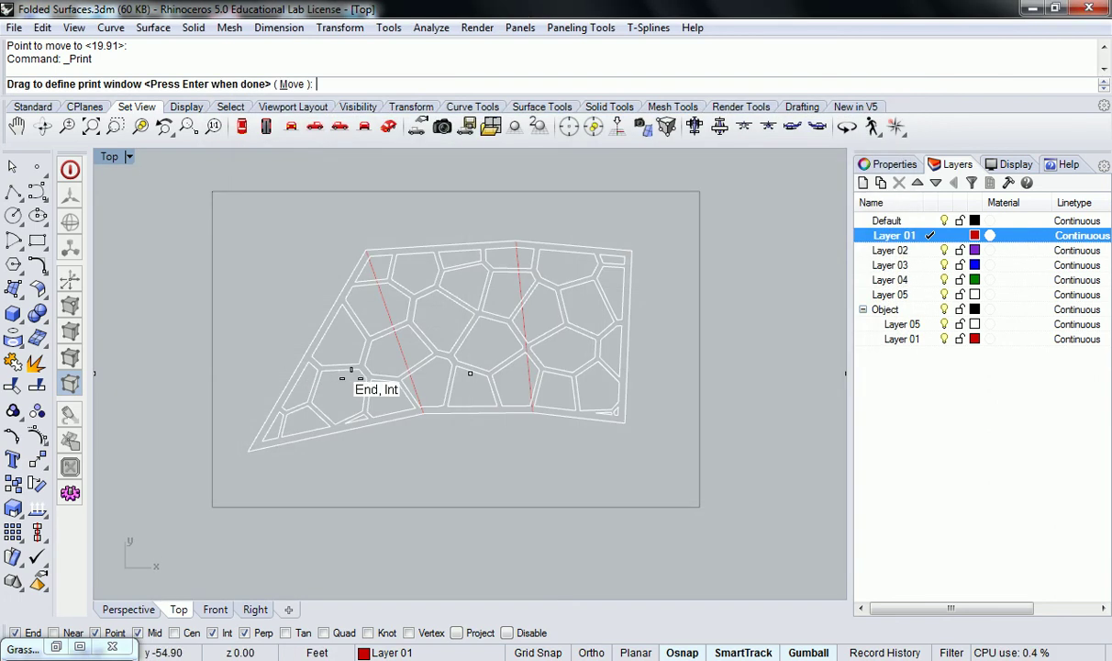
left_click_drag(212, 191, 400, 237)
key("Return")
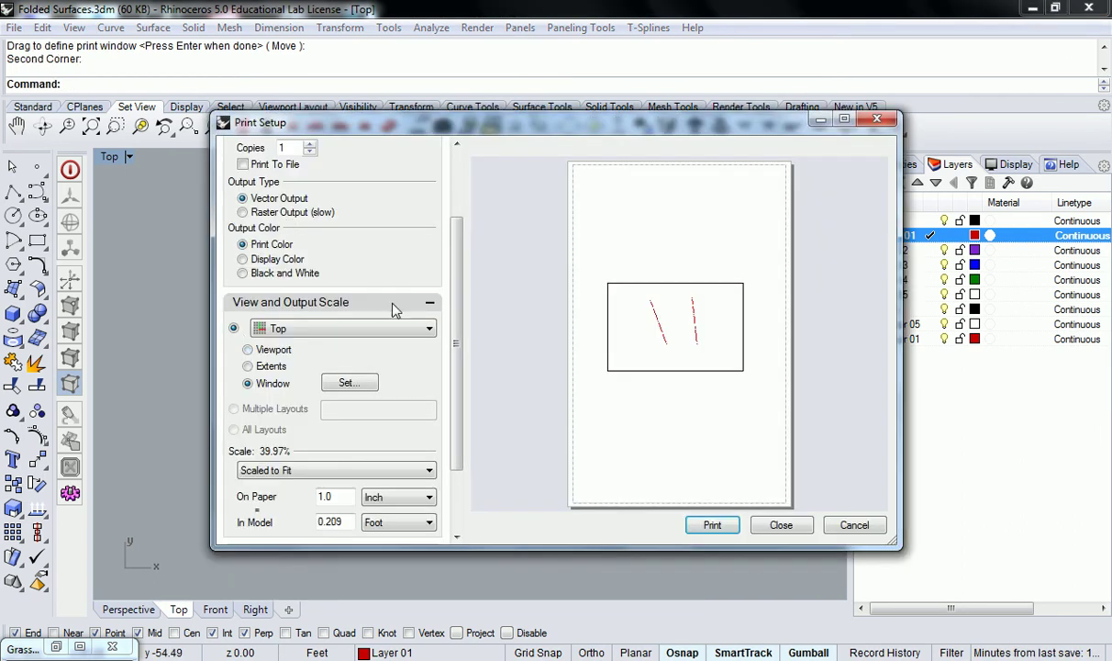
left_click(349, 384)
left_click_drag(212, 509, 479, 239)
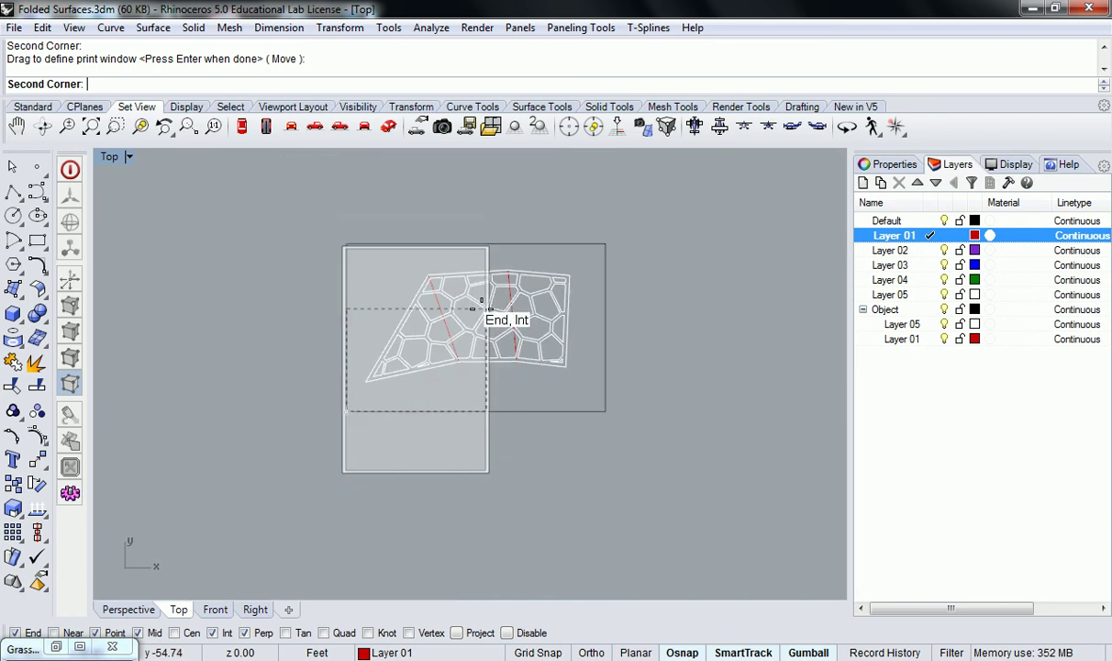
key("Return")
scroll(330, 408, "down", 1)
scroll(273, 258, "up", 4)
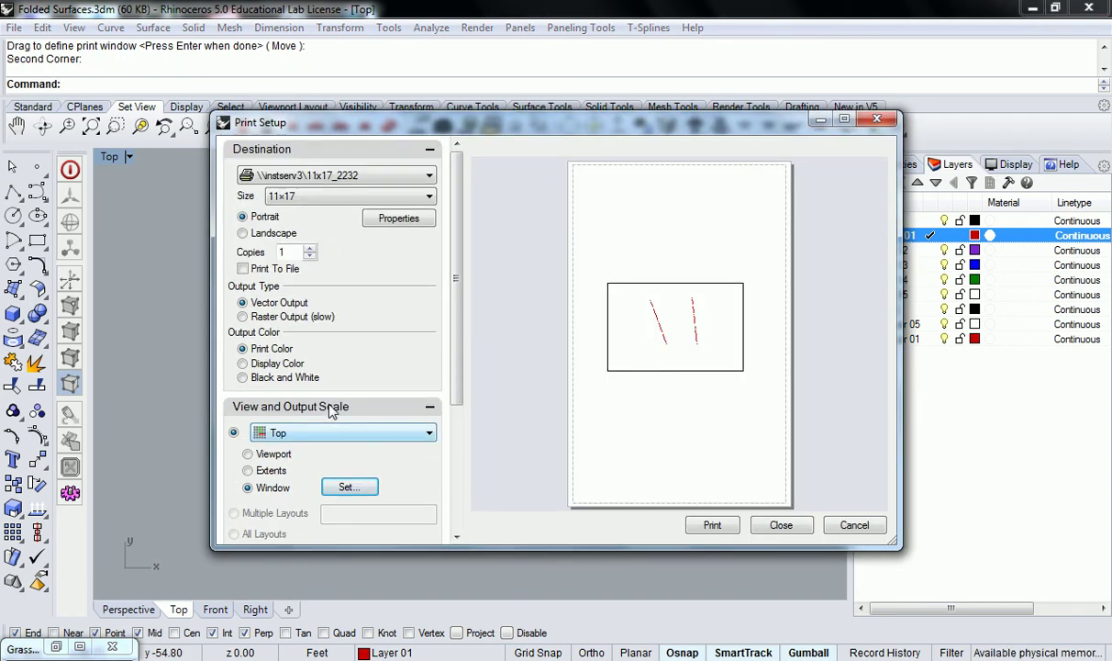
- Set the page orientation to landscape and define the print window from corner to corner of the sheet outline
left_click(242, 234)
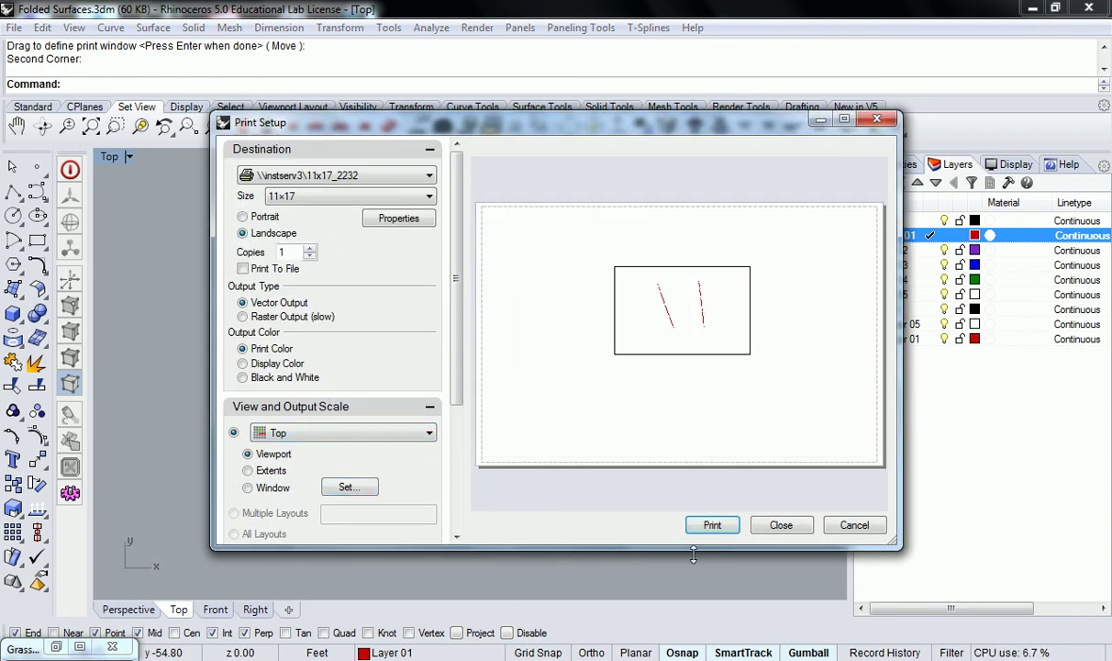
left_click(349, 486)
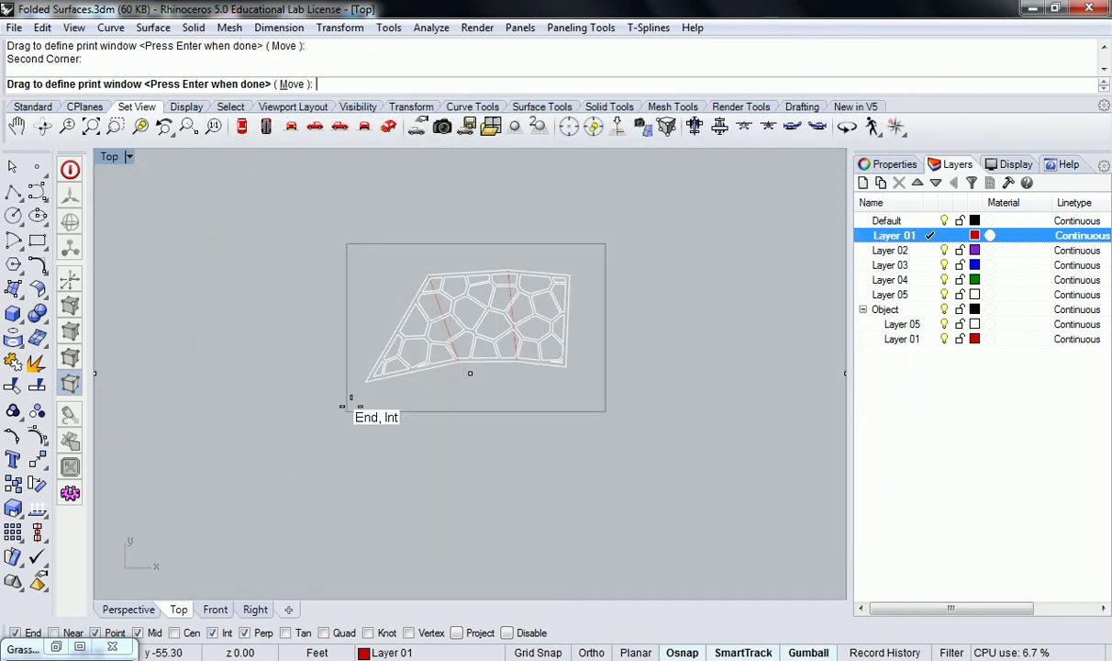
left_click_drag(344, 411, 609, 237)
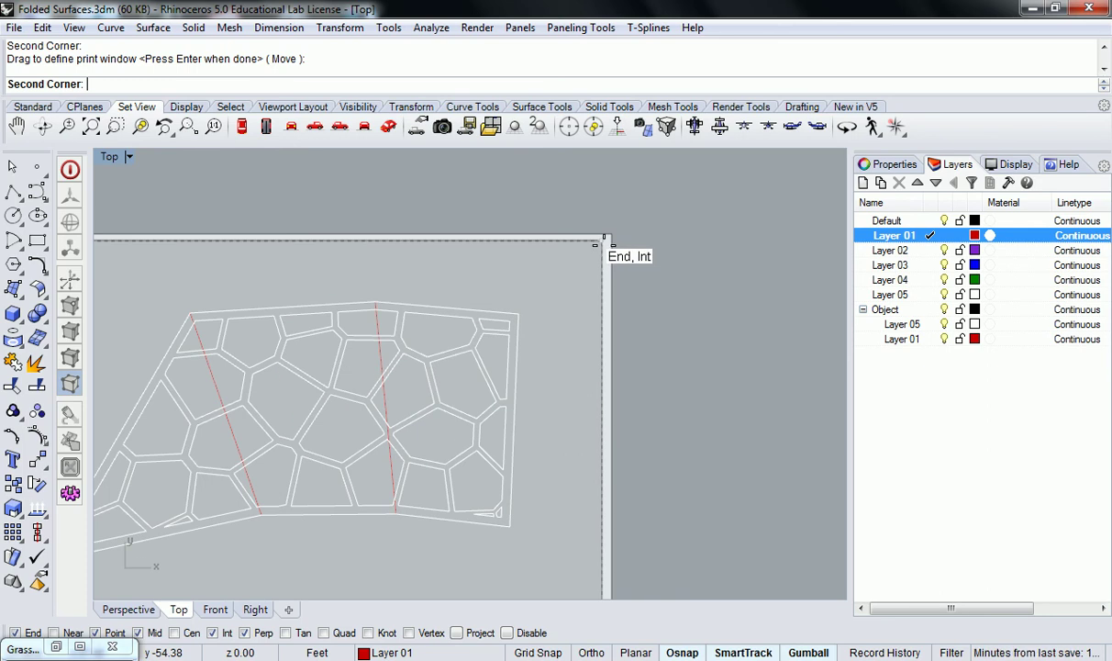
left_click(603, 241)
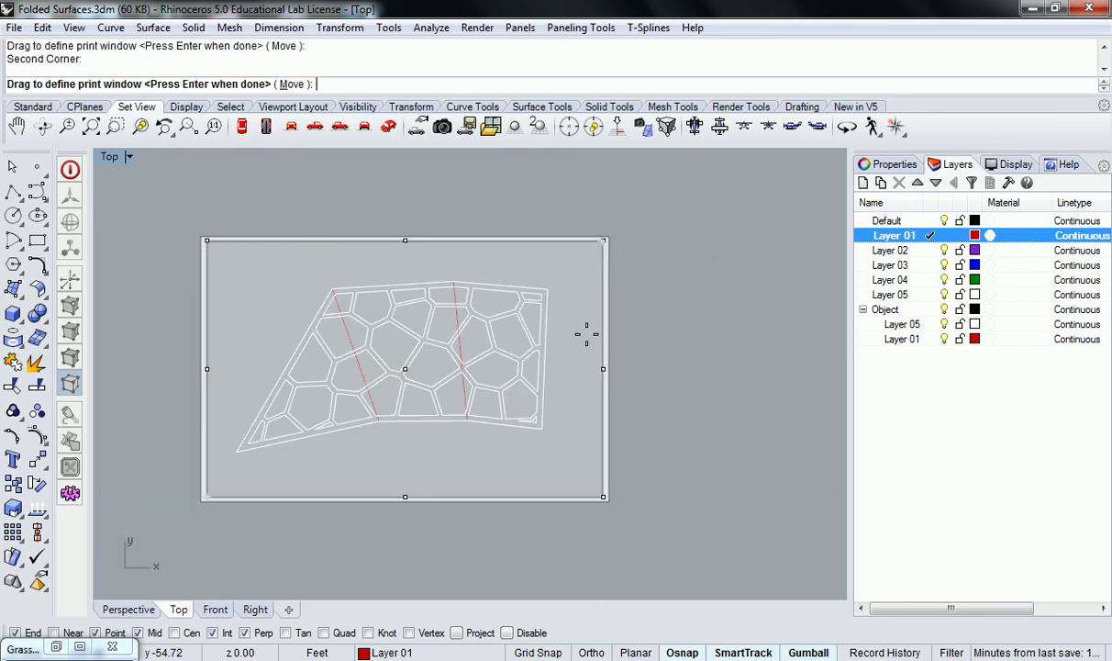
key("Return")
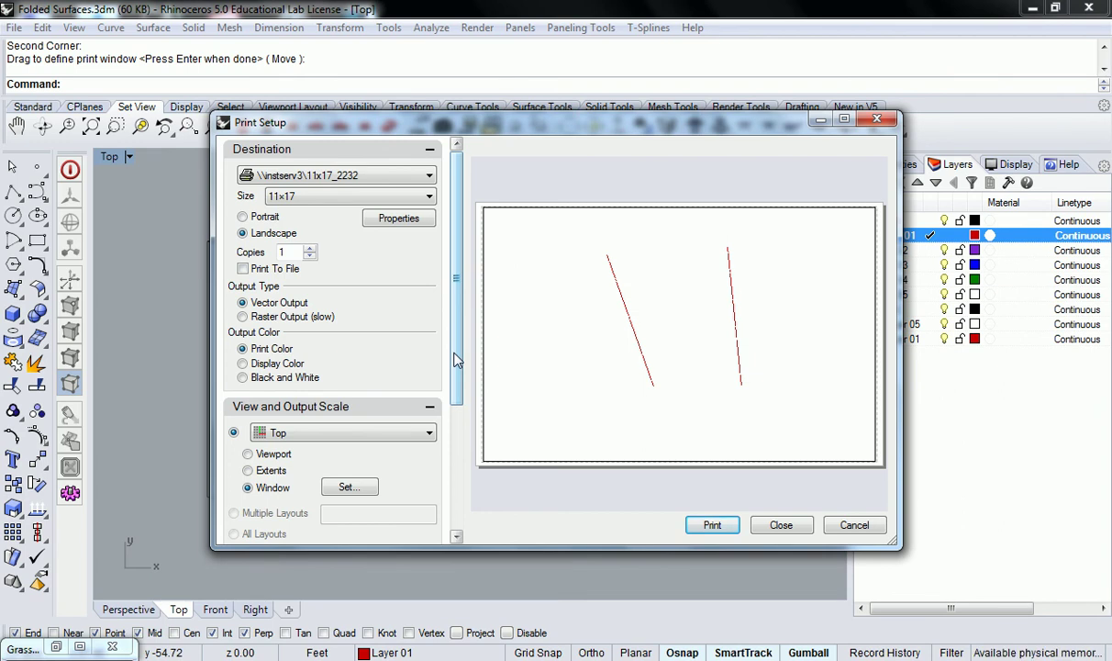
- Set the output scale to 1:1 and close the print setup without printing
left_click_drag(455, 367, 450, 491)
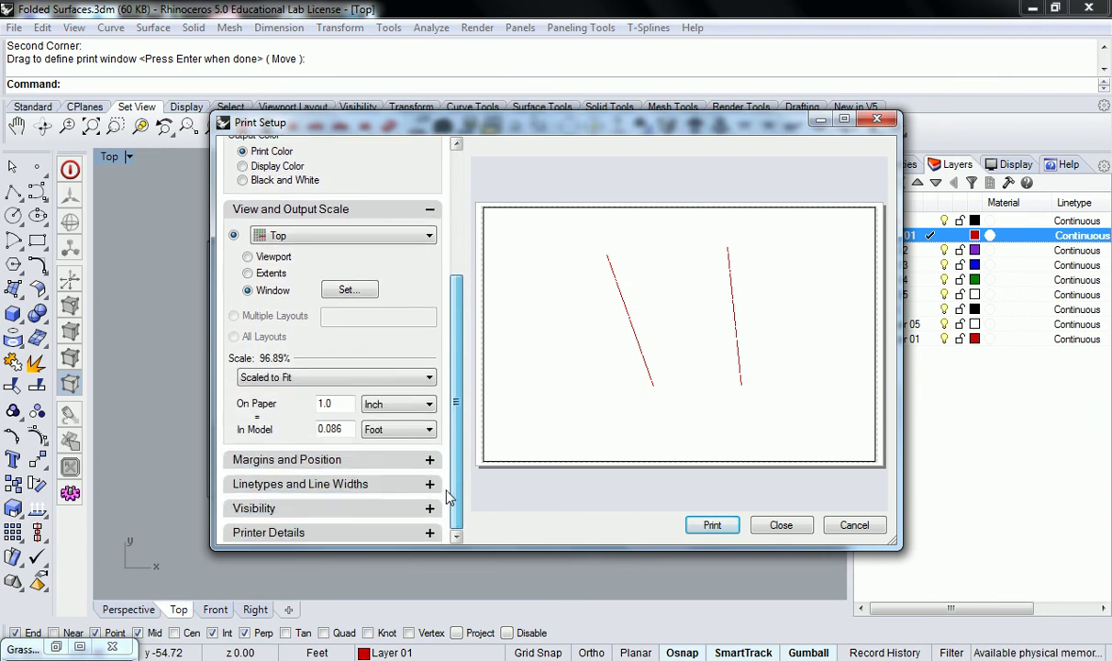
left_click(358, 380)
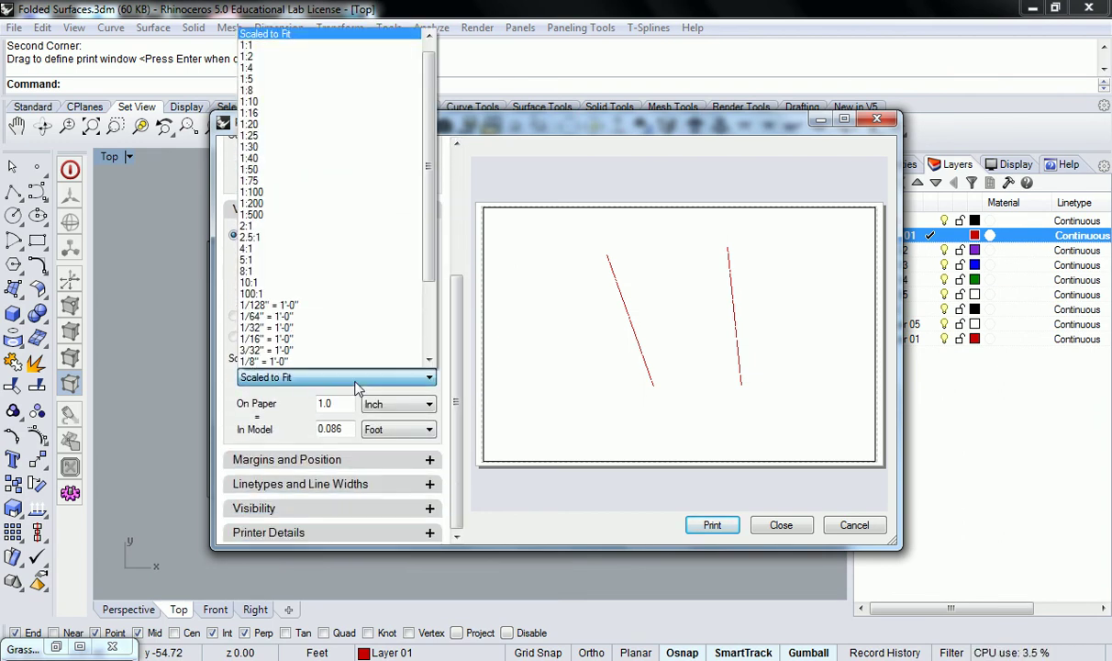
left_click(276, 45)
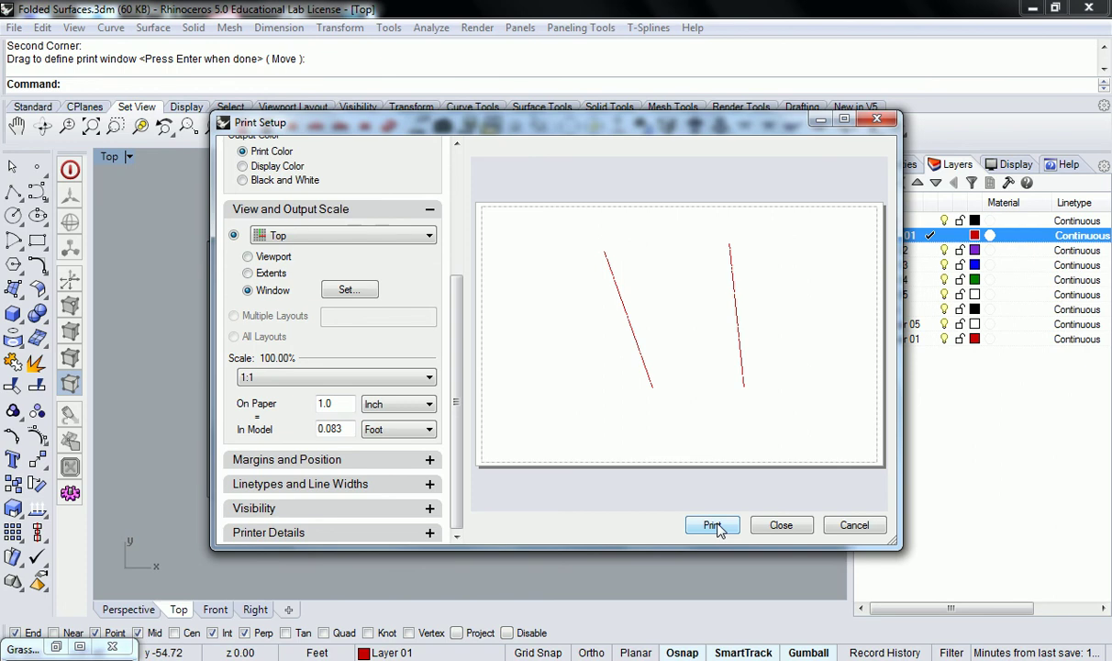
left_click(876, 119)
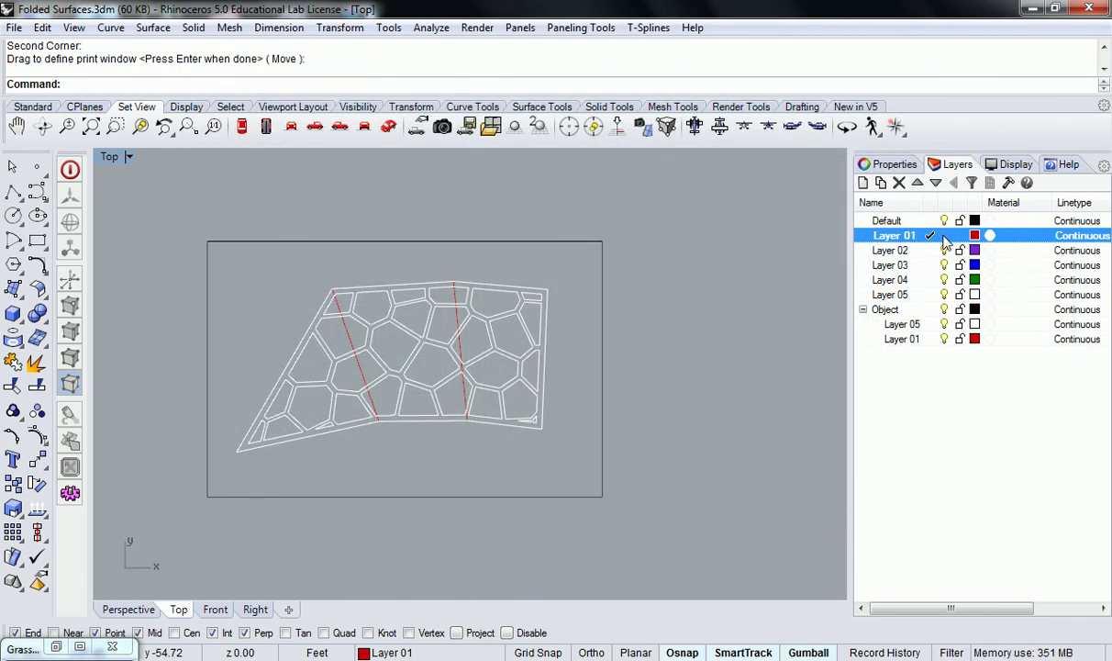
- Change the color of the top-level Layer 05 to black
left_click(975, 295)
left_click(414, 244)
left_click(626, 491)
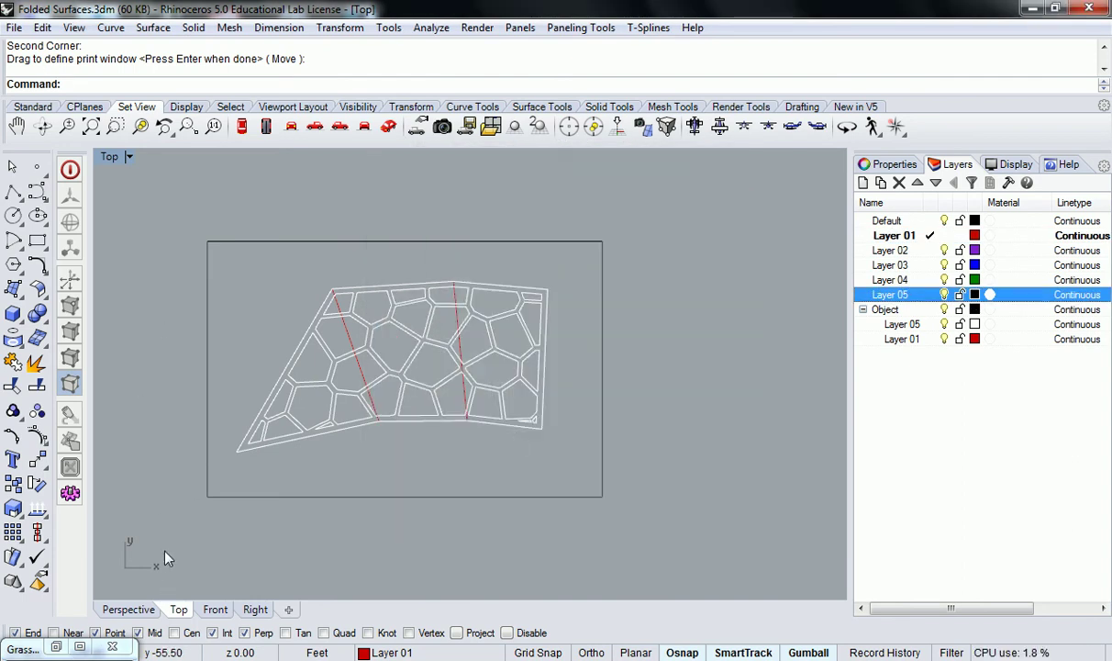
- Reopen the print setup and define the print window across the opposite corners of the sheet outline
left_click(14, 27)
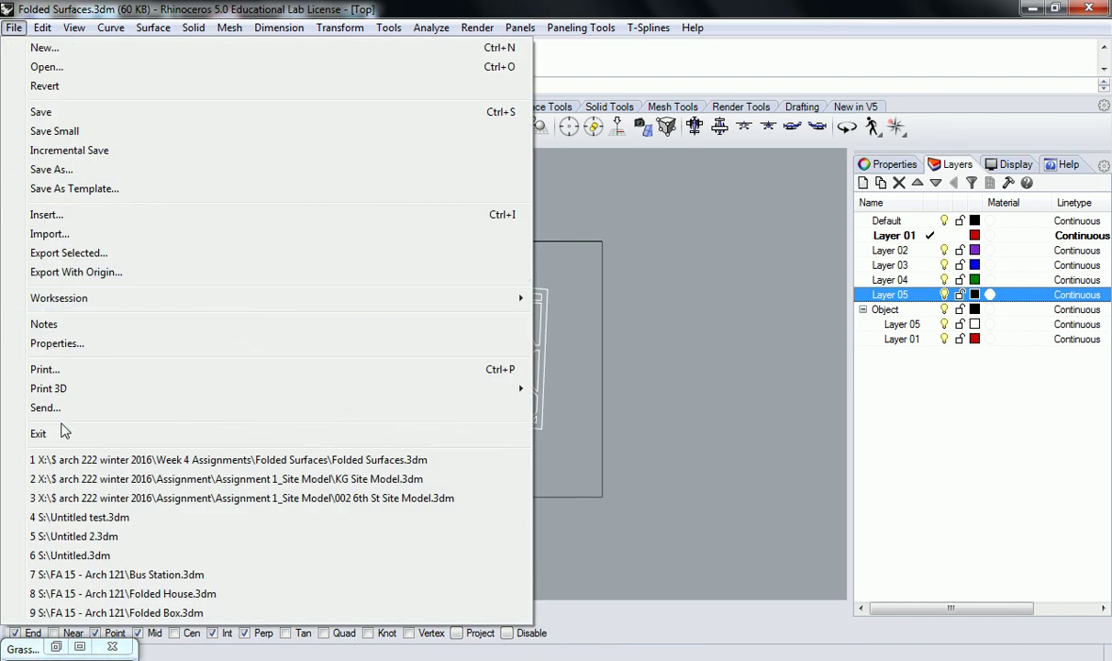
left_click(50, 374)
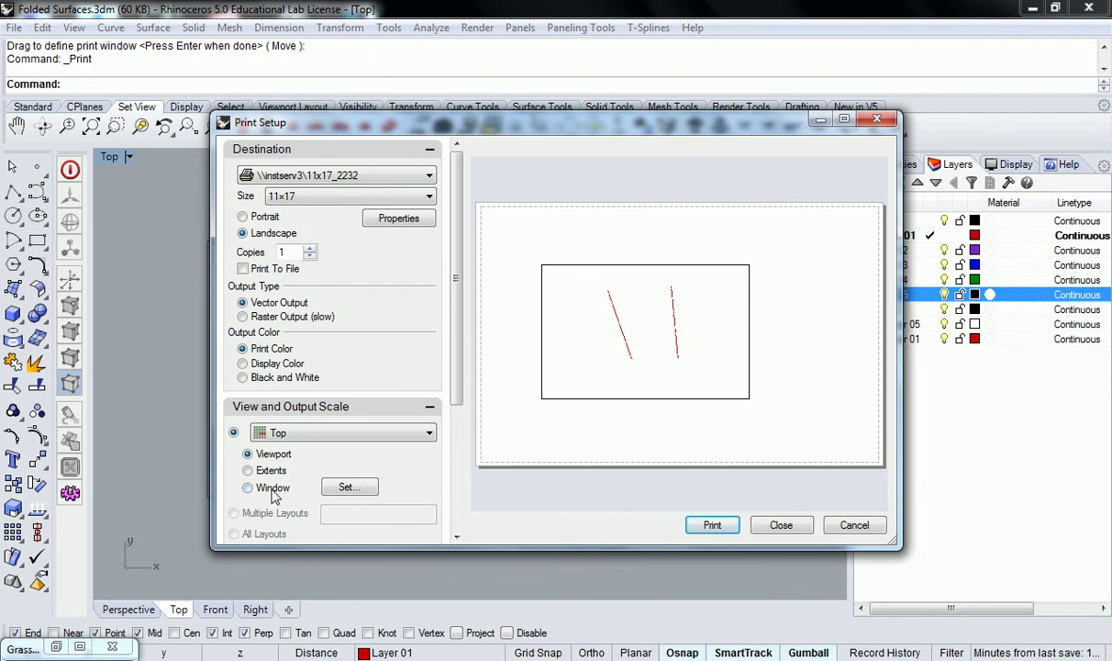
left_click(336, 486)
left_click(202, 498)
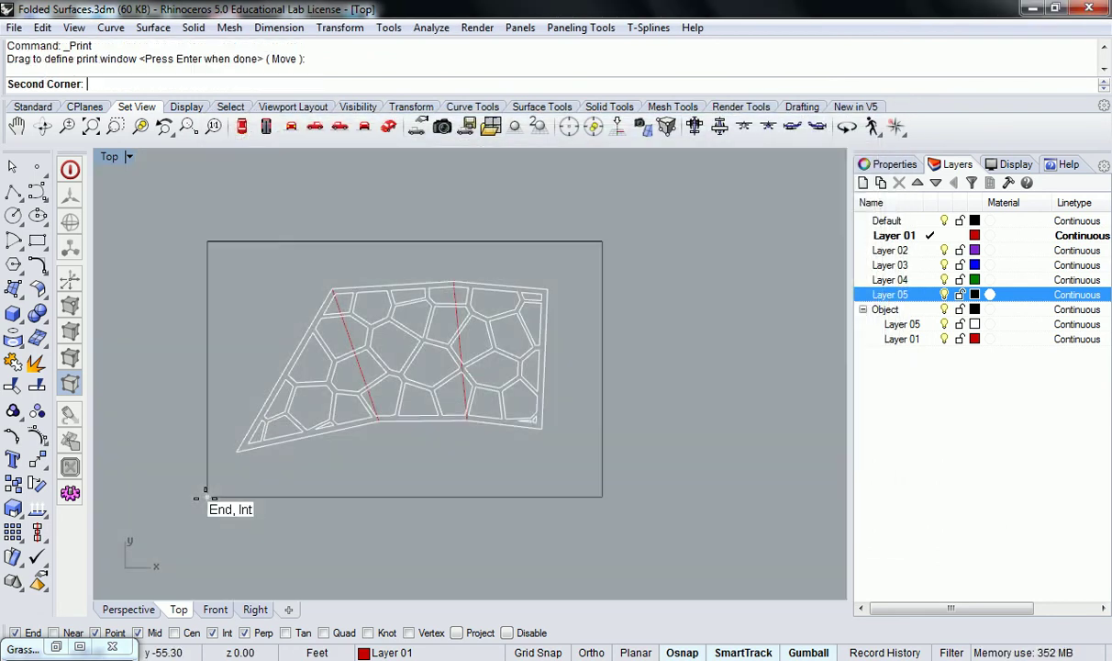
left_click(598, 231)
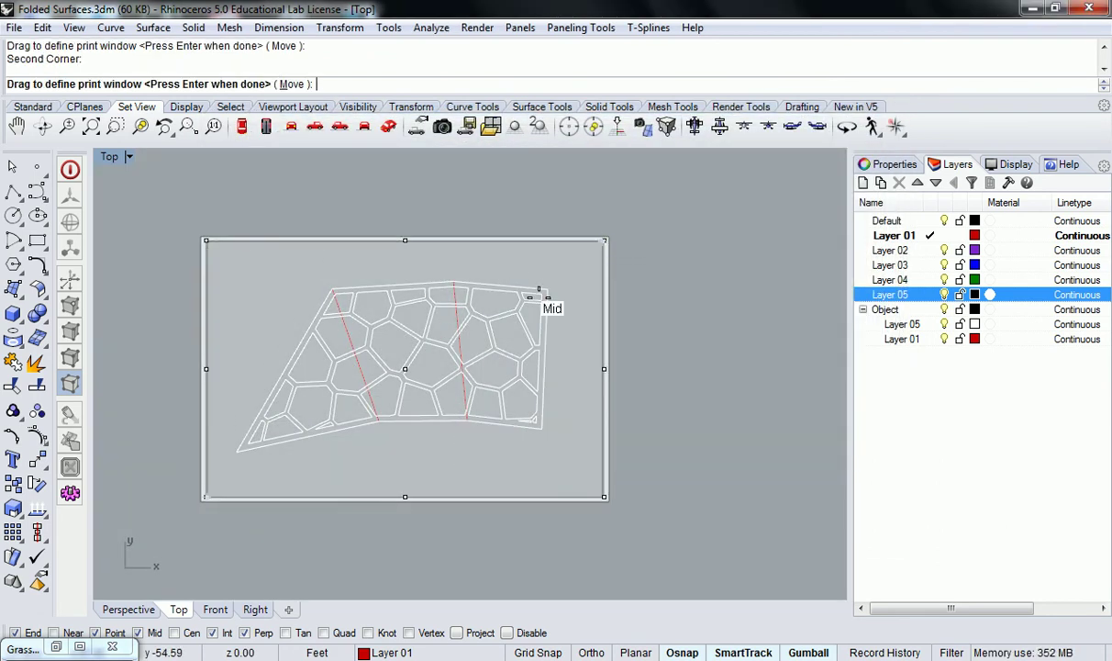
key("Return")
- Set the output scale to 1:1, look over the preview and dismiss the print setup without printing
left_click_drag(456, 240, 457, 372)
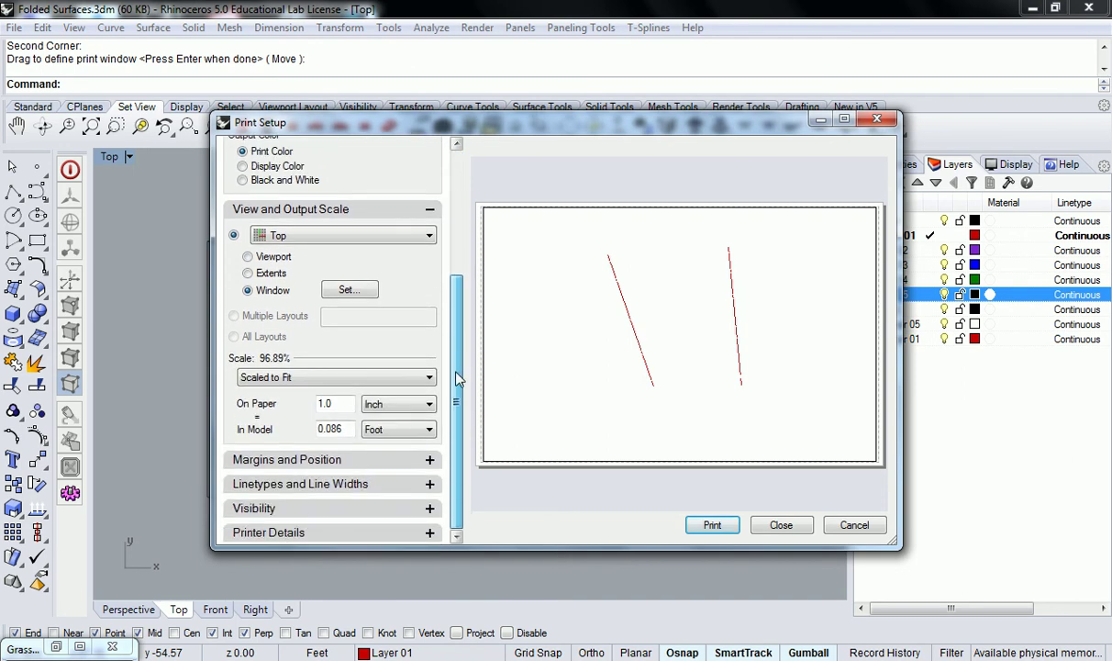
left_click(323, 377)
left_click(275, 45)
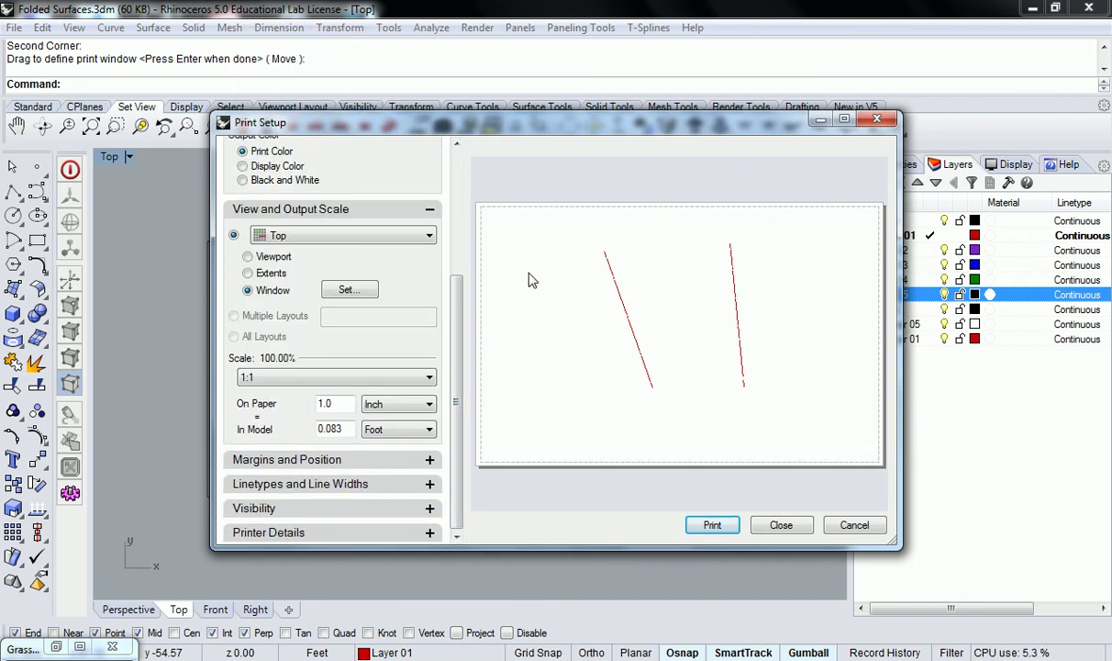
left_click_drag(725, 119, 488, 157)
left_click(632, 157)
- Change the color of the Layer 05 sublayer under Object to black
left_click(975, 324)
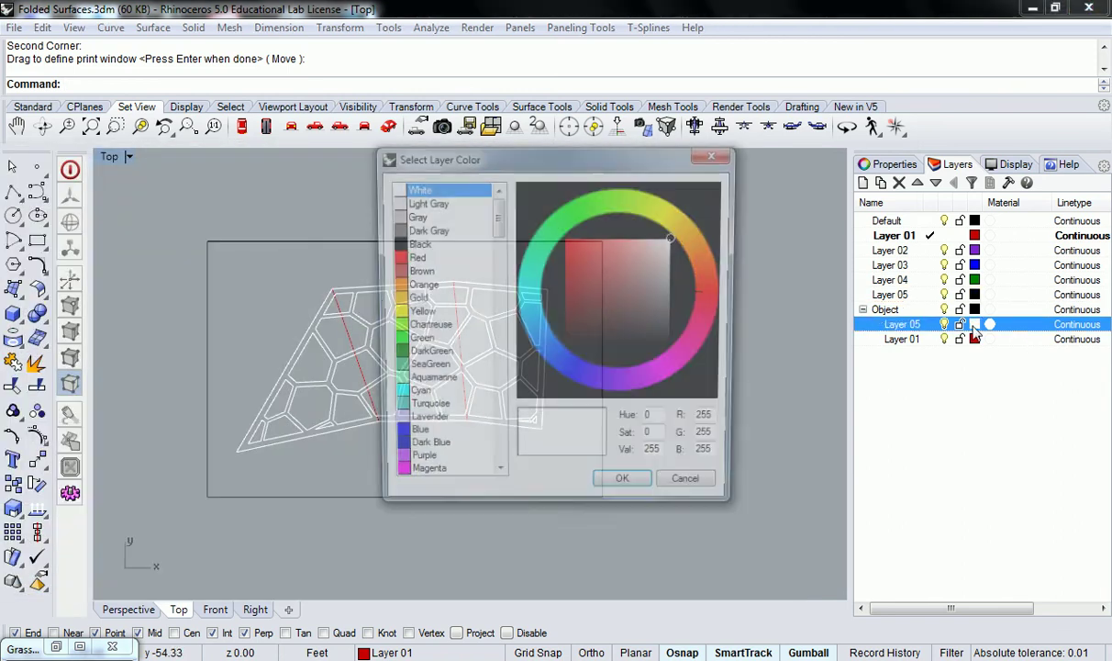
left_click(414, 244)
left_click(626, 491)
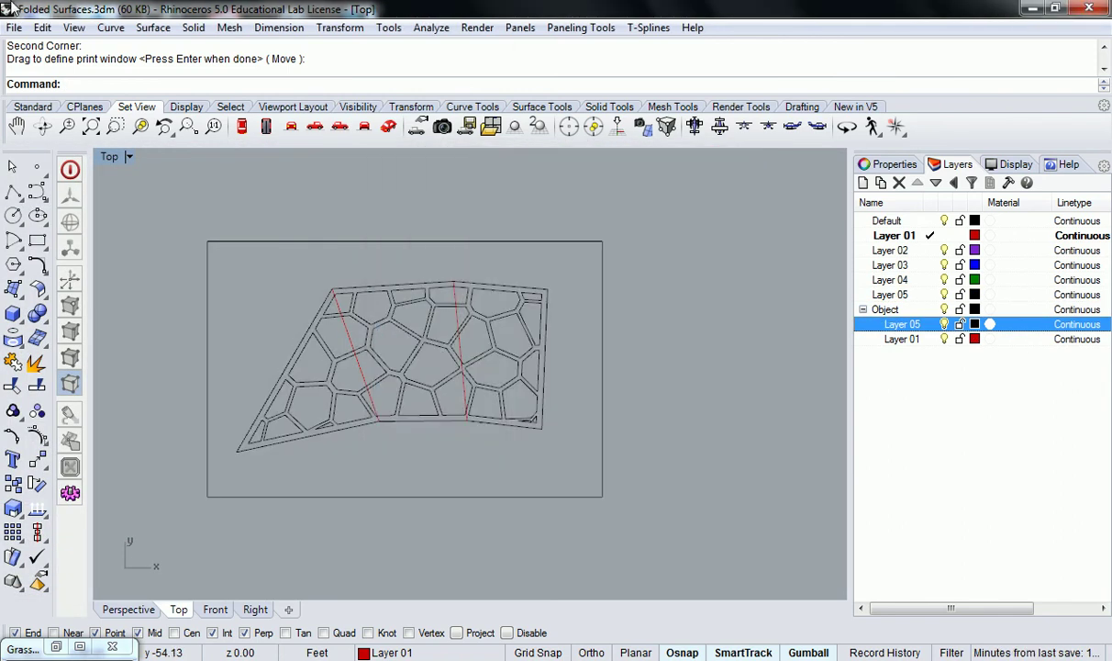
- Open the print setup again and fit the print window to the opposite corners of the sheet outline
left_click(14, 28)
left_click(55, 368)
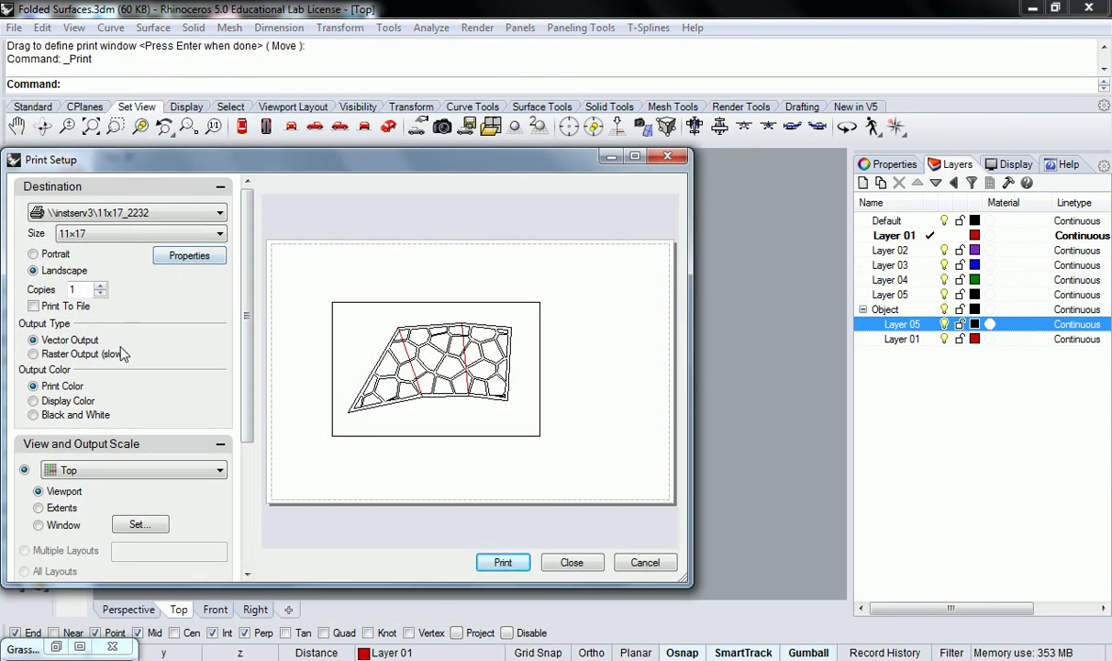
left_click_drag(247, 414, 244, 454)
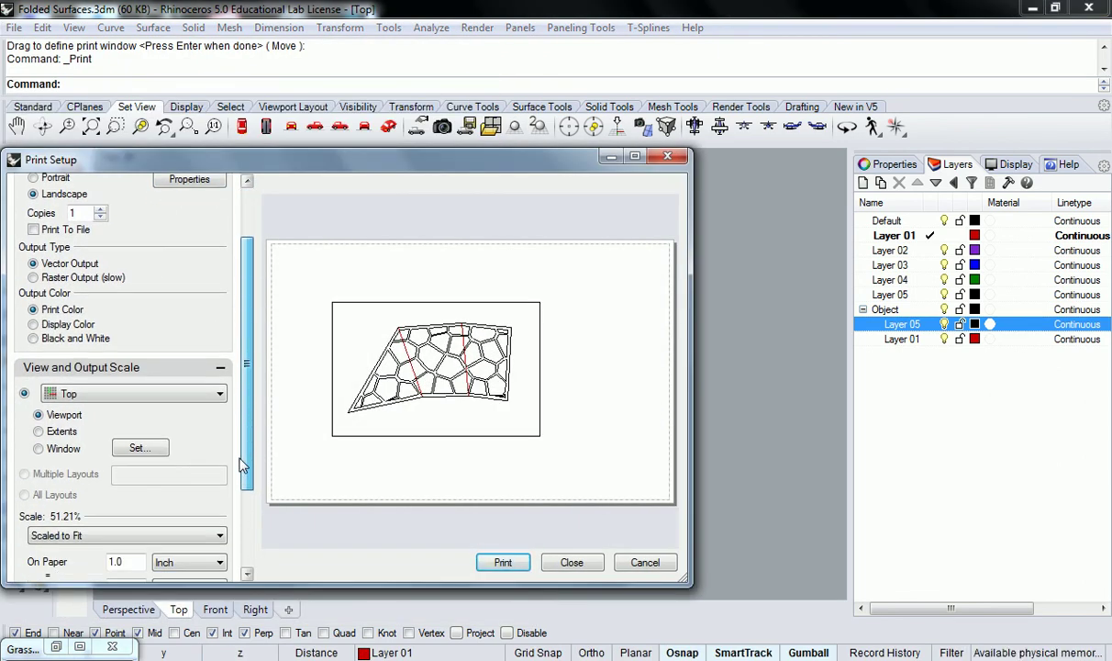
left_click(57, 447)
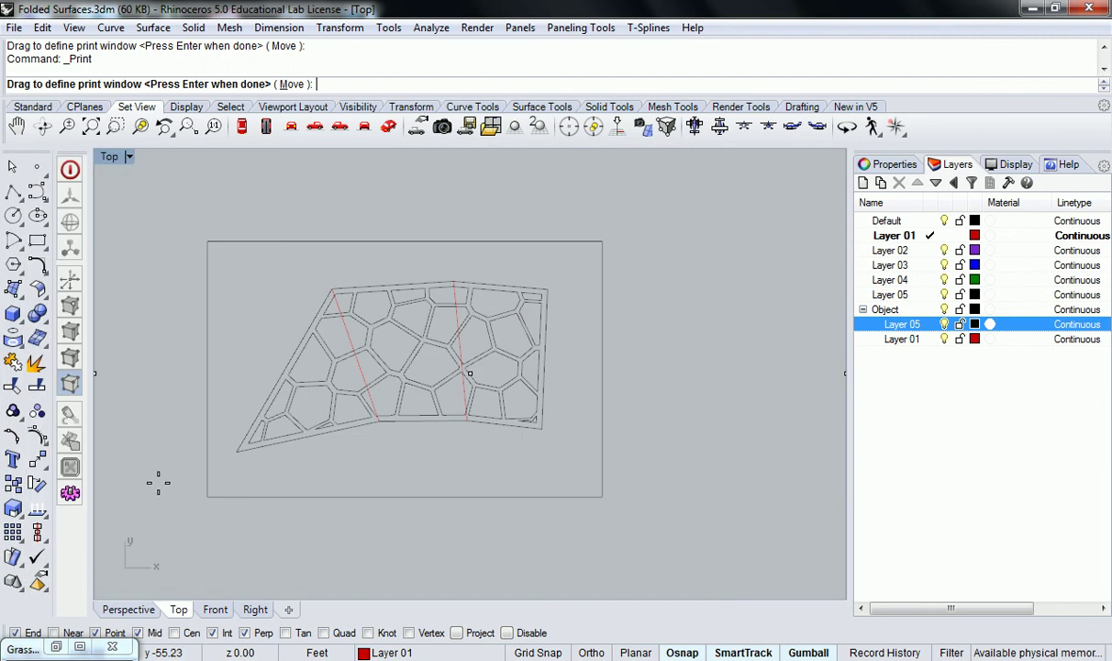
left_click(208, 493)
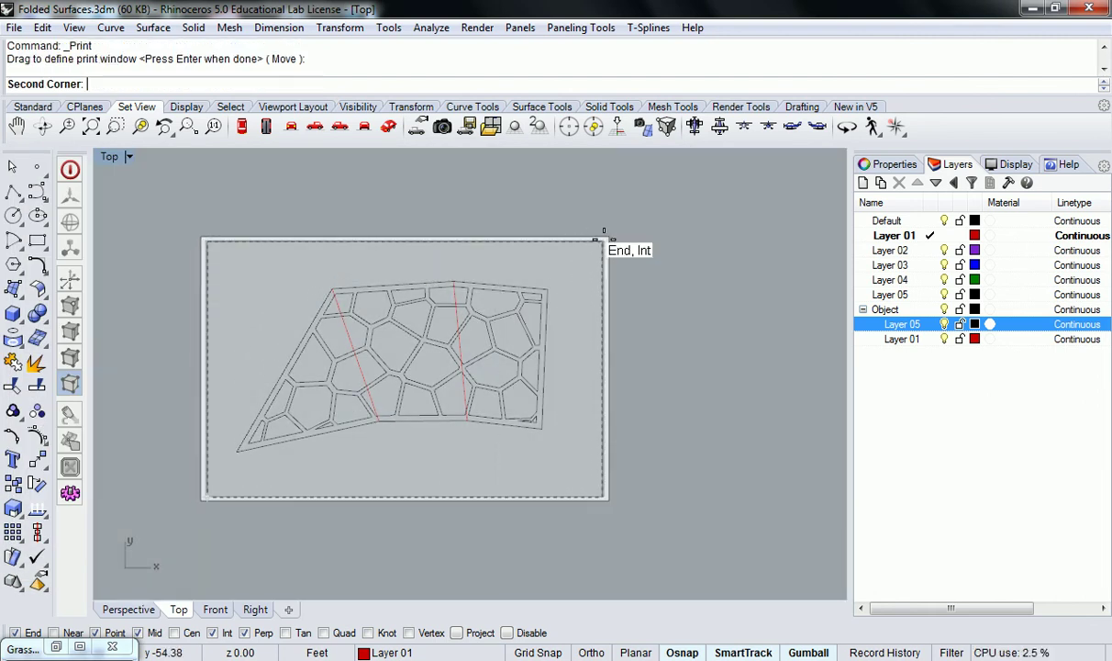
left_click(602, 241)
key("Return")
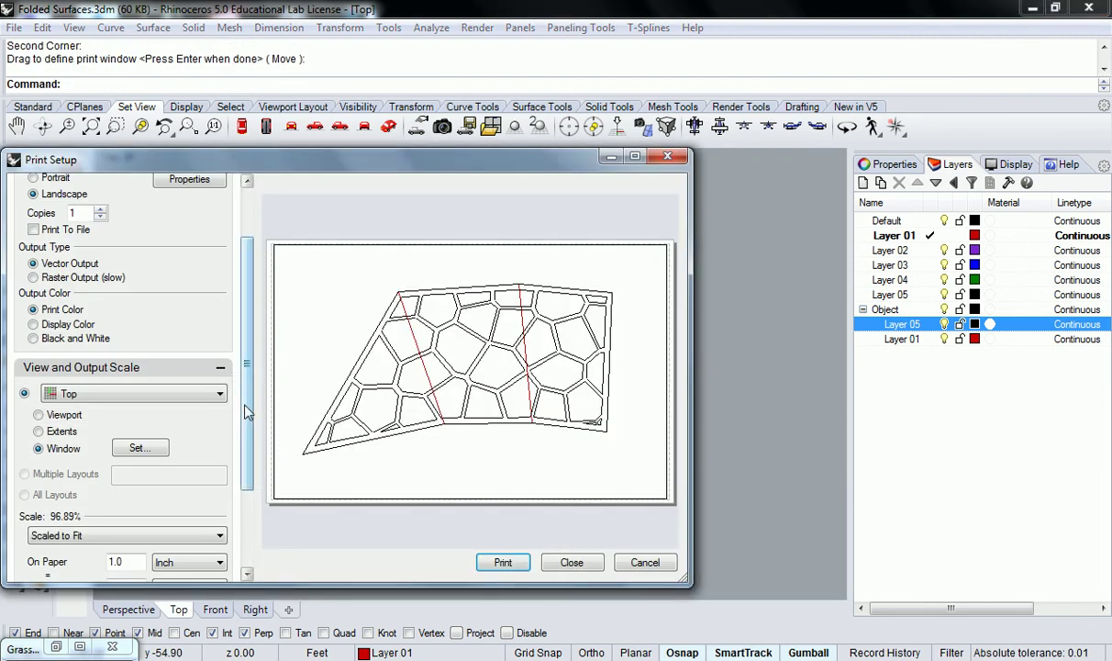
- Set the output scale to 1:1 and print the drawing
scroll(247, 386, "down", 3)
left_click(113, 417)
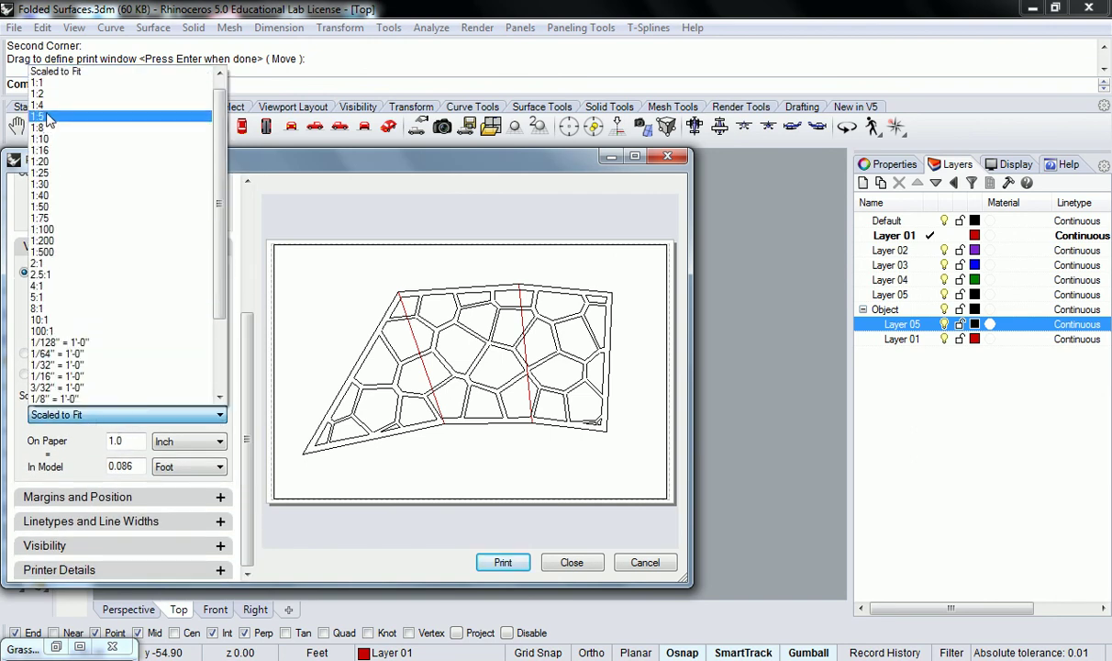
left_click(41, 83)
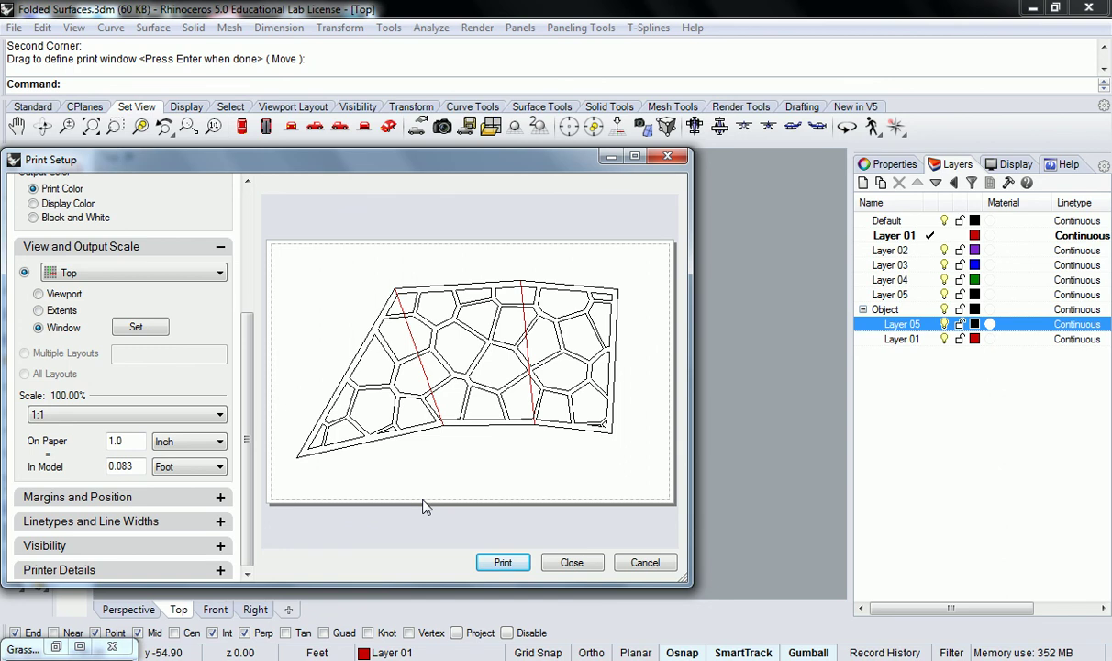
left_click(503, 562)
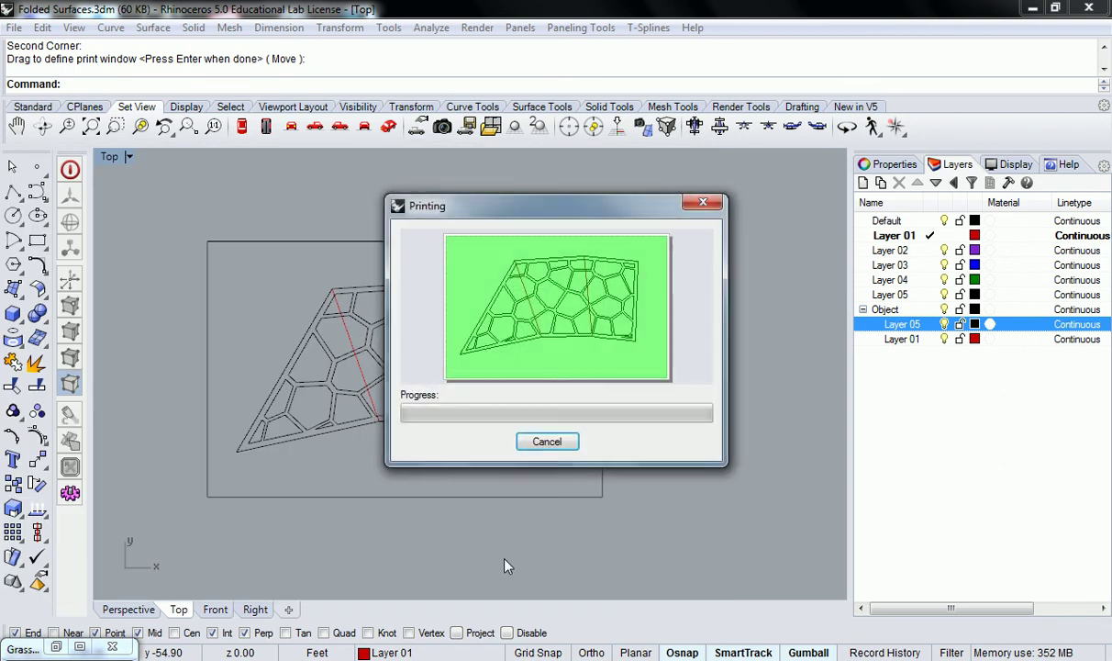